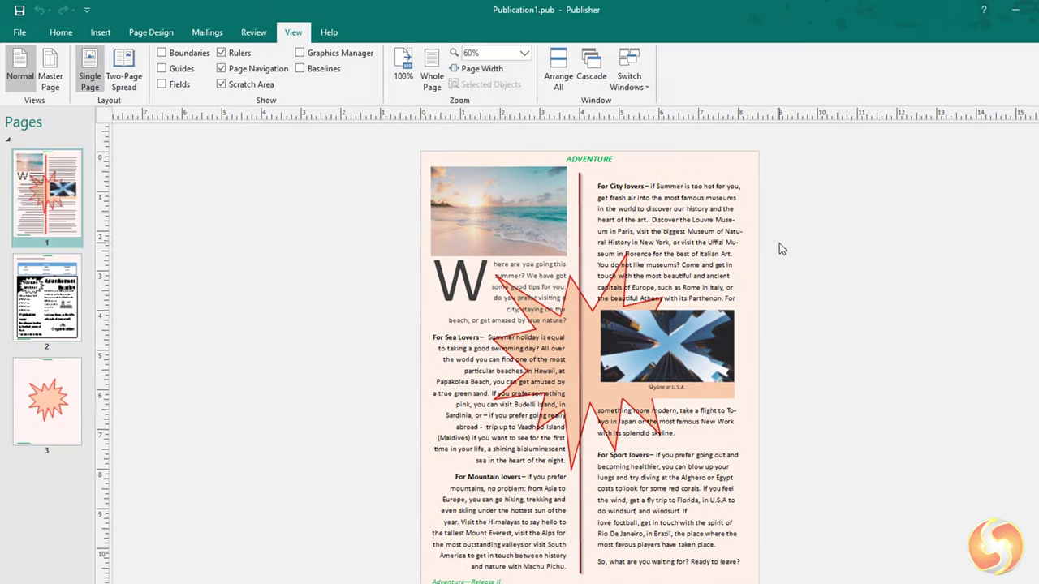
scroll(779, 243, "down", 2)
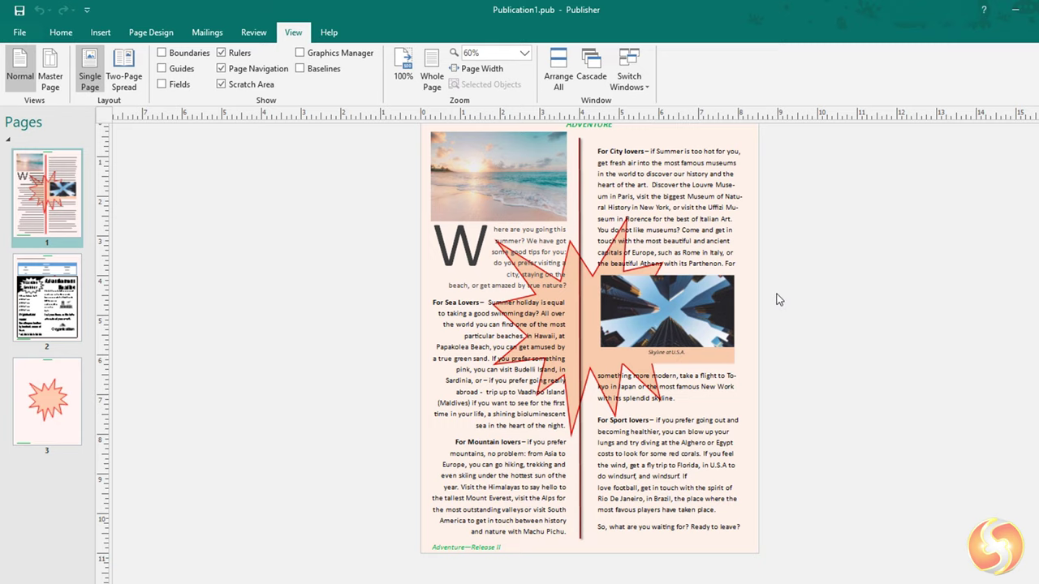
scroll(743, 494, "up", 5)
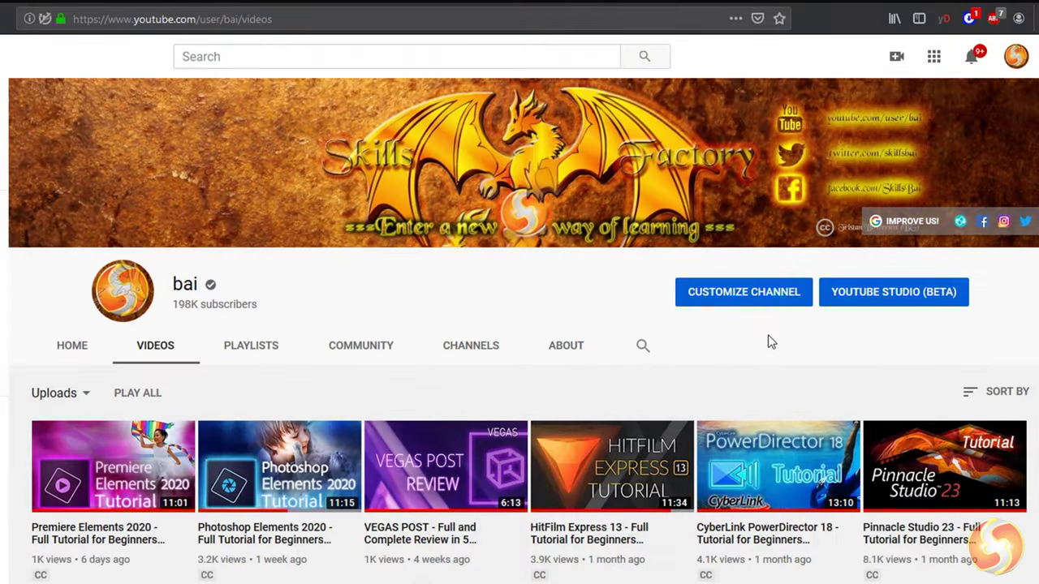
Switch to the YouTube channel page and browse its uploaded videos and created playlists
scroll(771, 341, "down", 7)
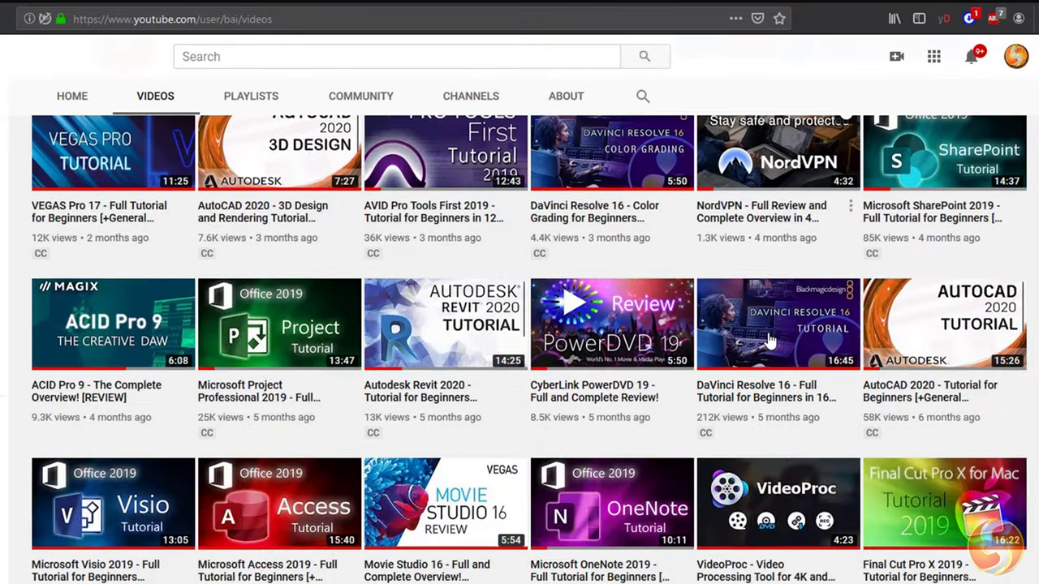
scroll(771, 341, "down", 2)
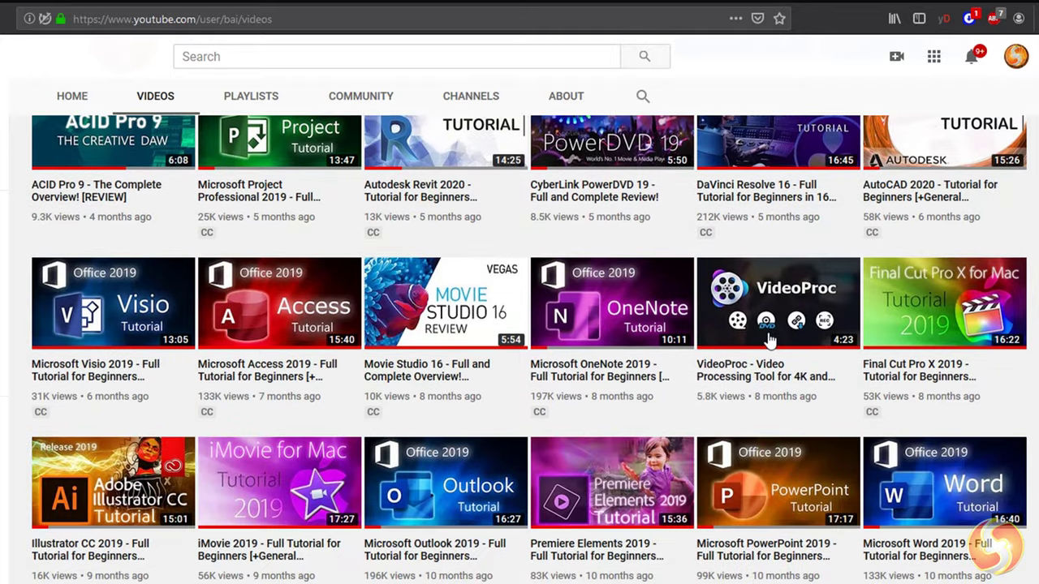
left_click(227, 95)
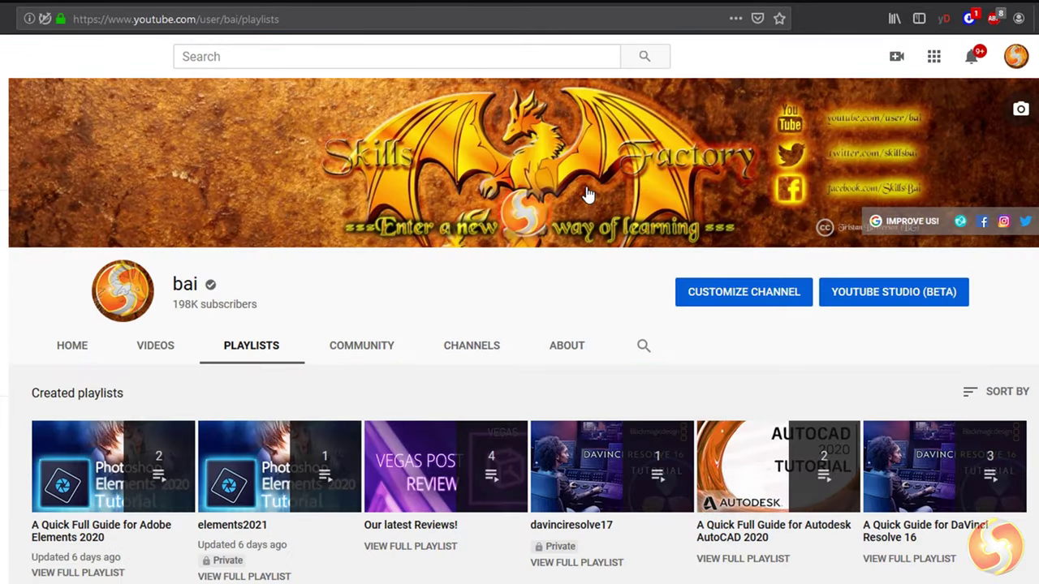
scroll(588, 194, "down", 7)
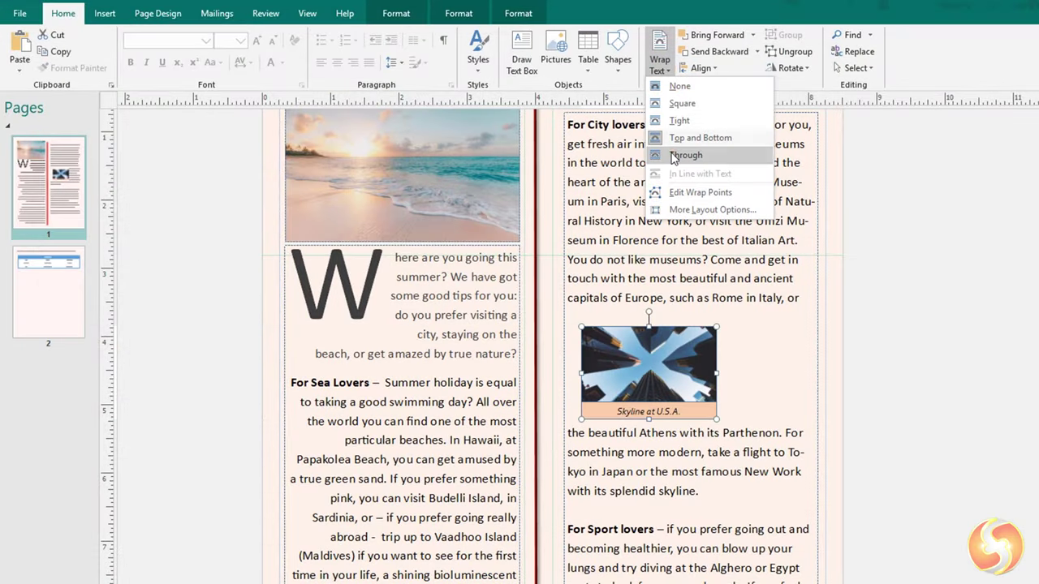
Try Through text wrapping on the skyline picture, and change its wrapping to None
left_click(671, 154)
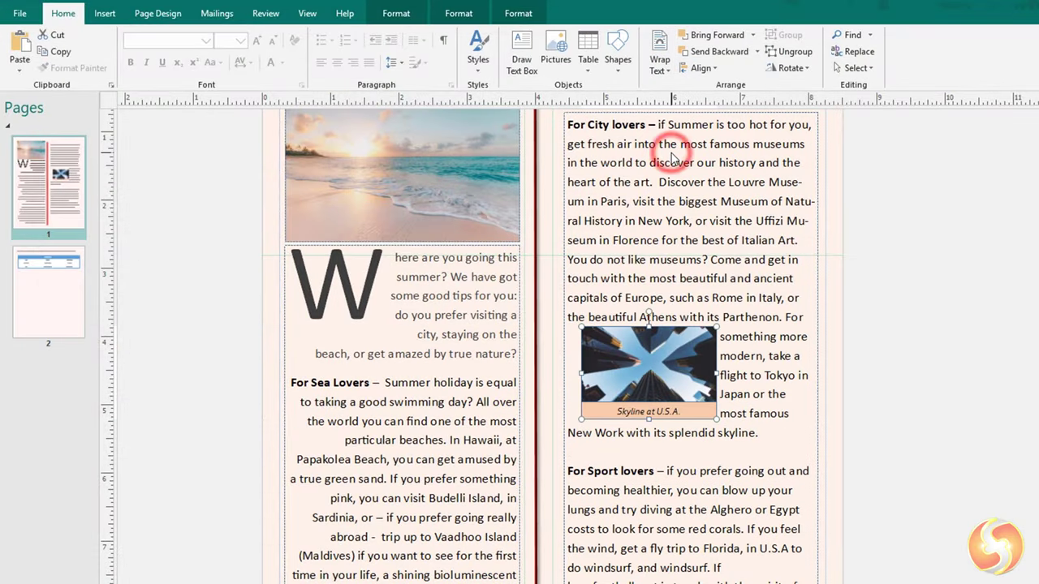
left_click(659, 69)
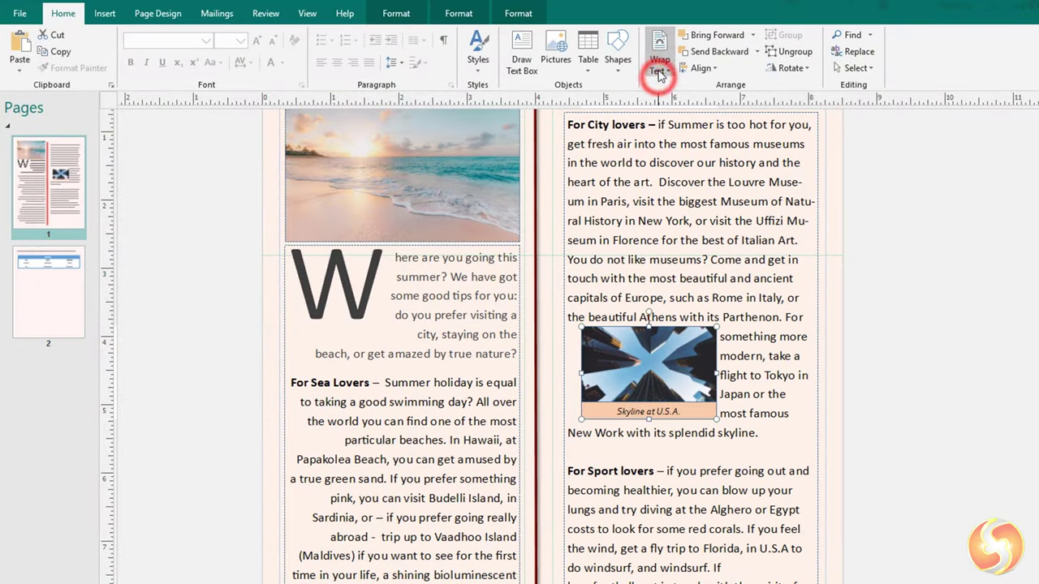
left_click(673, 86)
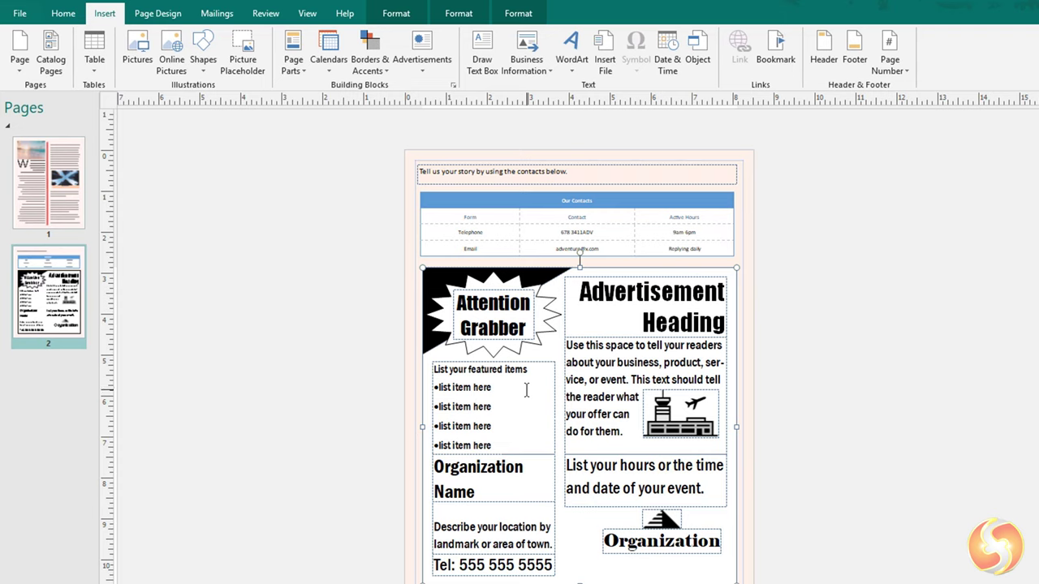
Select individual text boxes inside the advertisement on page 2, starting with the featured items list
scroll(526, 391, "down", 1)
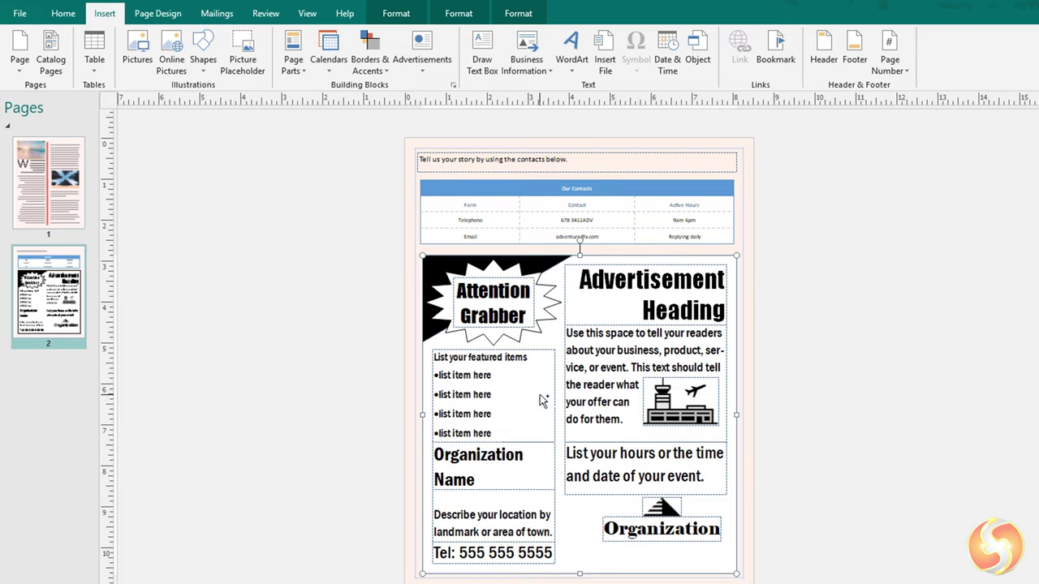
scroll(573, 365, "up", 1, "ctrl")
scroll(573, 274, "down", 1)
left_click(578, 273)
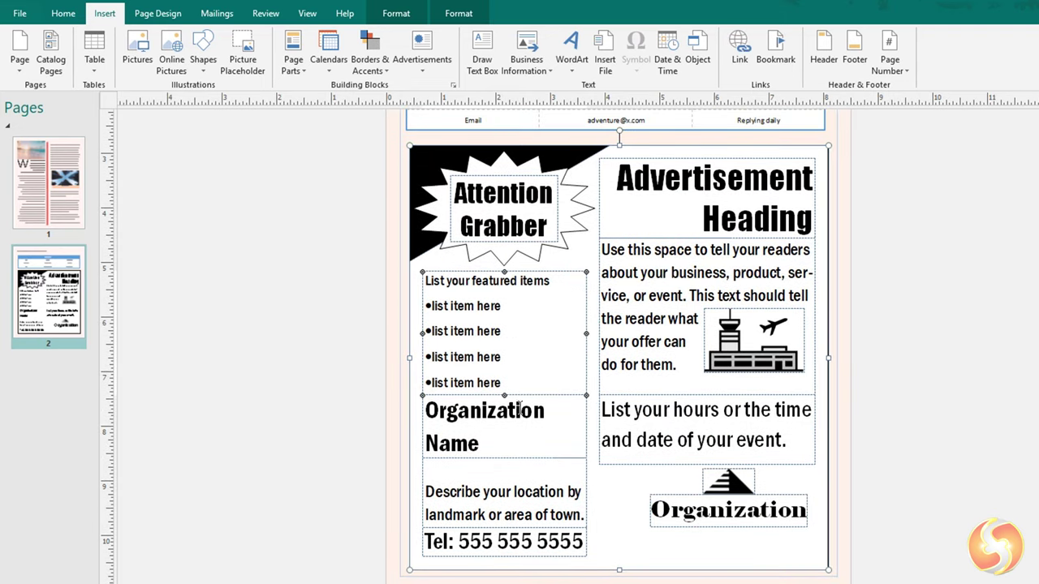
left_click(546, 460)
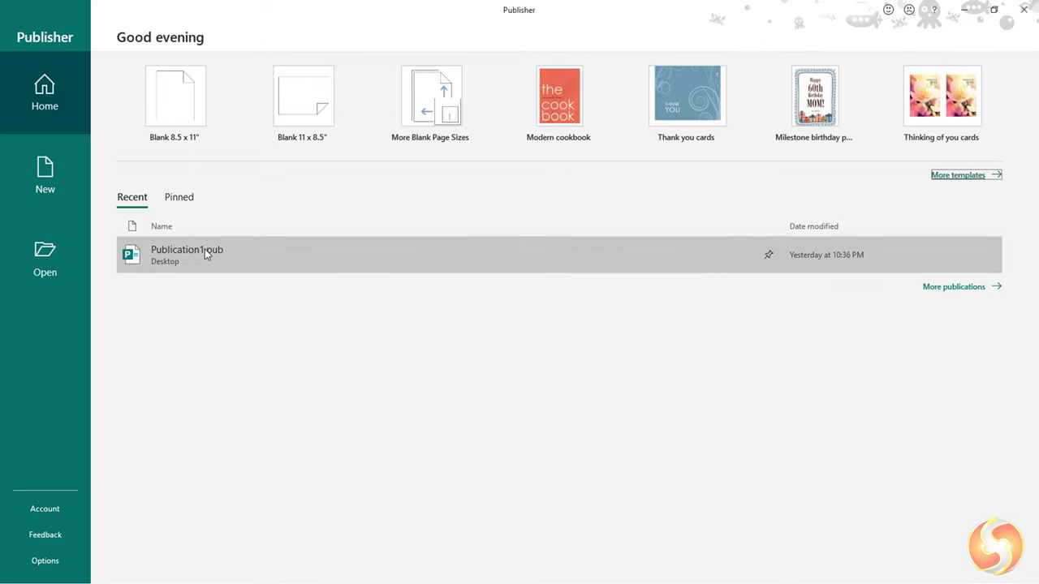
Start a new publication and browse the available templates, including the black and purple thank you cards
left_click(32, 162)
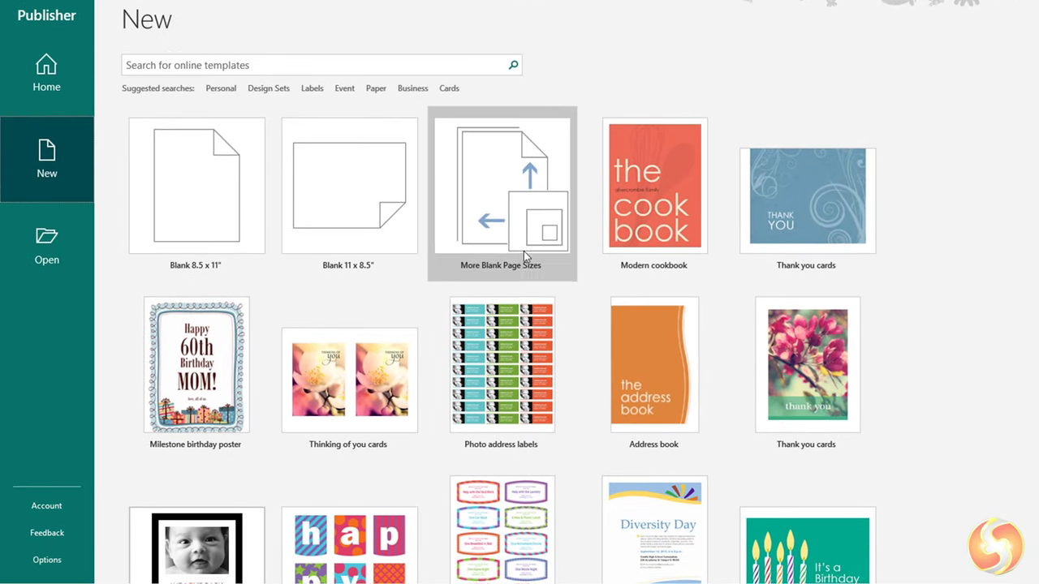
scroll(523, 250, "down", 5)
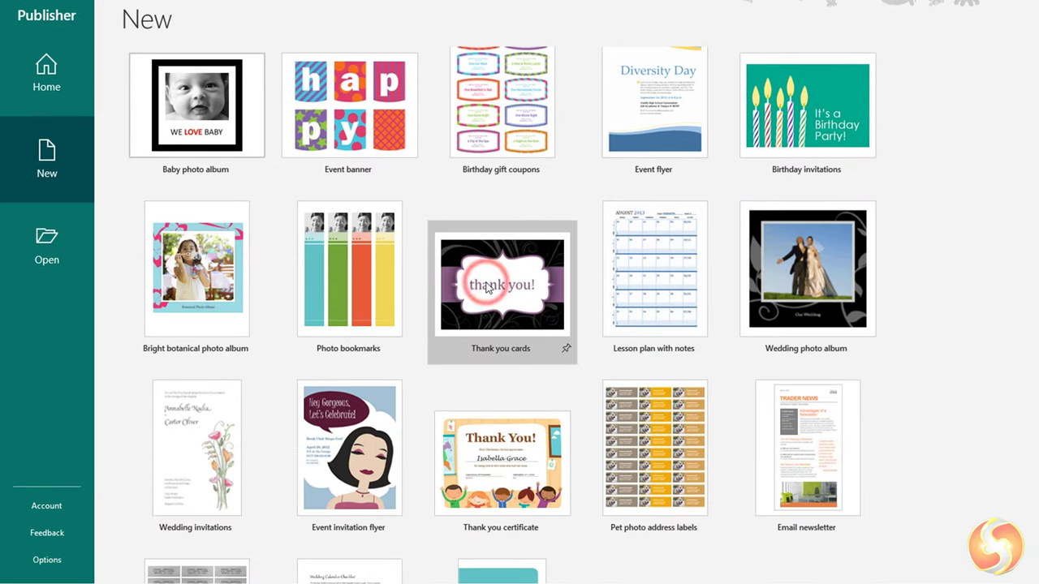
left_click(487, 288)
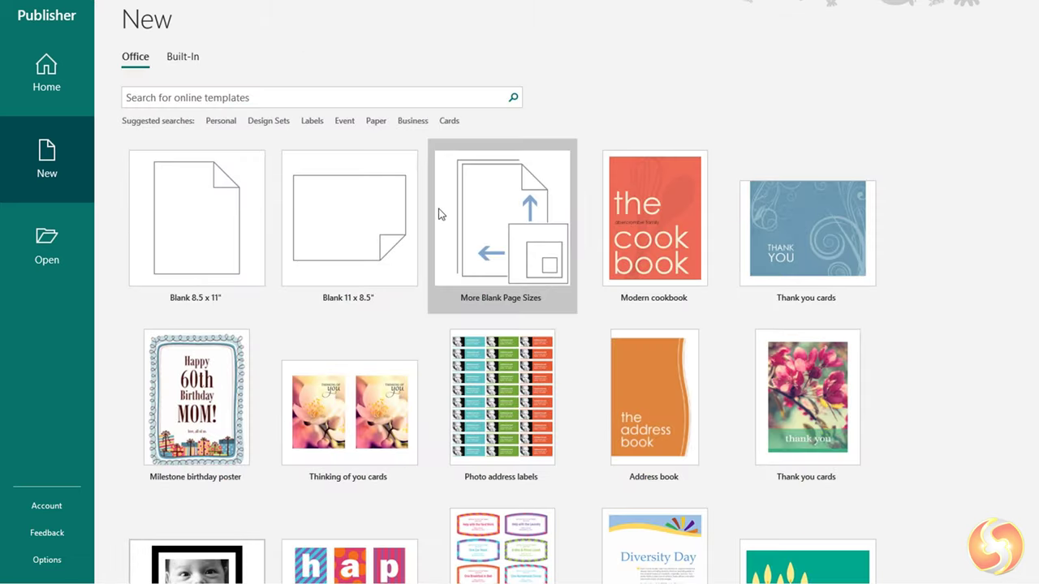
Compare the additional blank page sizes and create a blank Letter (Portrait) 8.5 x 11" publication
left_click(489, 222)
left_click(292, 209)
left_click(593, 127)
left_click(671, 128)
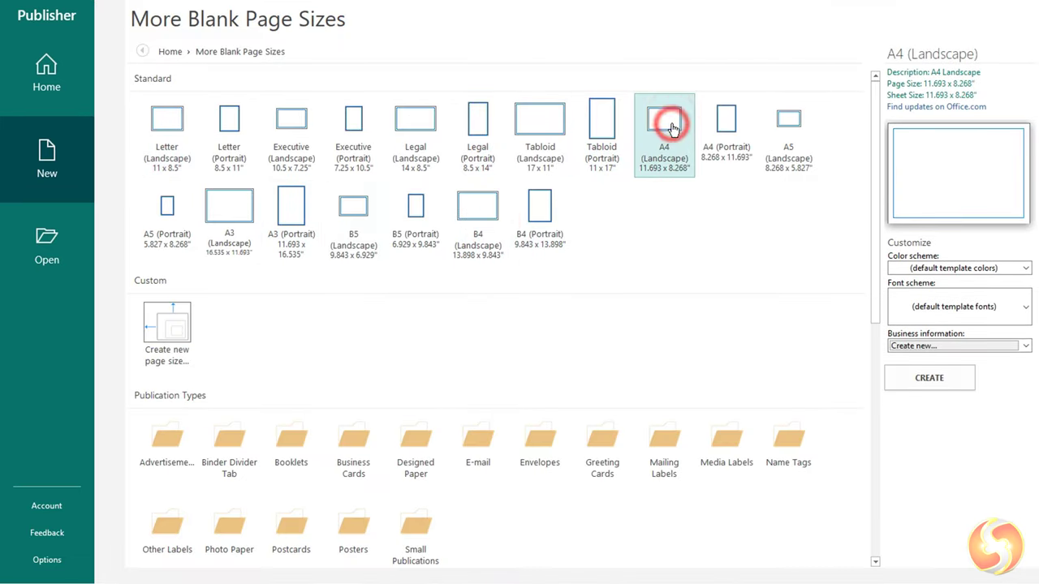
left_click(172, 119)
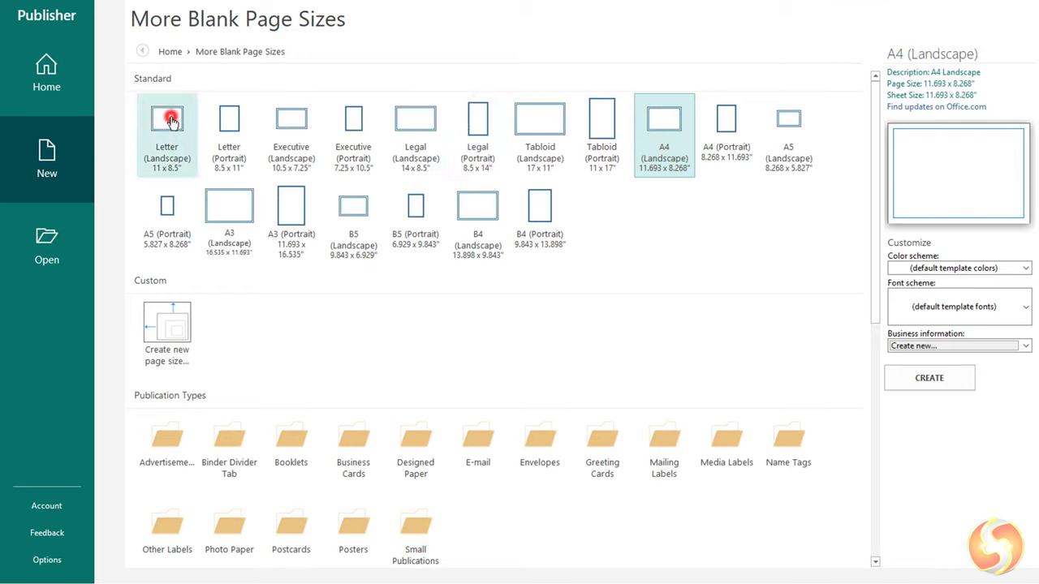
left_click(222, 128)
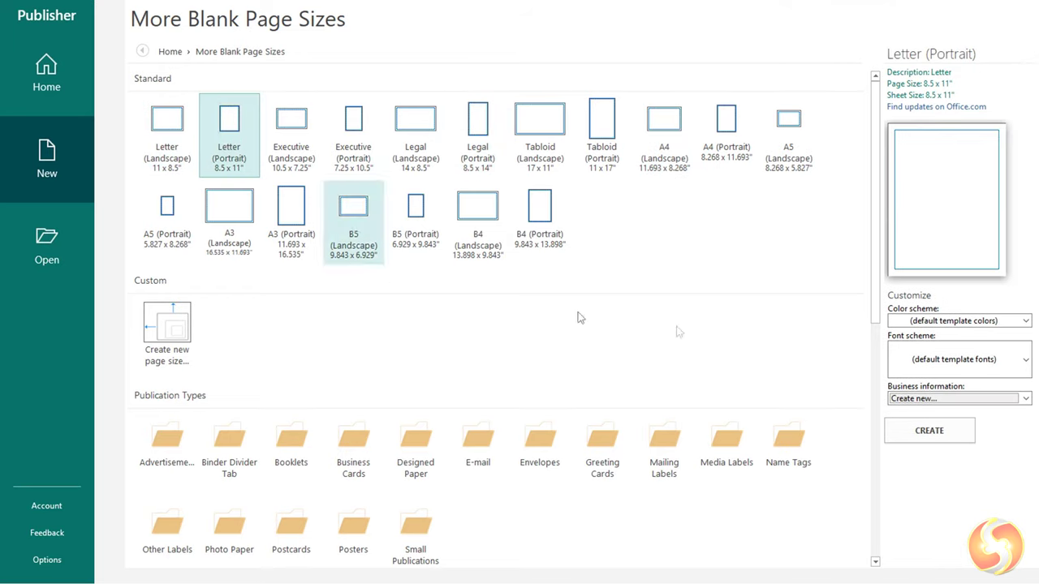
left_click(929, 431)
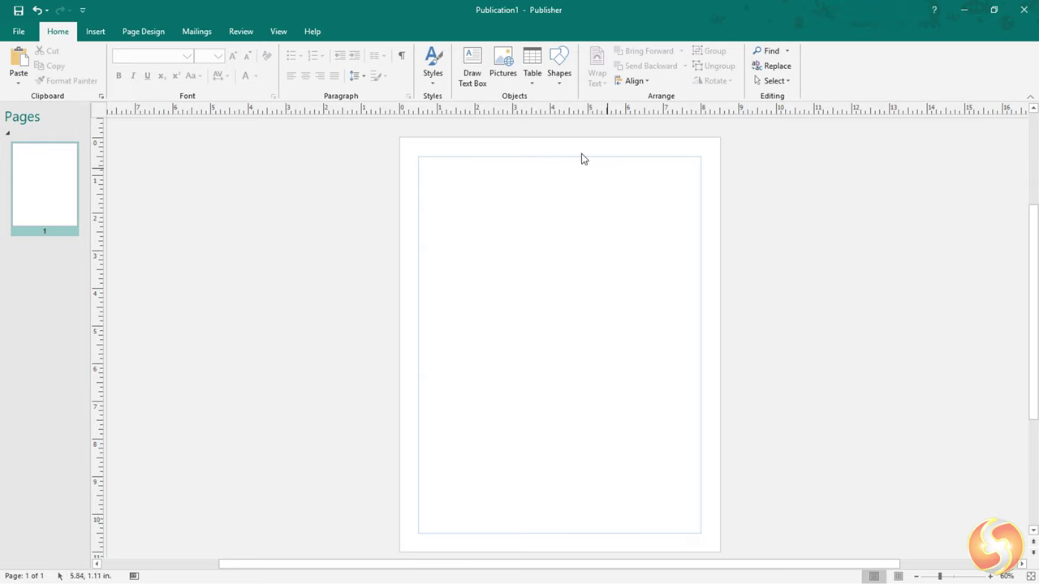
left_click(96, 33)
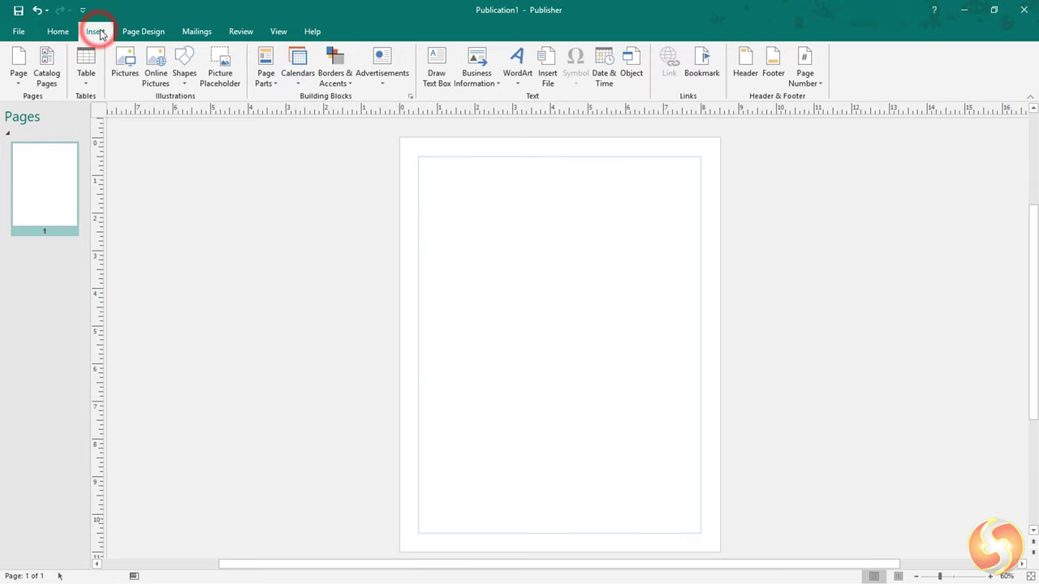
left_click(157, 33)
left_click(196, 32)
left_click(234, 31)
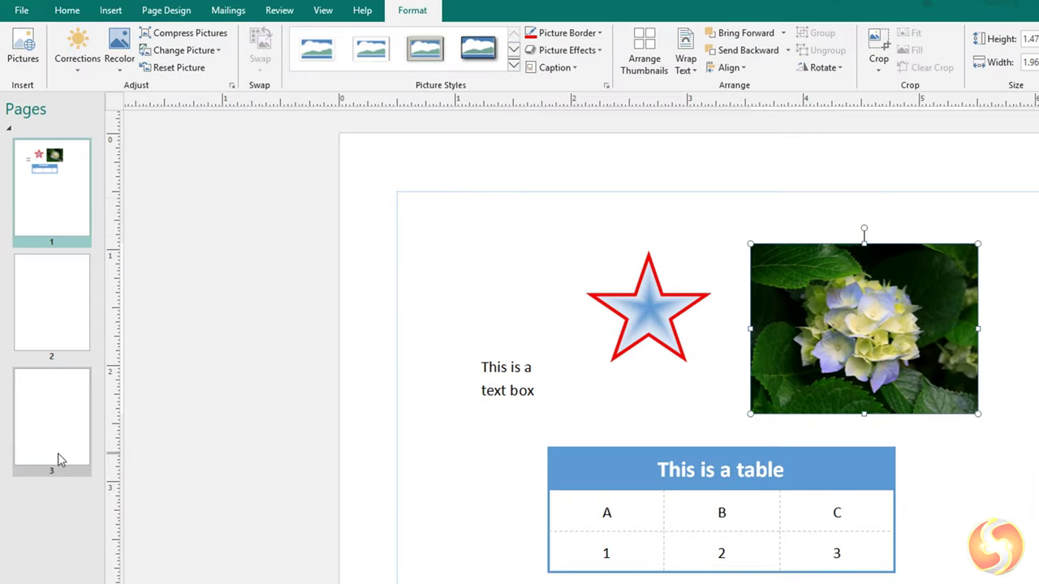
View pages 2 and 3 of the sample publication and return to page 1
left_click(57, 314)
left_click(60, 395)
left_click(59, 326)
left_click(57, 223)
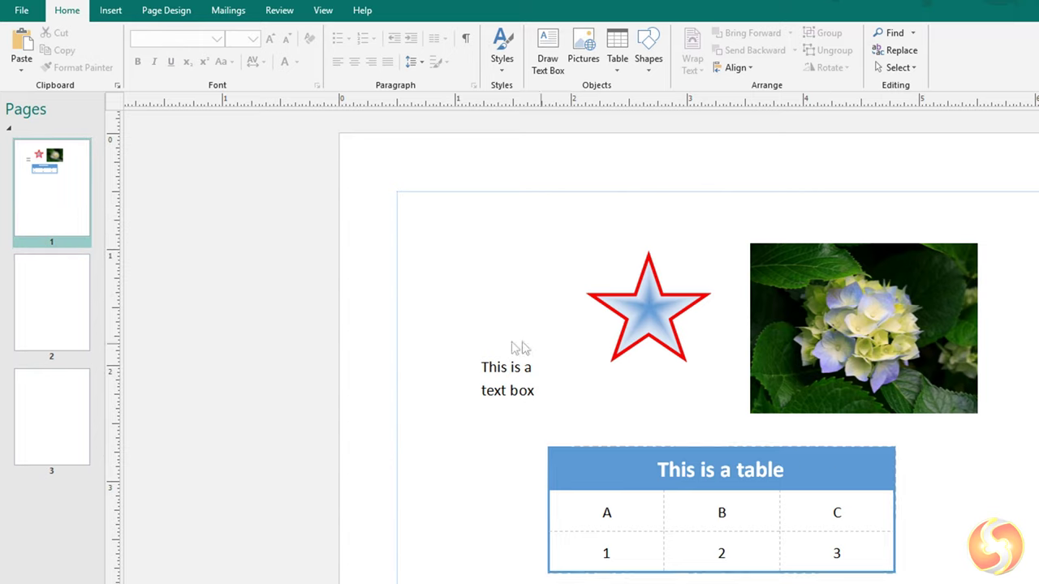
Select the text box, the star shape, the flower picture and the table on page 1 in turn
left_click(507, 369)
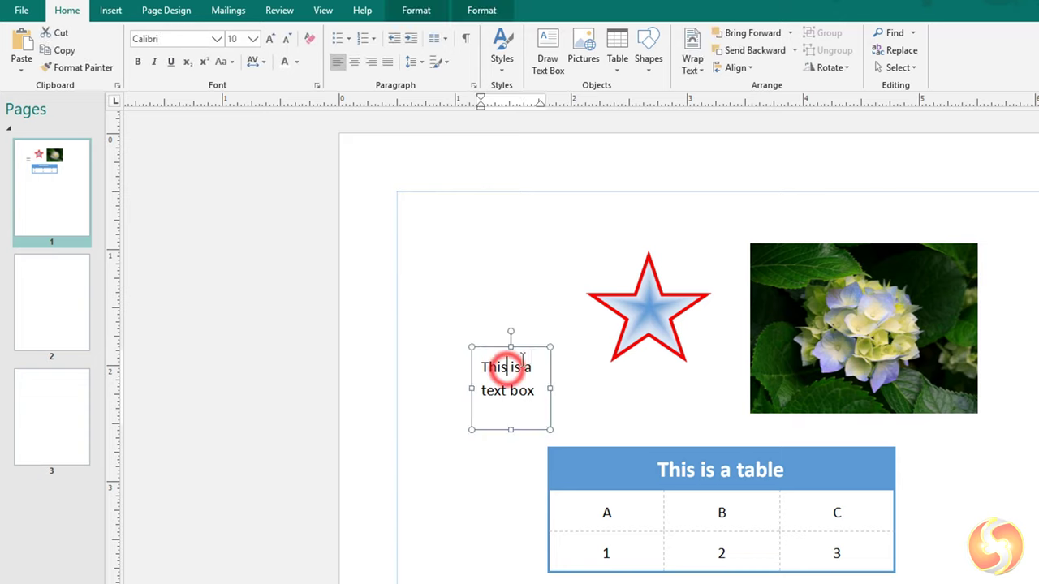
left_click(646, 296)
left_click(807, 285)
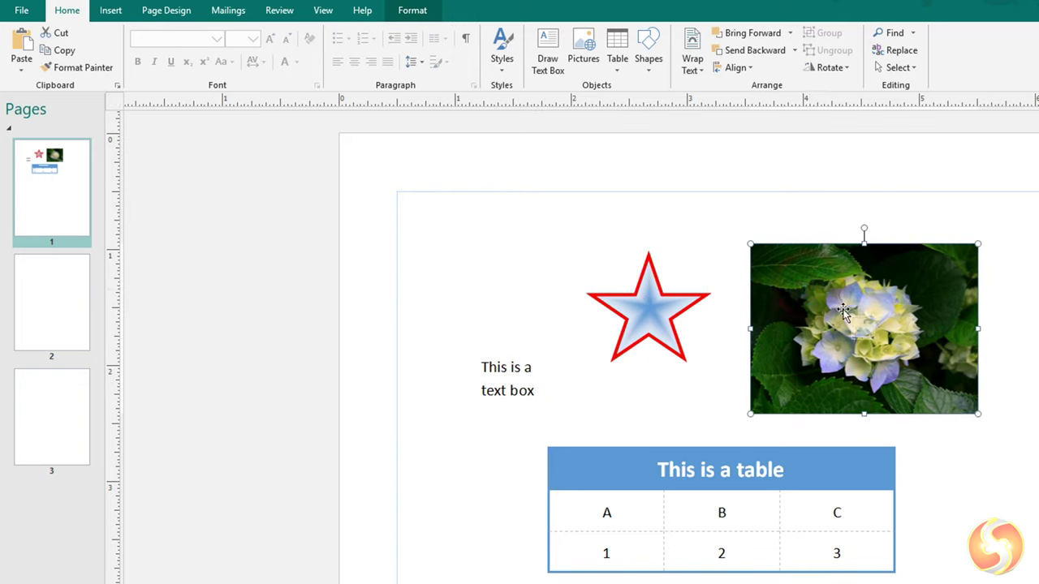
left_click(823, 444)
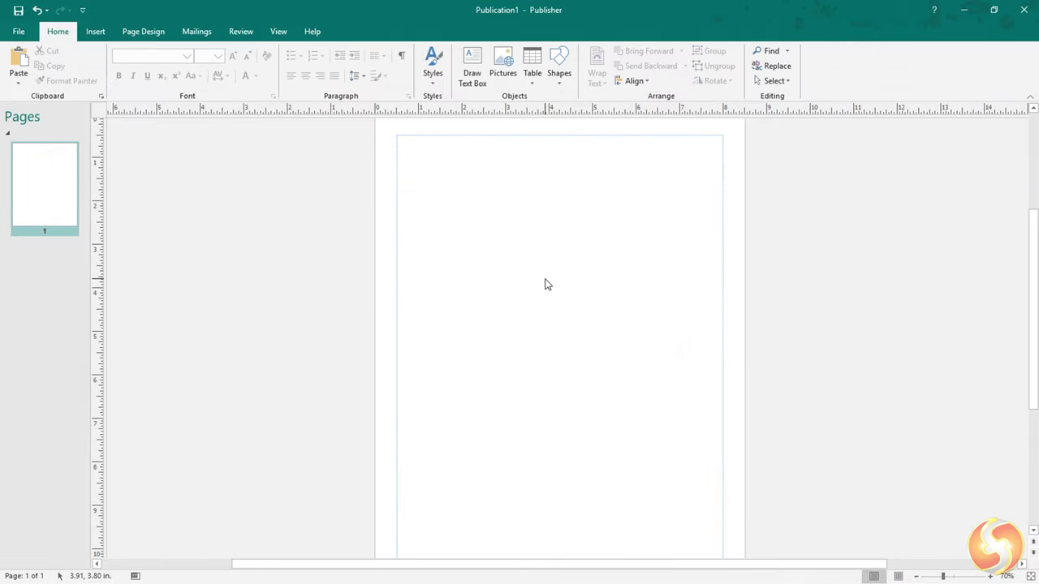
Examine the page orientation and preset page size options for the blank publication
scroll(550, 339, "up", 2)
scroll(514, 195, "down", 2)
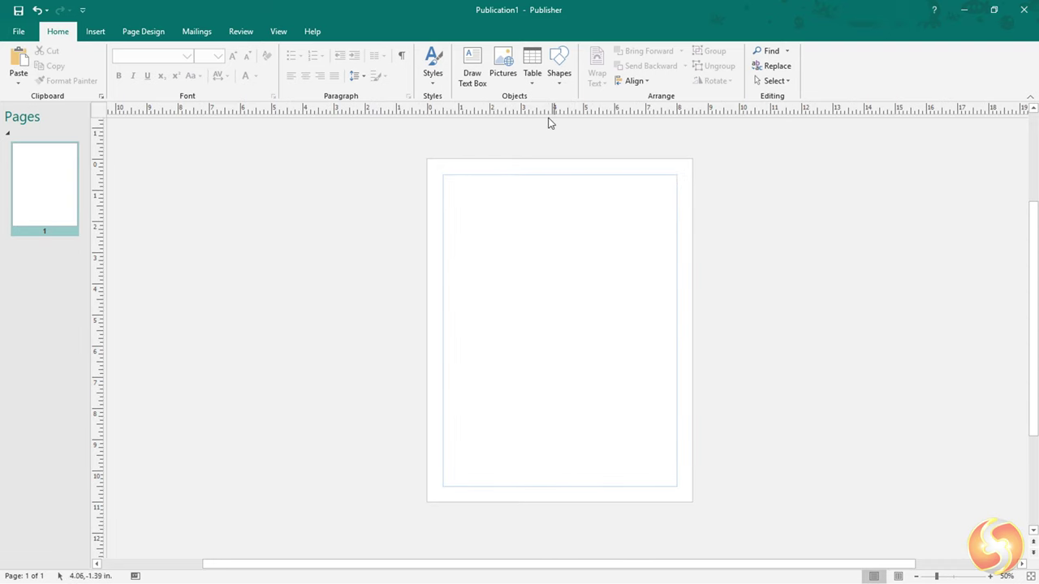
left_click(149, 31)
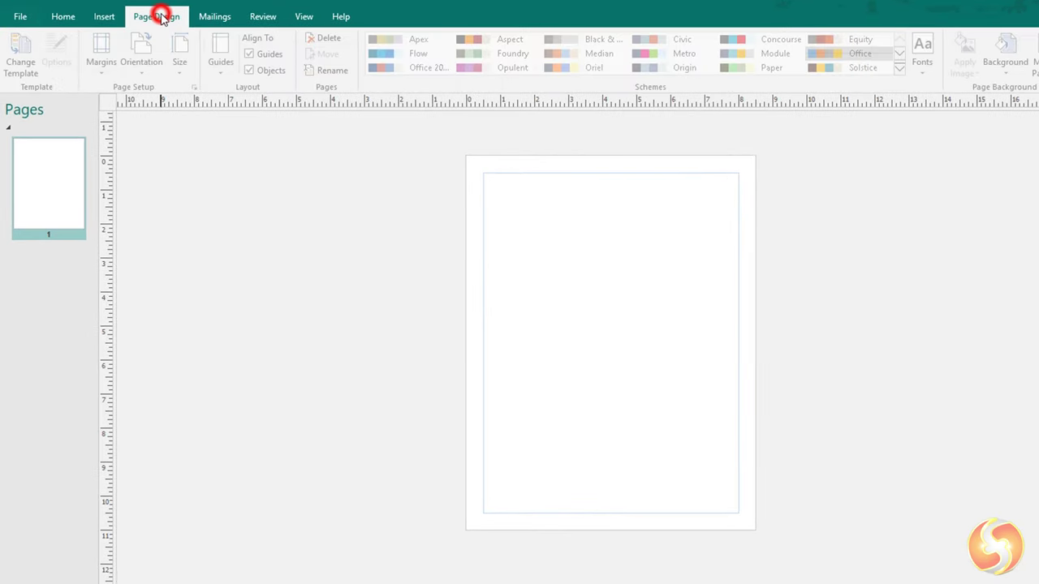
left_click(143, 53)
left_click(166, 125)
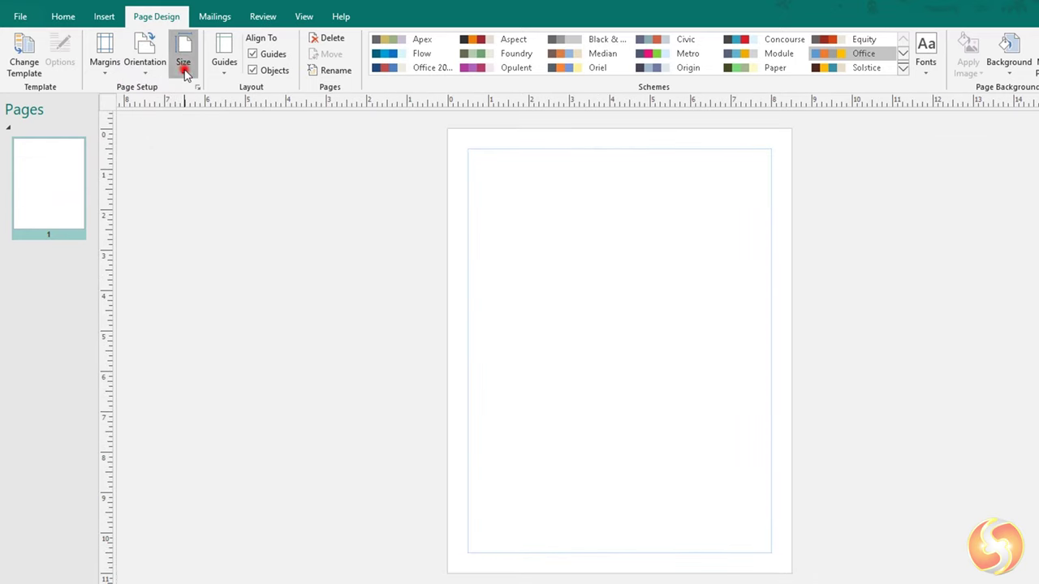
left_click(183, 58)
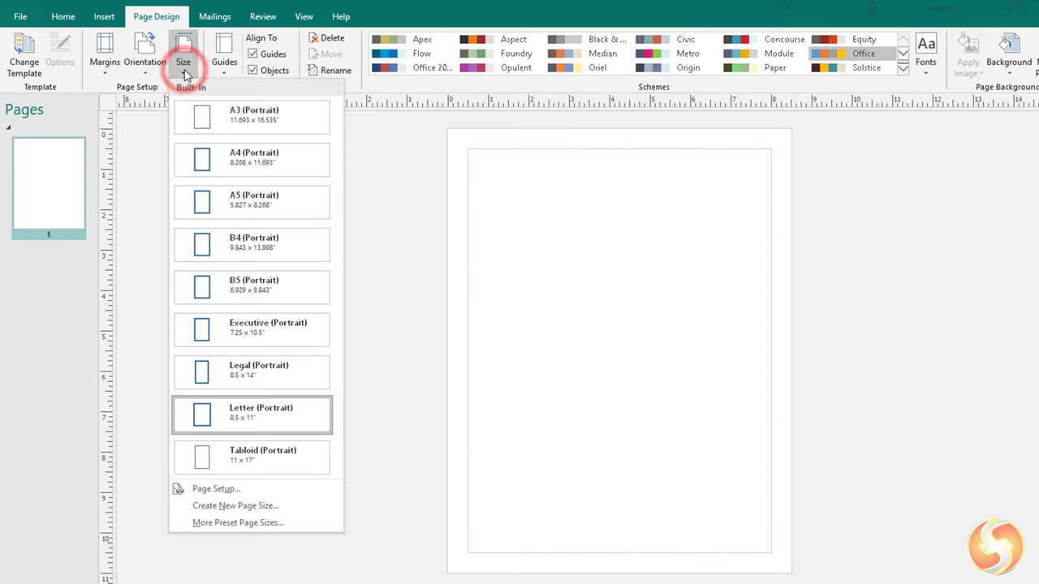
left_click(244, 157)
Try the Wide margins preset on the page, and set the margins to Narrow with 0.25" on every side
left_click(105, 61)
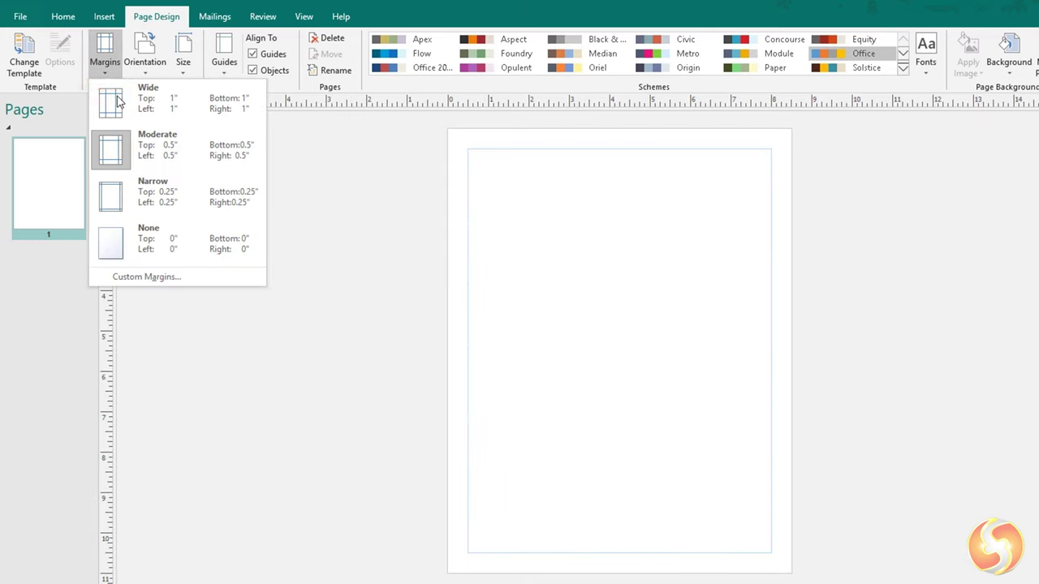
left_click(144, 102)
left_click(116, 70)
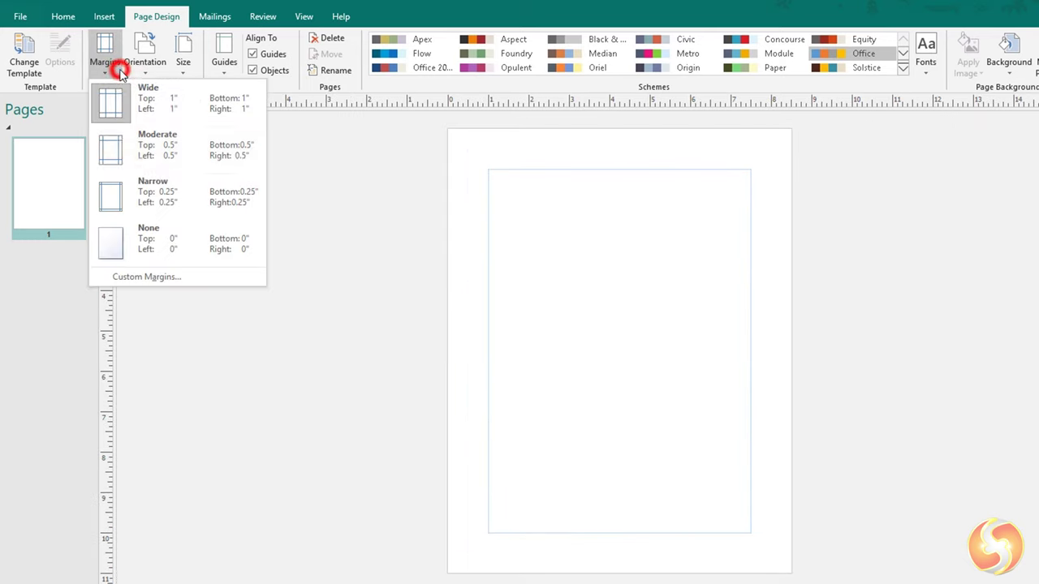
left_click(149, 195)
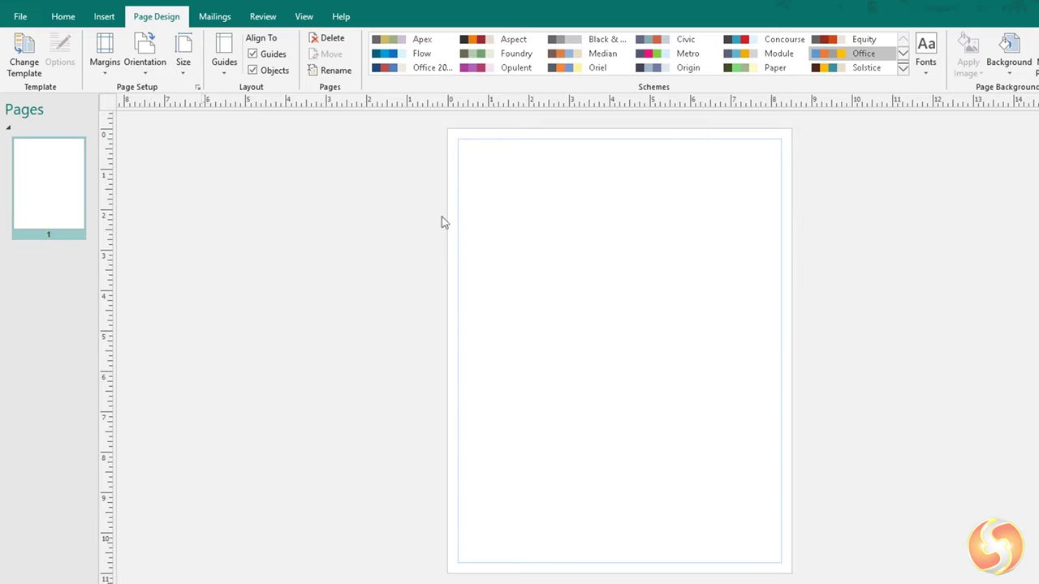
Browse the built-in flyer templates available for changing the publication's template
left_click(27, 69)
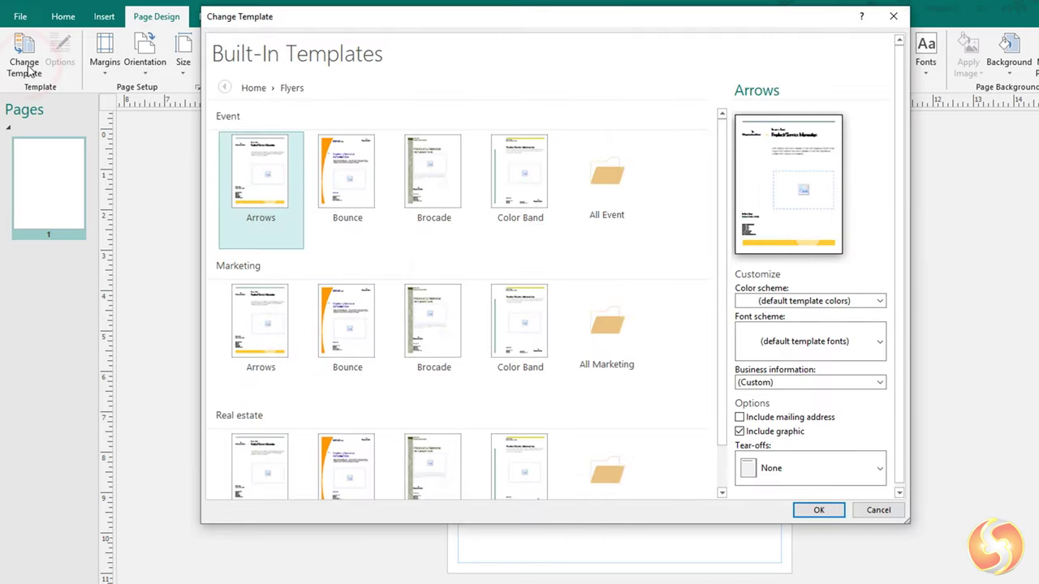
scroll(349, 429, "down", 1)
left_click(348, 429)
left_click(818, 510)
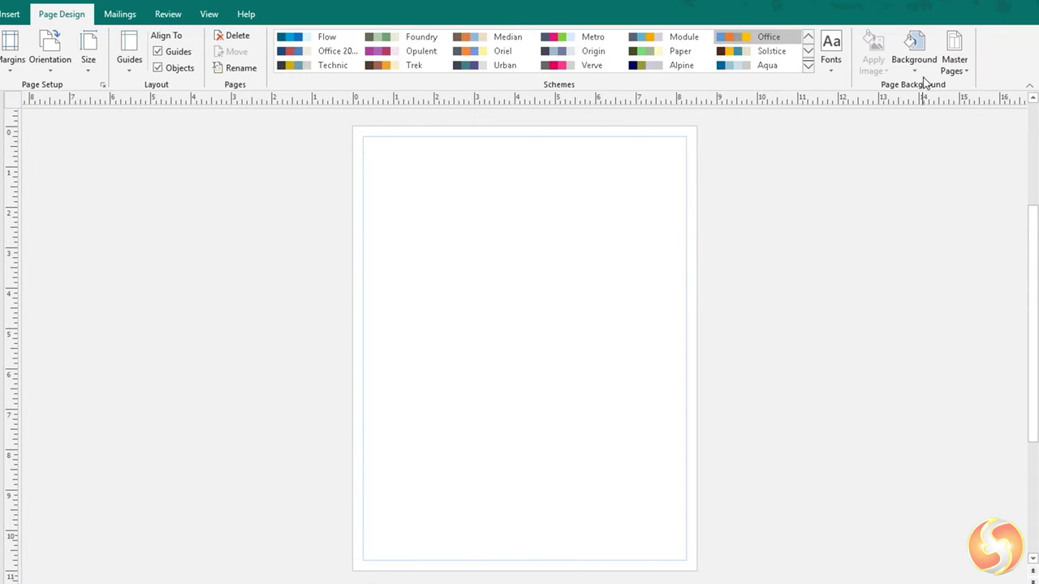
Give the blank page the lightest orange solid background
left_click(1015, 67)
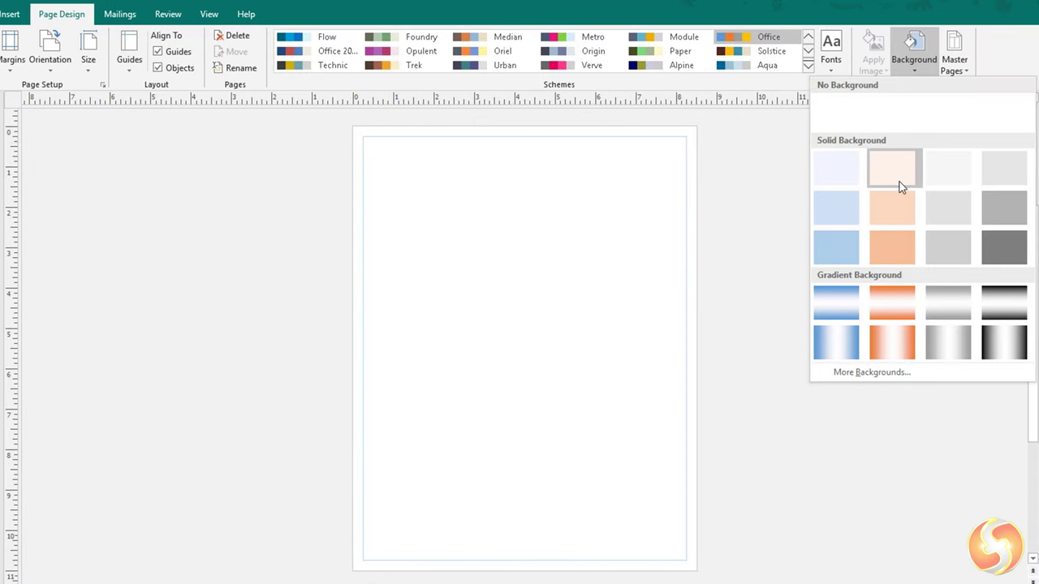
left_click(896, 171)
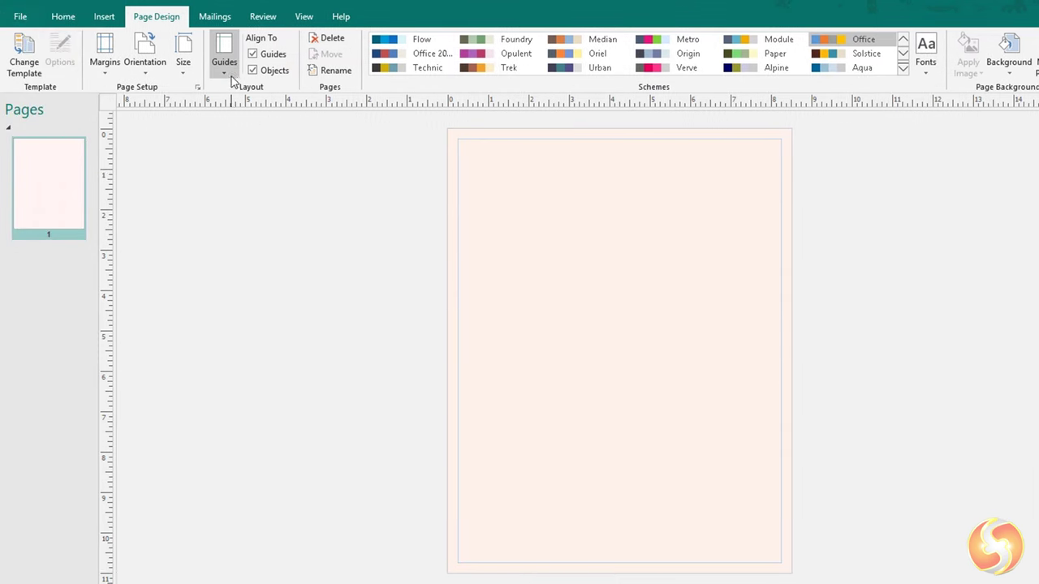
Add one horizontal and one vertical ruler guide to the page
left_click(224, 71)
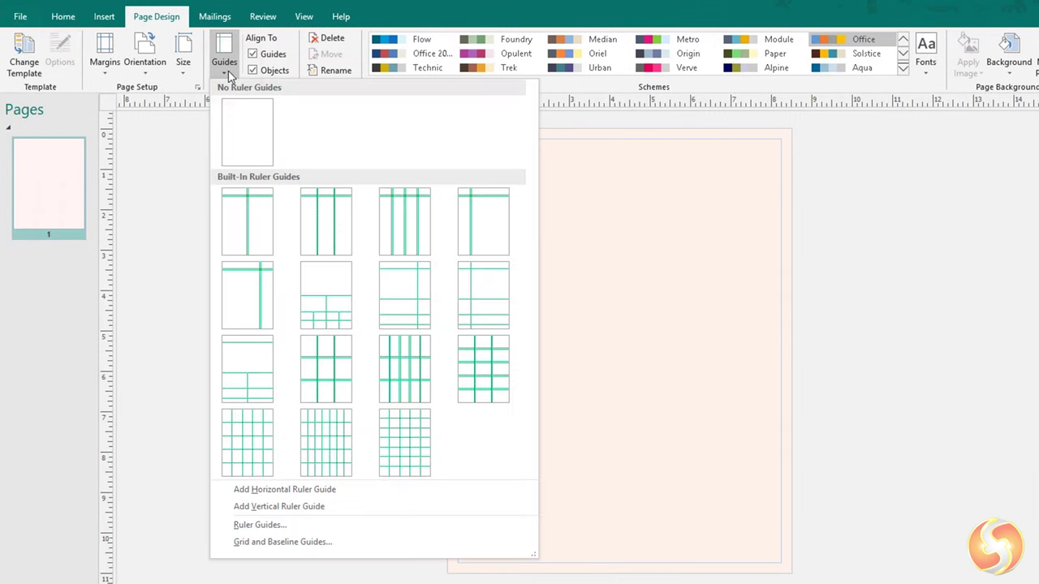
left_click(331, 489)
left_click(221, 74)
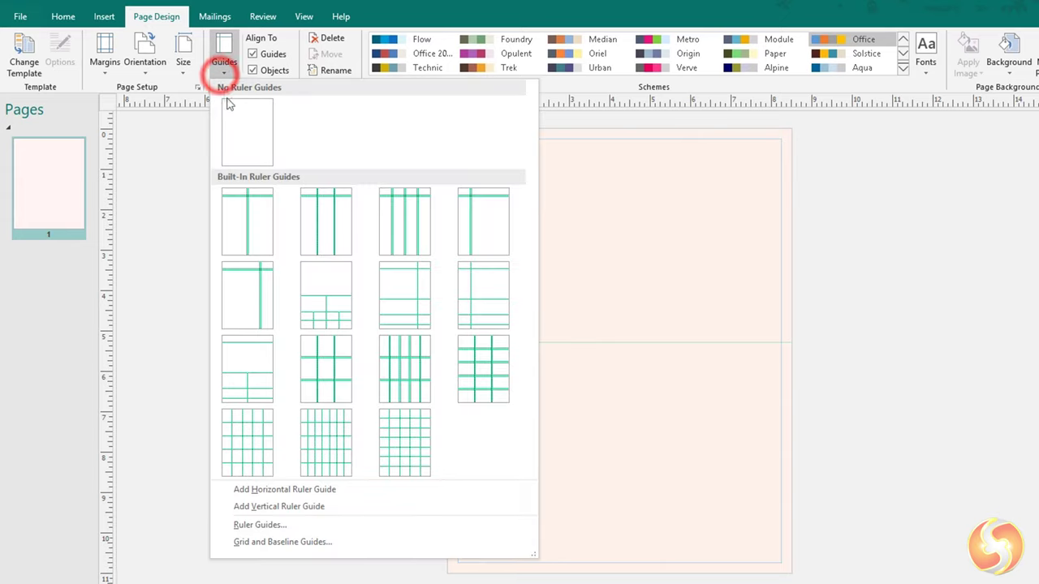
left_click(320, 508)
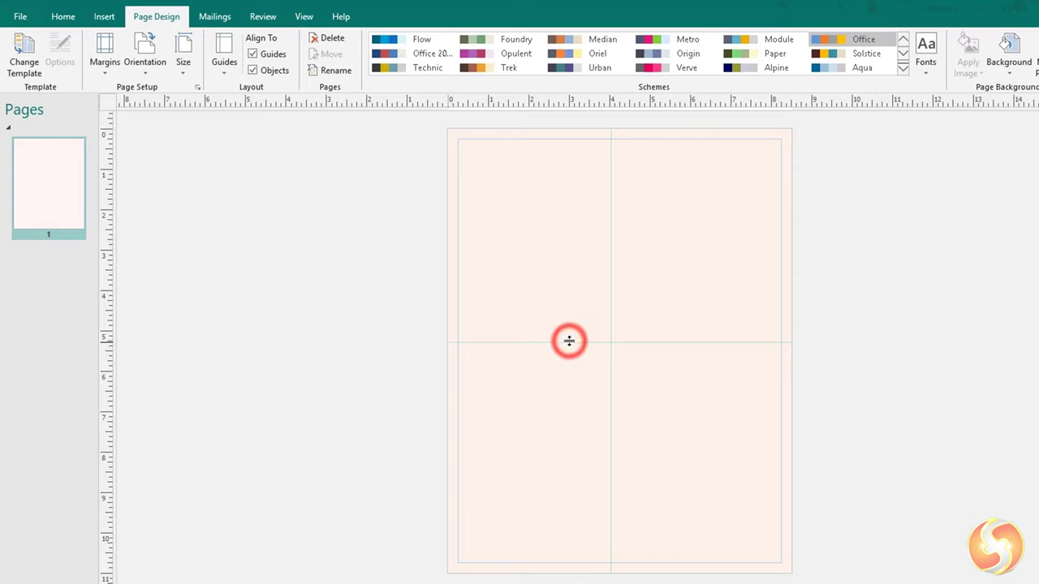
Position the horizontal guide at about 2.8" and set two vertical guides at about 3.85" and 4.25" as a narrow central gutter
left_click_drag(569, 342, 571, 303)
left_click_drag(562, 209, 564, 181)
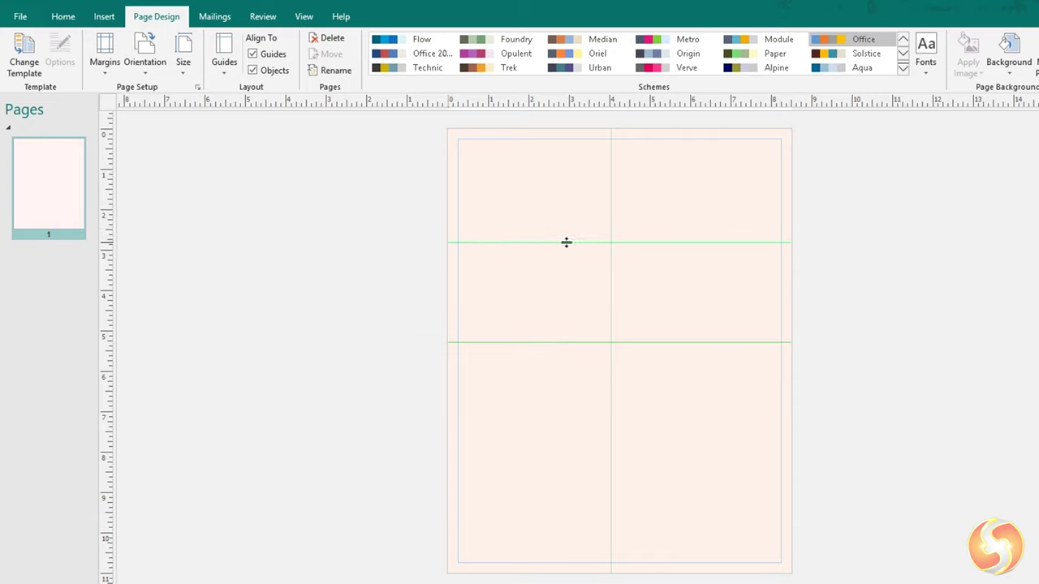
left_click_drag(567, 242, 566, 244)
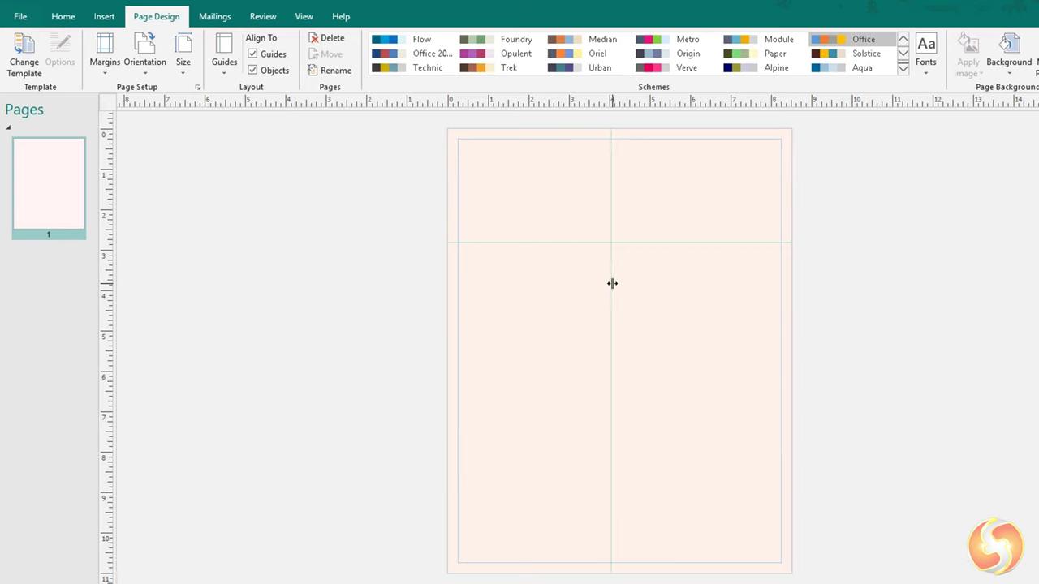
left_click_drag(611, 284, 598, 283)
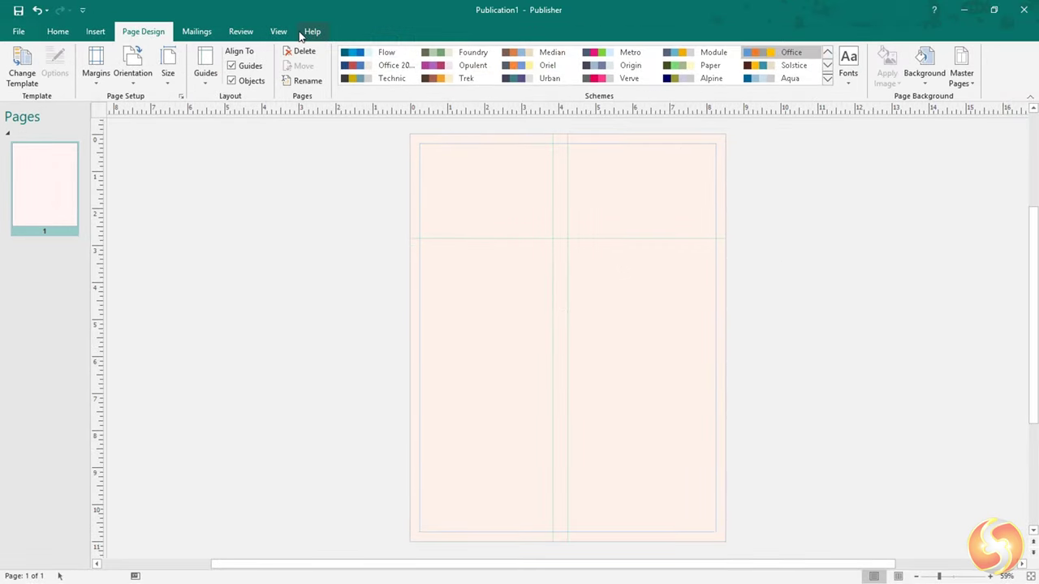
Try the display options by switching page navigation off and on, and the baselines on and off
left_click(279, 31)
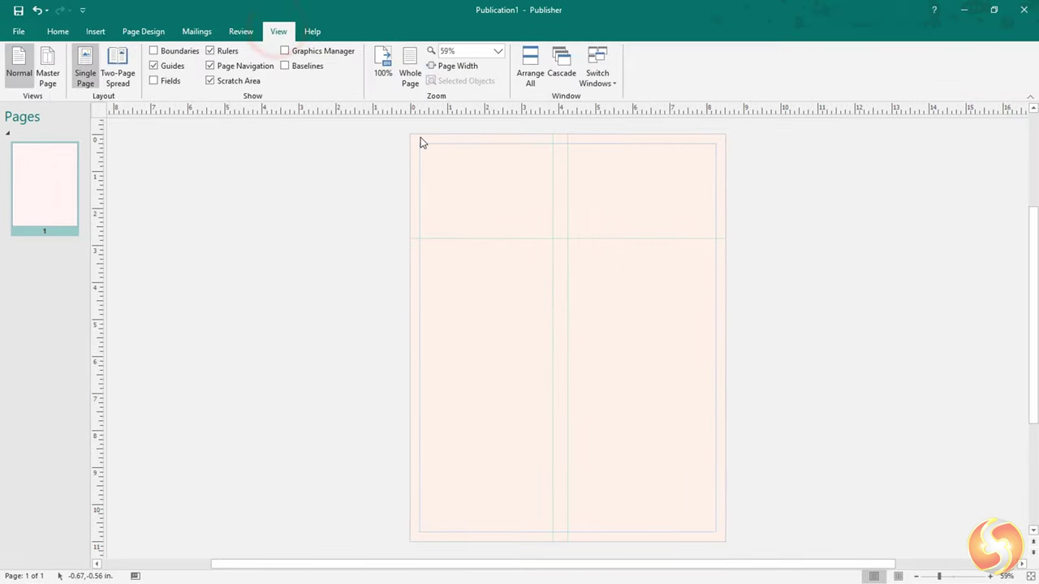
scroll(411, 124, "up", 5)
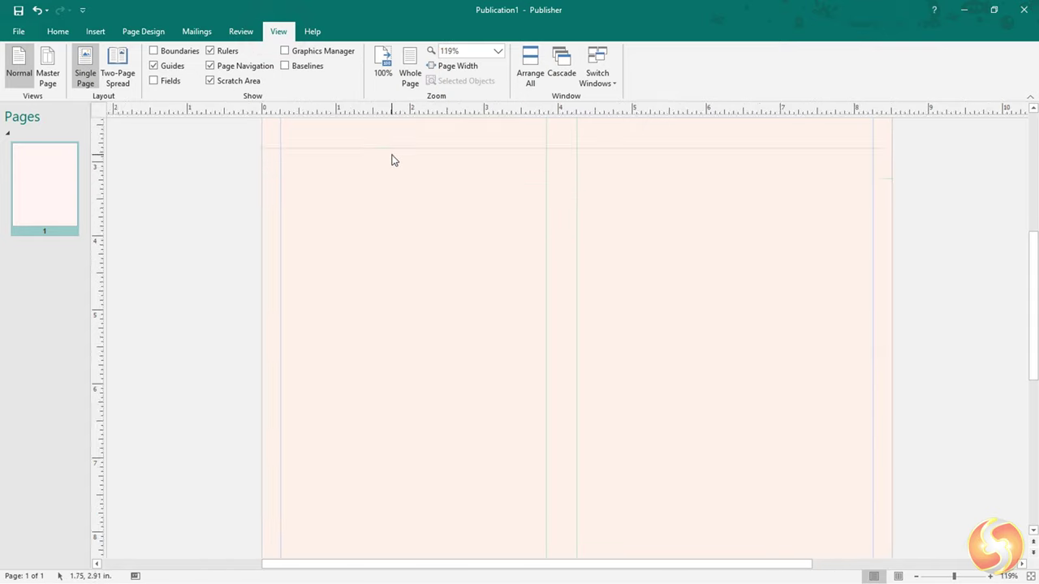
left_click_drag(1029, 338, 1030, 236)
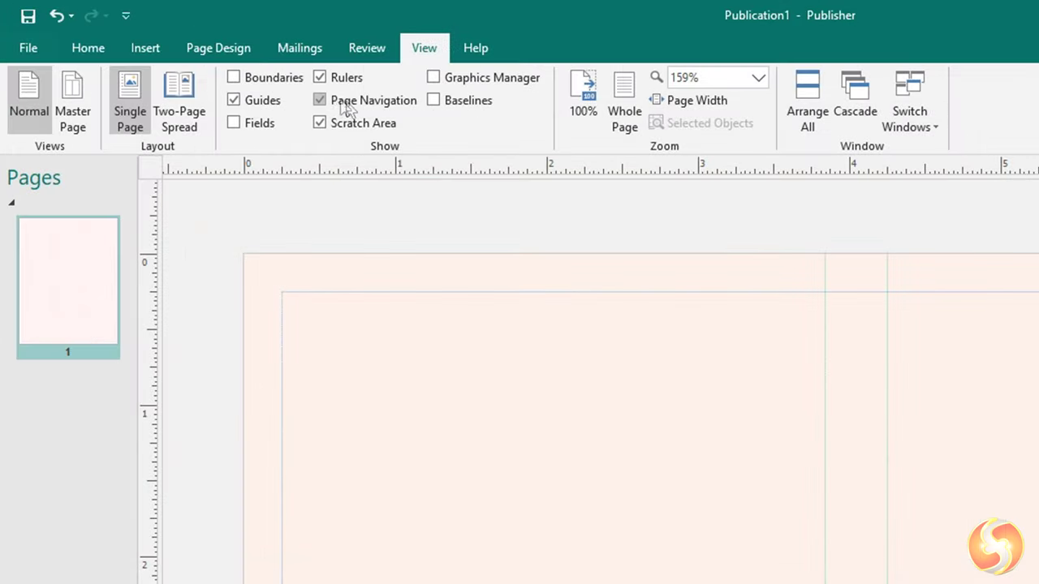
left_click(210, 66)
left_click(210, 66)
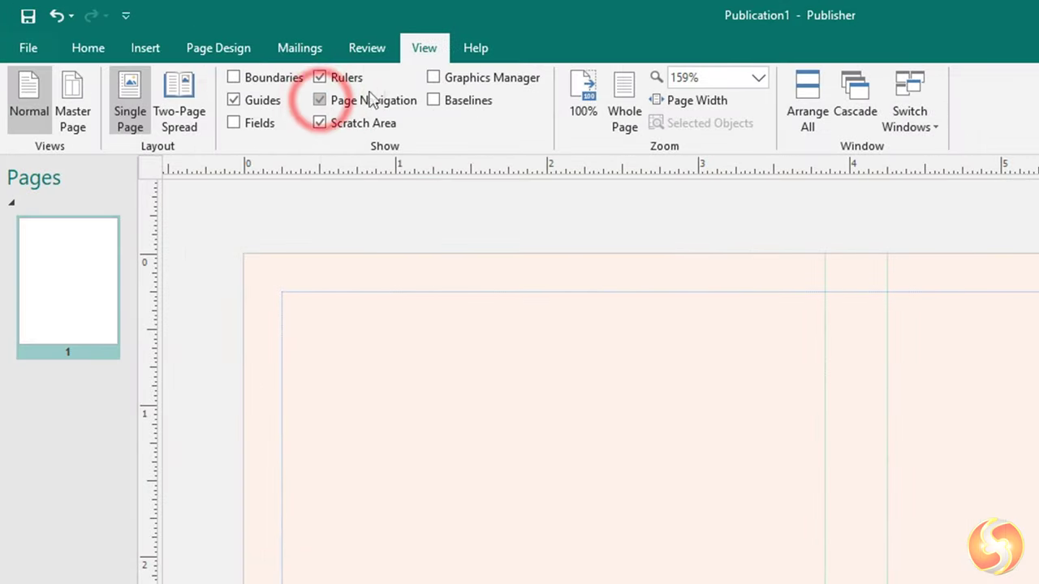
left_click(433, 100)
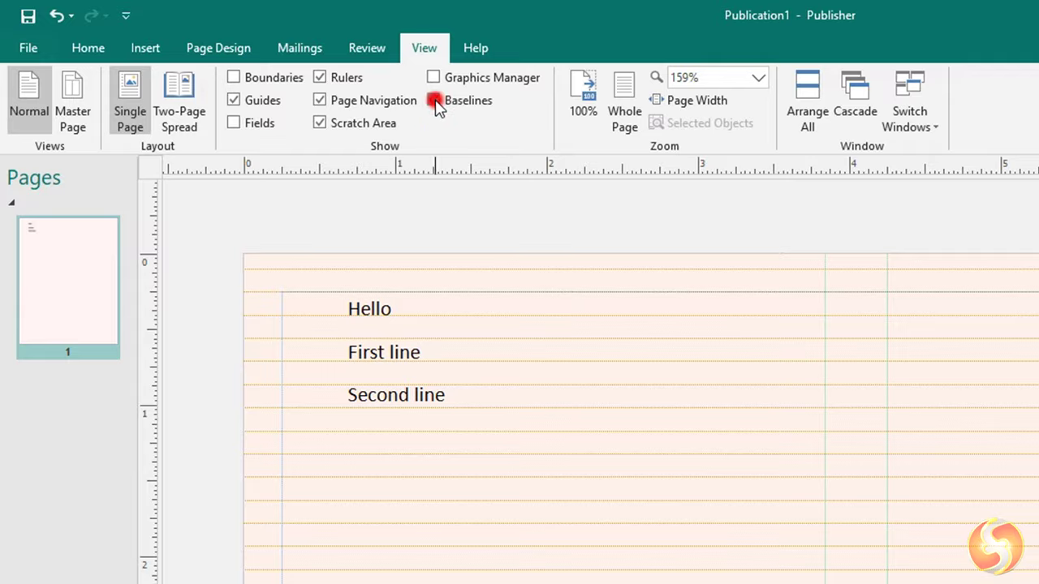
left_click(435, 101)
Turn on the display of boundaries, and hide the rulers and show them again
left_click(233, 78)
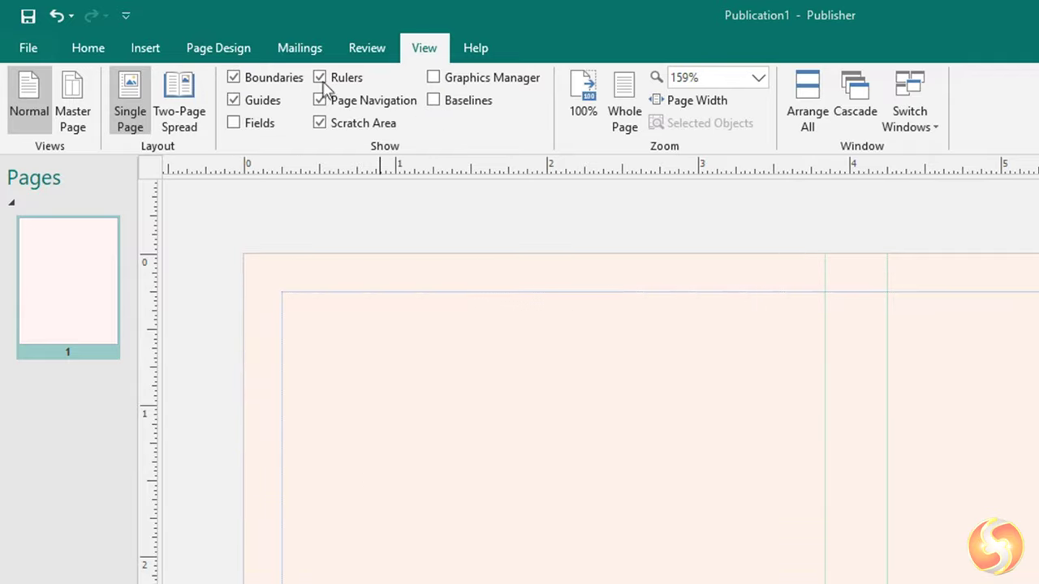
left_click(320, 78)
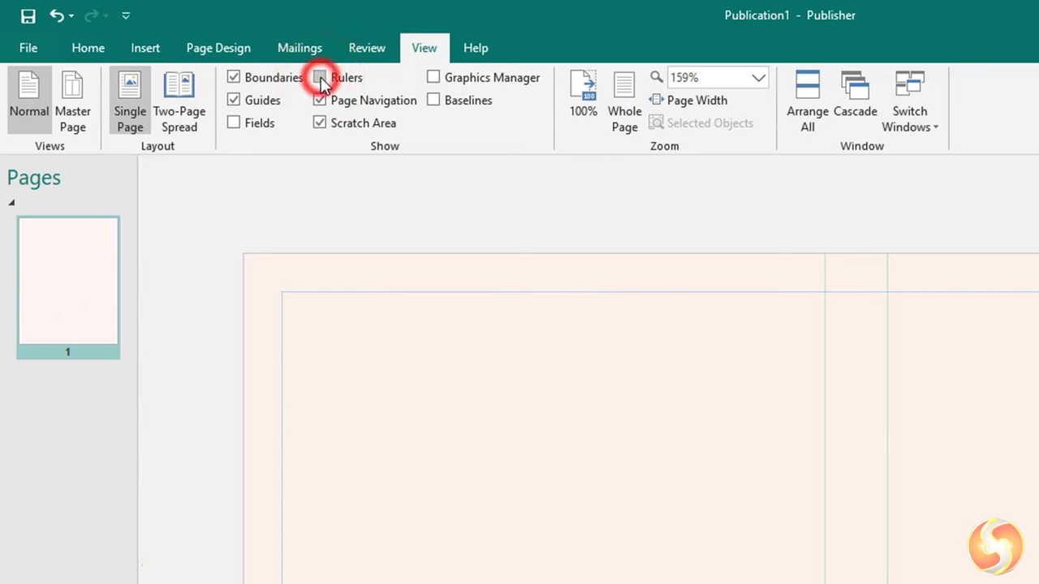
left_click(320, 78)
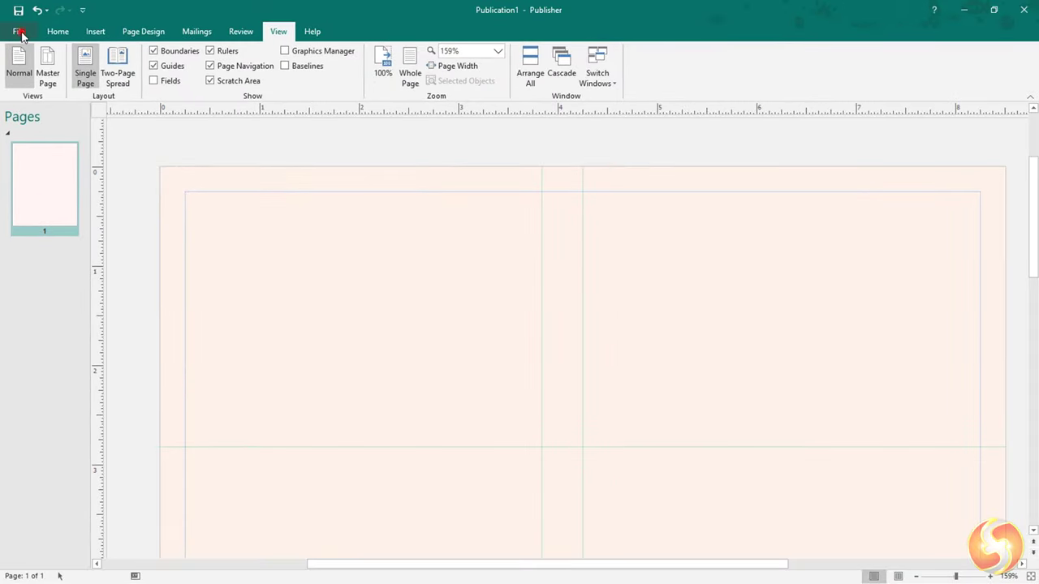
Examine the measurement unit setting in the advanced Publisher options
left_click(19, 32)
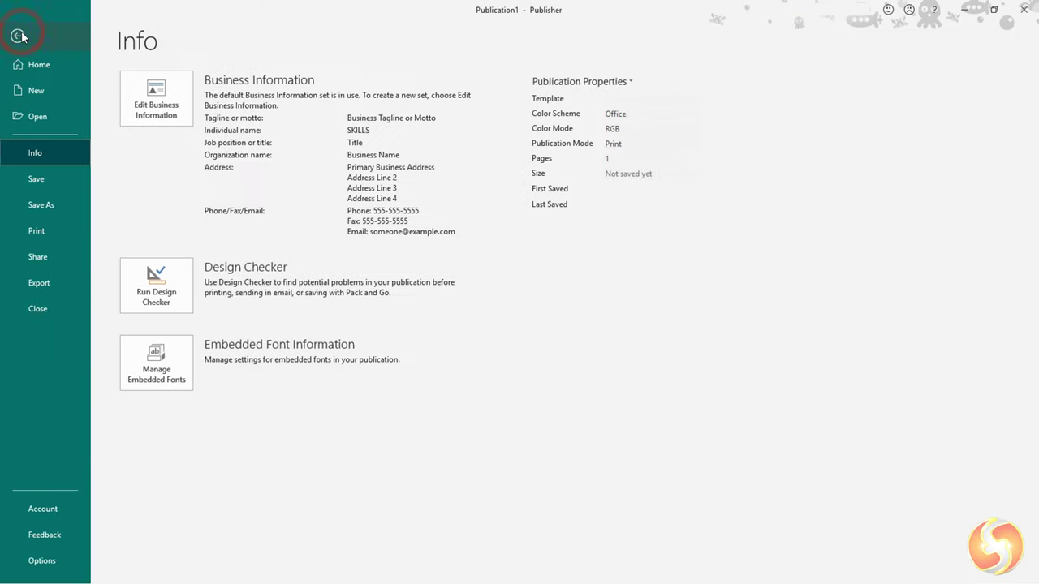
left_click(41, 560)
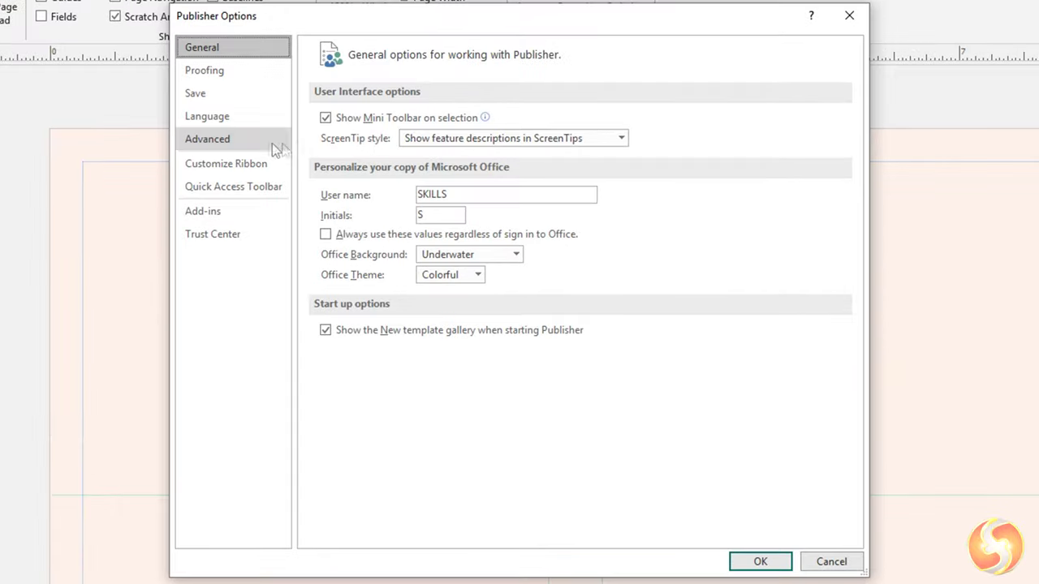
left_click(321, 177)
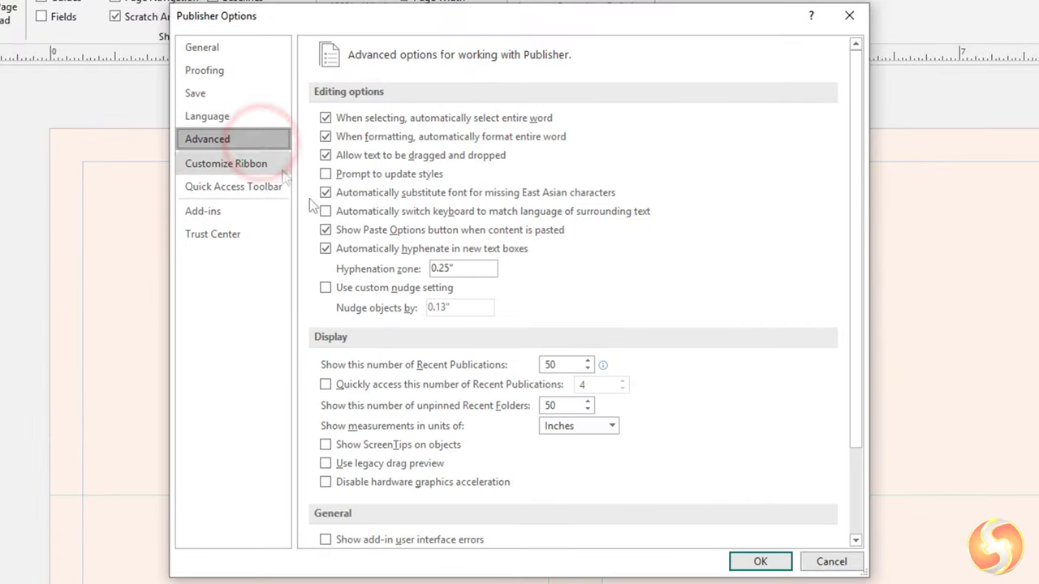
left_click(612, 426)
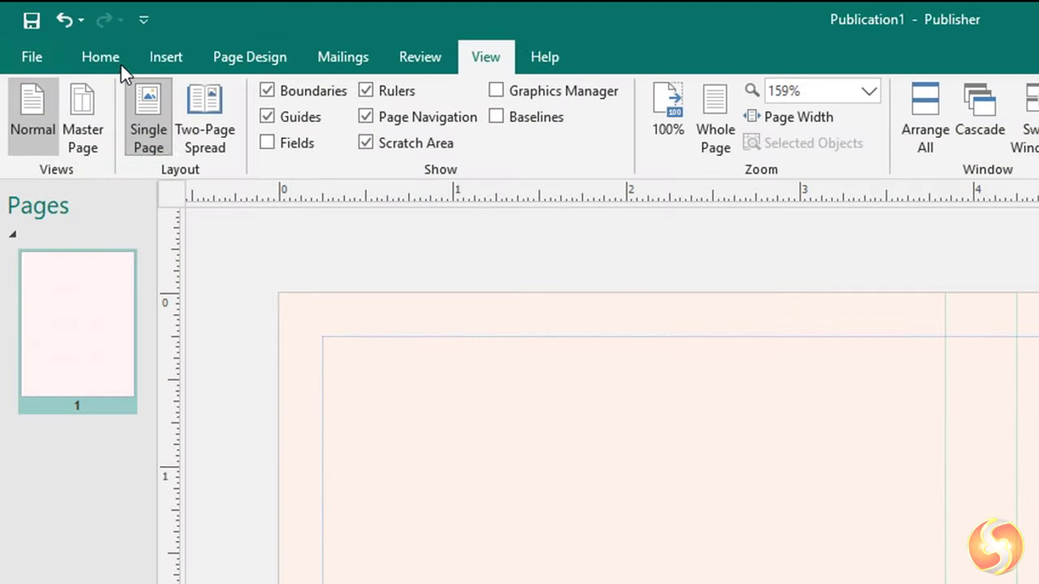
Draw a straight vertical line about 10.11" long between the two vertical guides, from near the page's upper margin to its lower margin
left_click(103, 58)
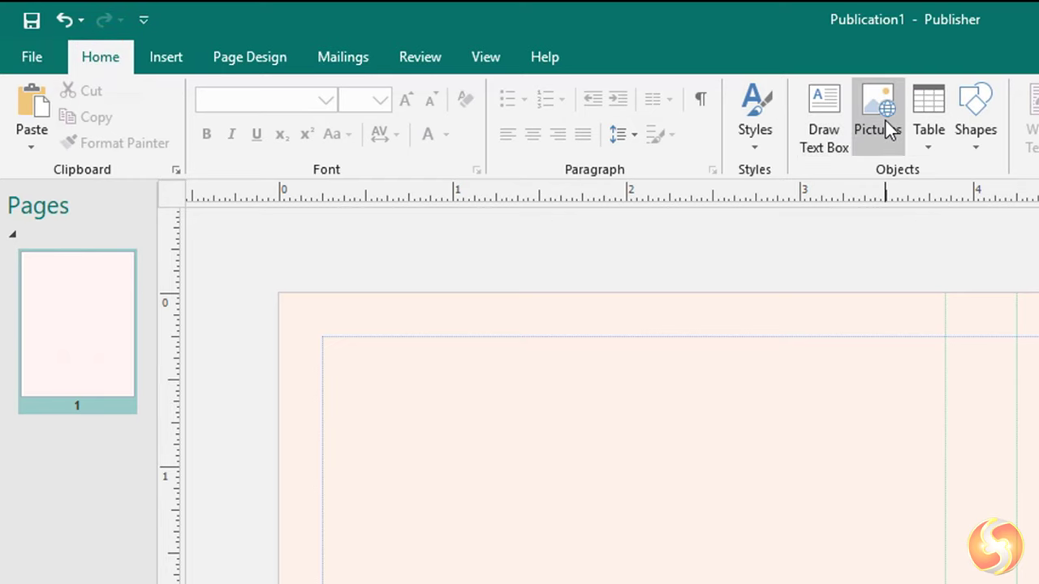
left_click(981, 146)
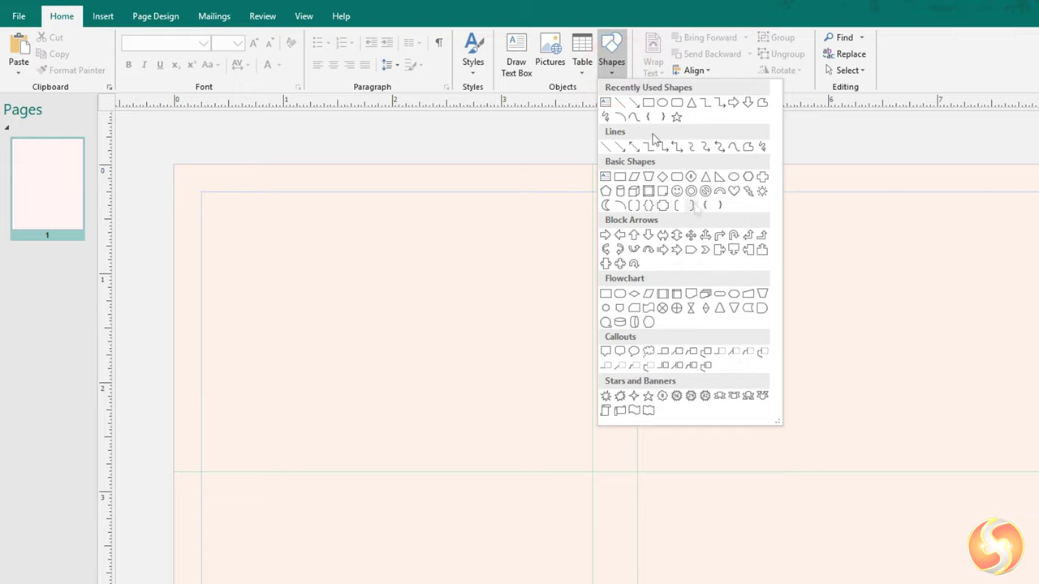
left_click(606, 147)
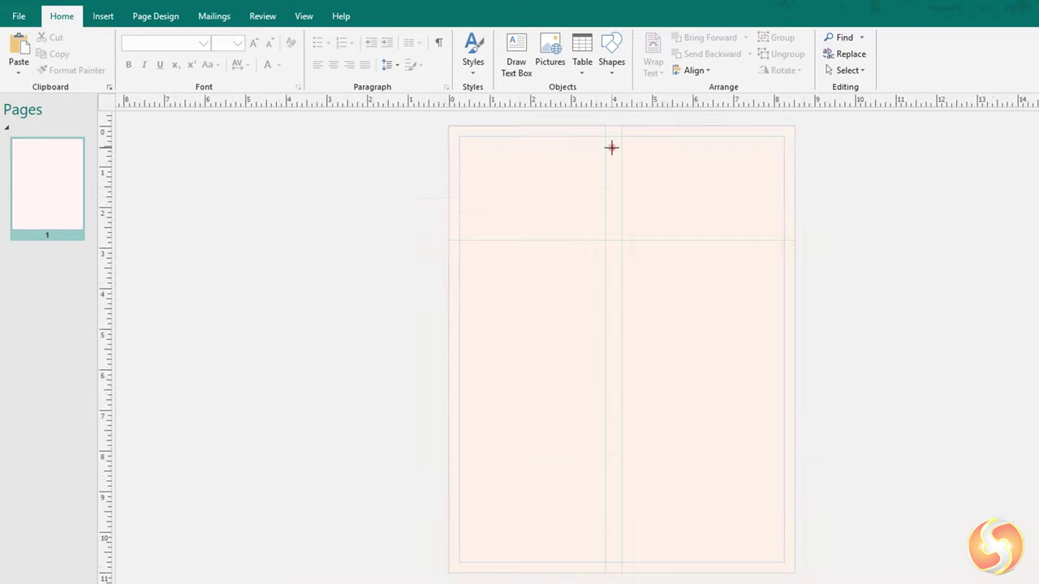
left_click_drag(611, 148, 605, 450)
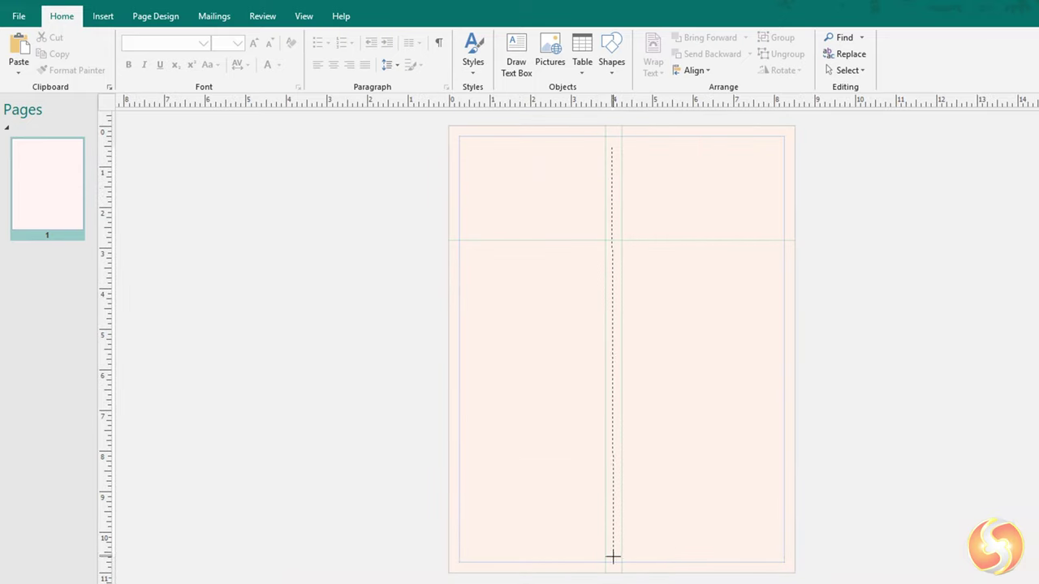
left_click_drag(612, 559, 612, 559)
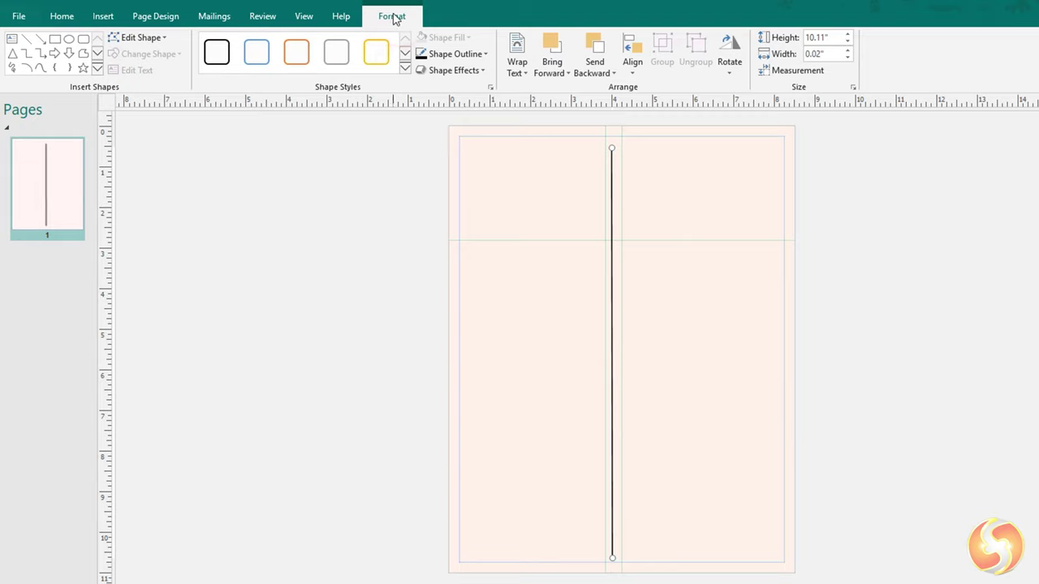
Give the vertical line a red outline and a bevel effect
left_click(464, 52)
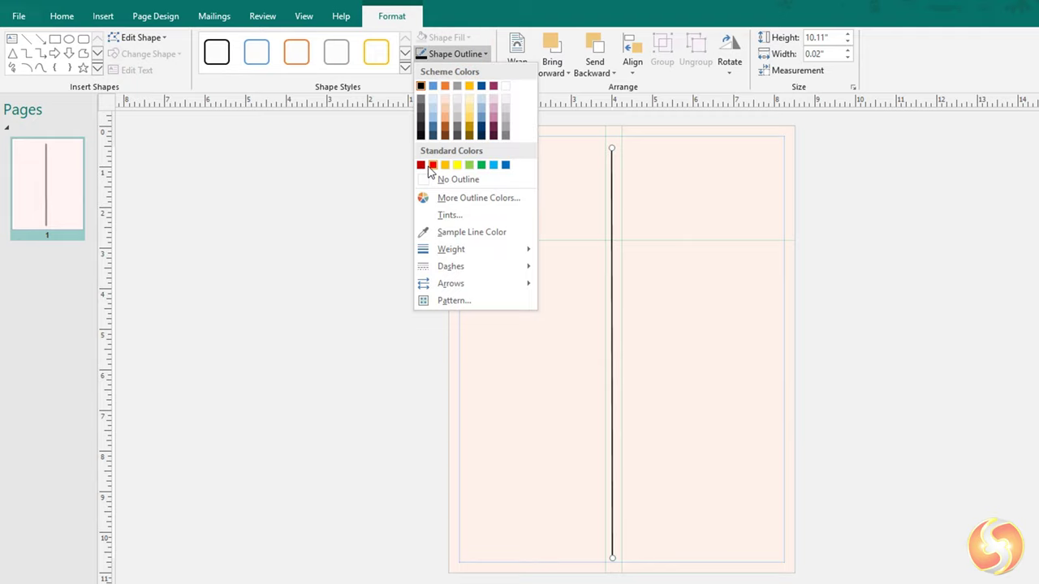
left_click(430, 169)
left_click(469, 70)
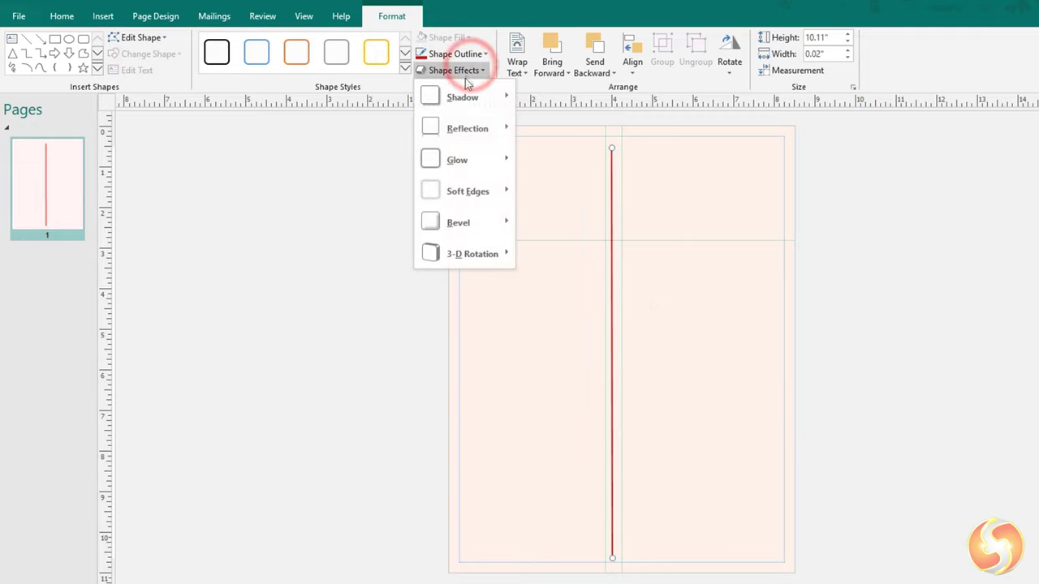
left_click(475, 223)
left_click(575, 298)
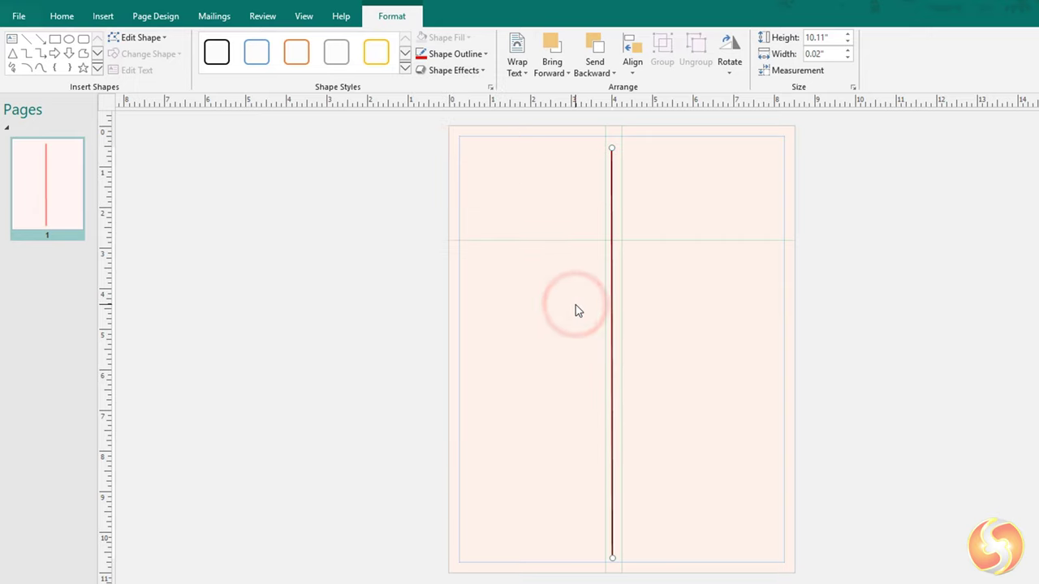
left_click(577, 311)
Draw a text box about 3.44" by 7.79" below the horizontal guide, left of the line, and enter the "Where are you going this summer?" holiday text
left_click(513, 65)
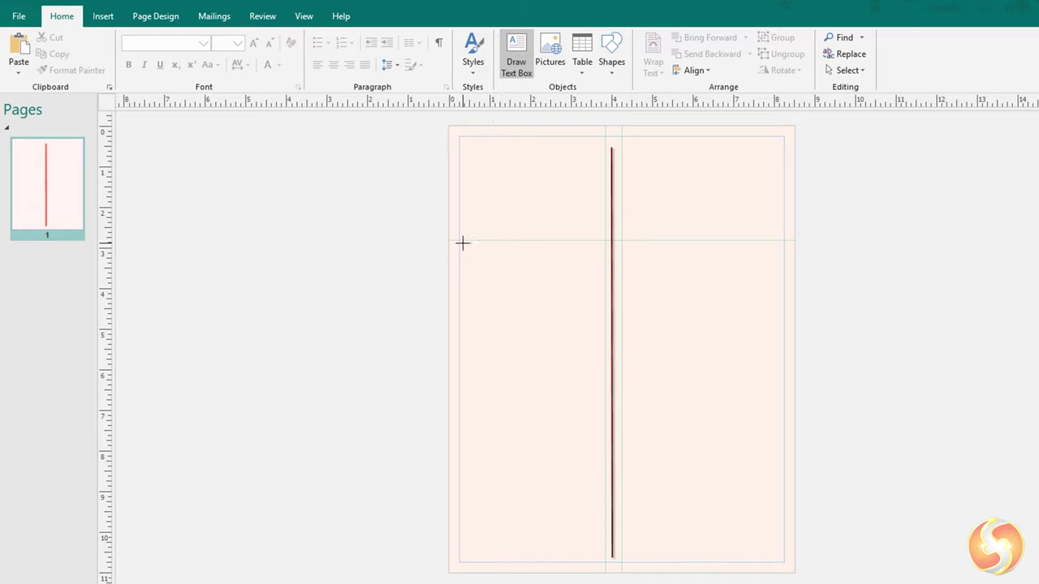
mouse_move(462, 243)
left_mouse_down()
mouse_move(514, 415)
mouse_move(568, 519)
mouse_move(605, 560)
left_mouse_up()
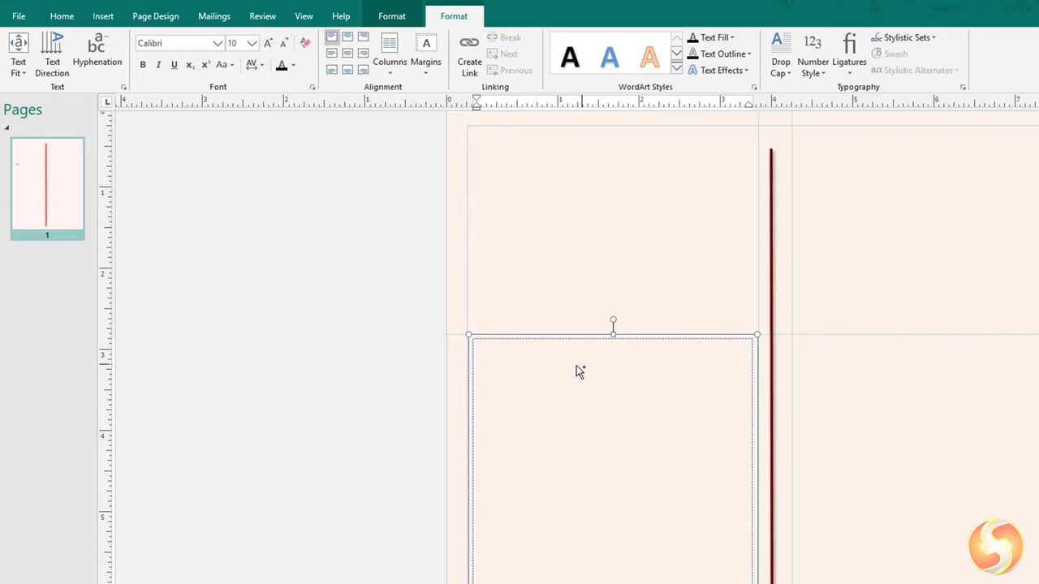
type("where are you going t")
type("his summer? We have got some")
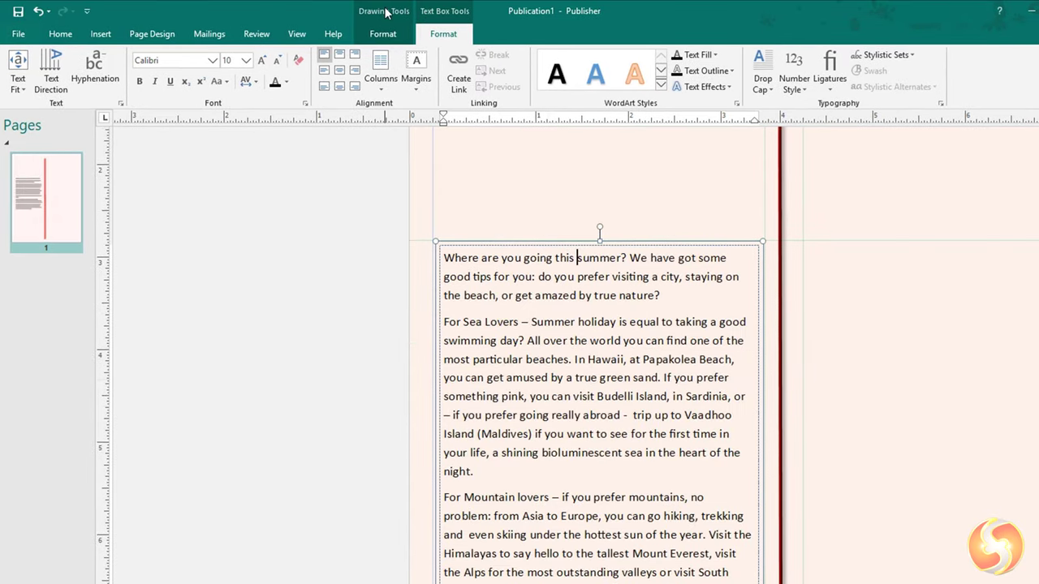
Try a light yellow fill and a red outline on the holiday text box
left_click(382, 32)
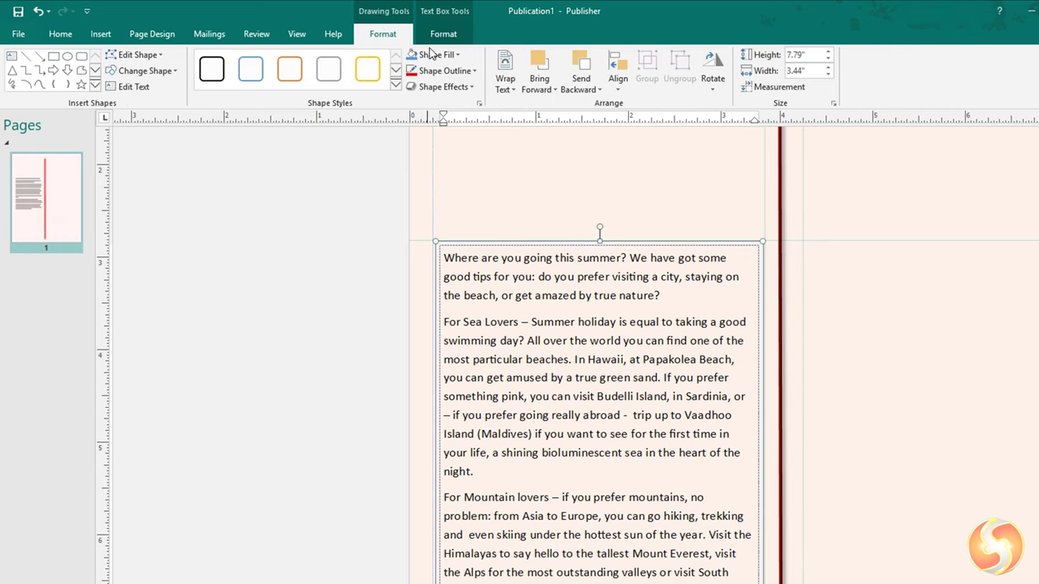
left_click(432, 54)
left_click(449, 99)
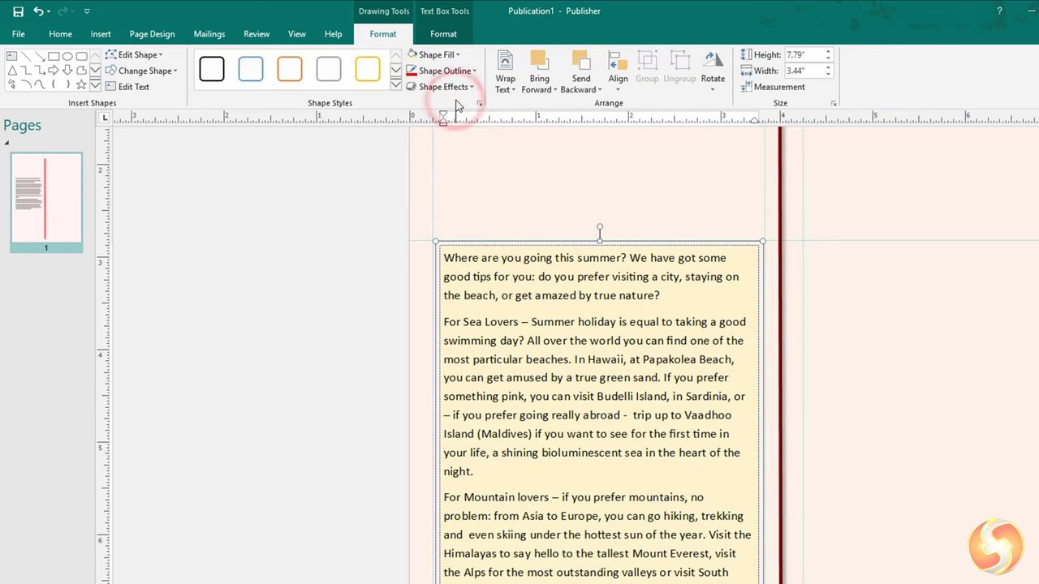
left_click(442, 71)
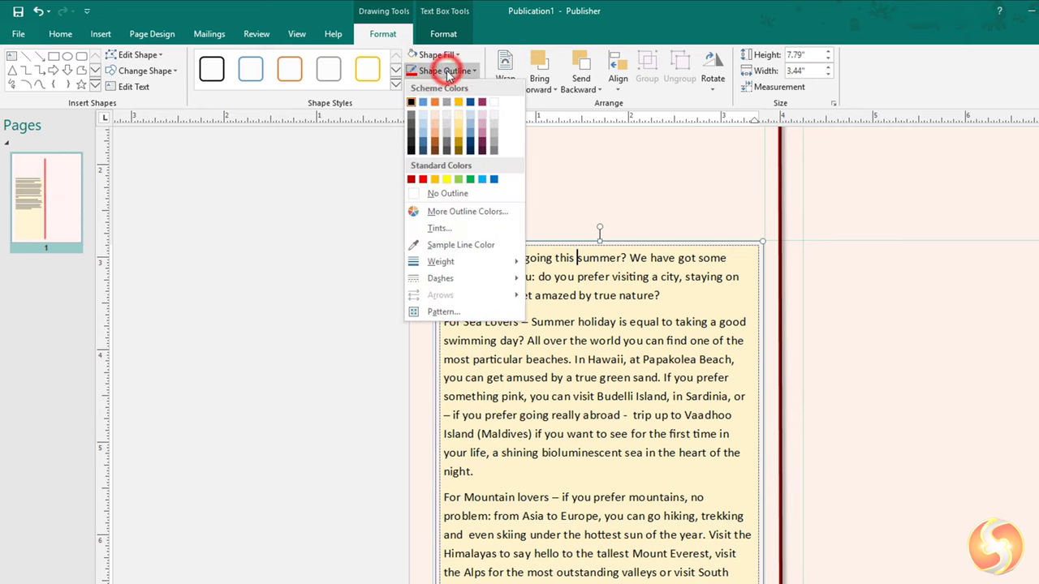
left_click(424, 180)
Set all the text in the holiday text box to font size 14
key("ctrl+a")
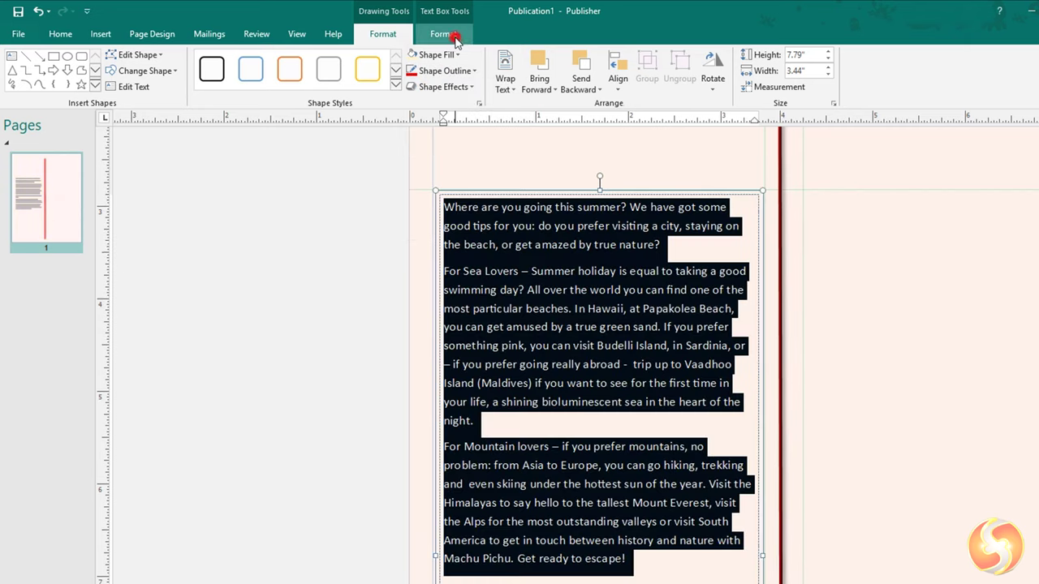
left_click(445, 34)
left_click(232, 63)
type("14")
key("Return")
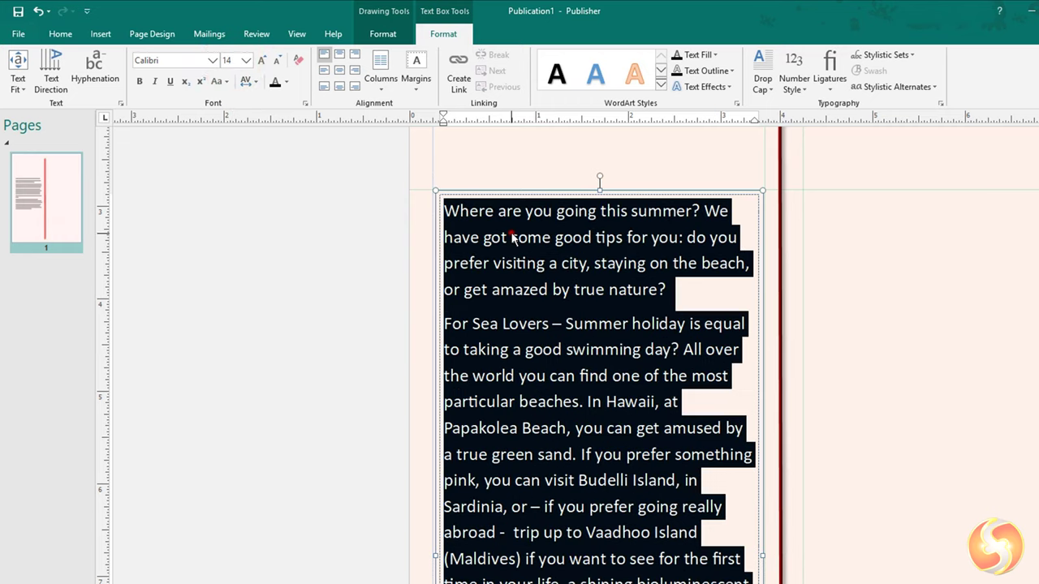
Make the "For Sea Lovers" lead-in bold and give the opening "Where are you going this summer?" paragraph a dark gray text fill
left_click(512, 235)
left_click_drag(552, 325, 444, 324)
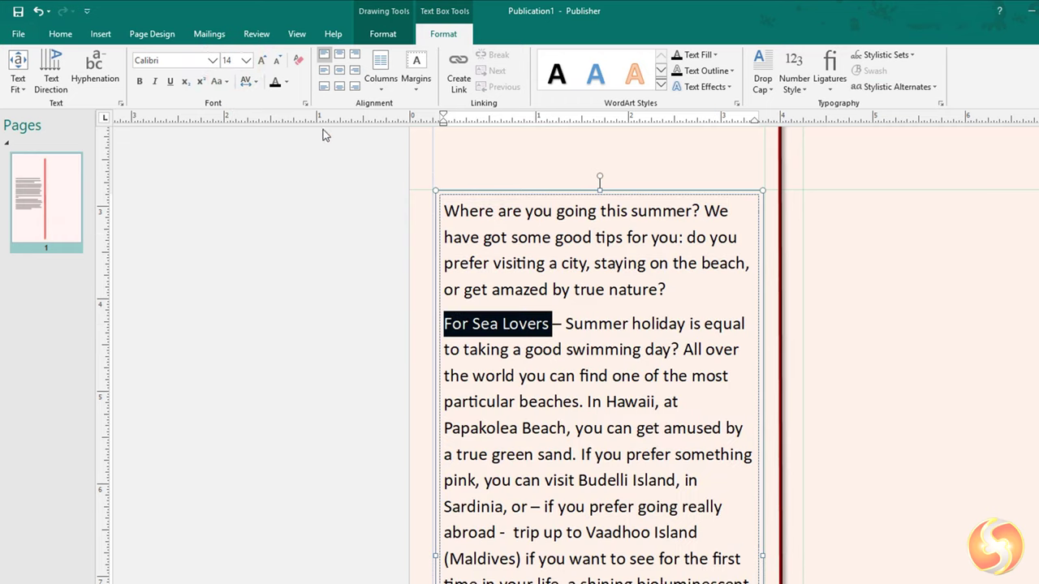
left_click(139, 81)
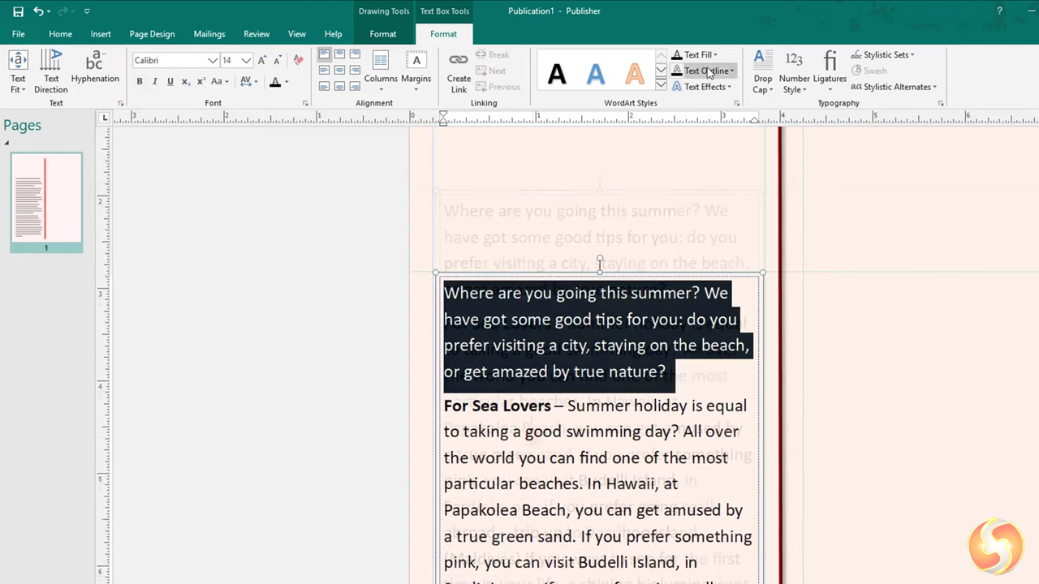
left_click(714, 54)
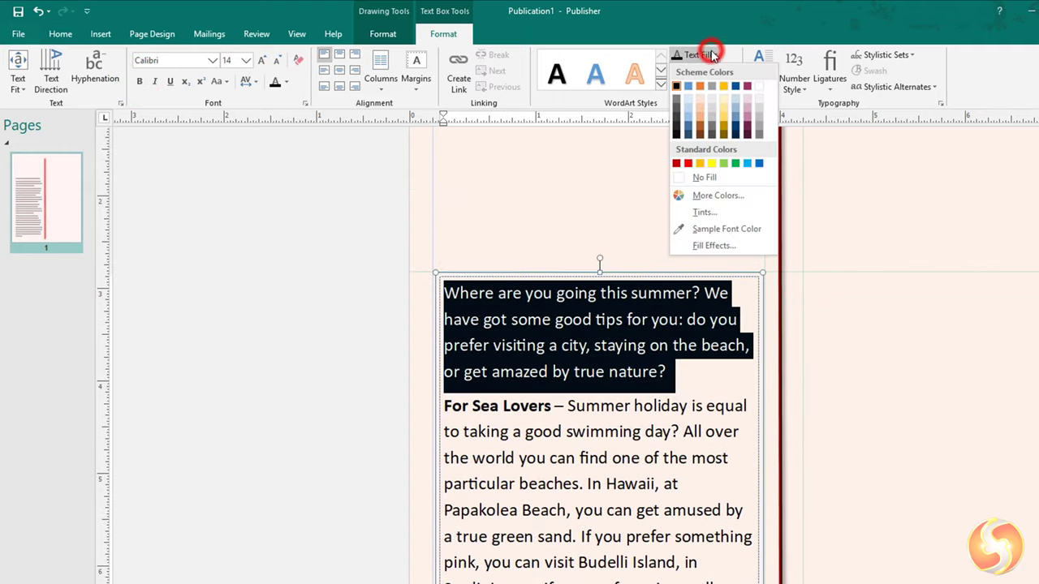
left_click(677, 101)
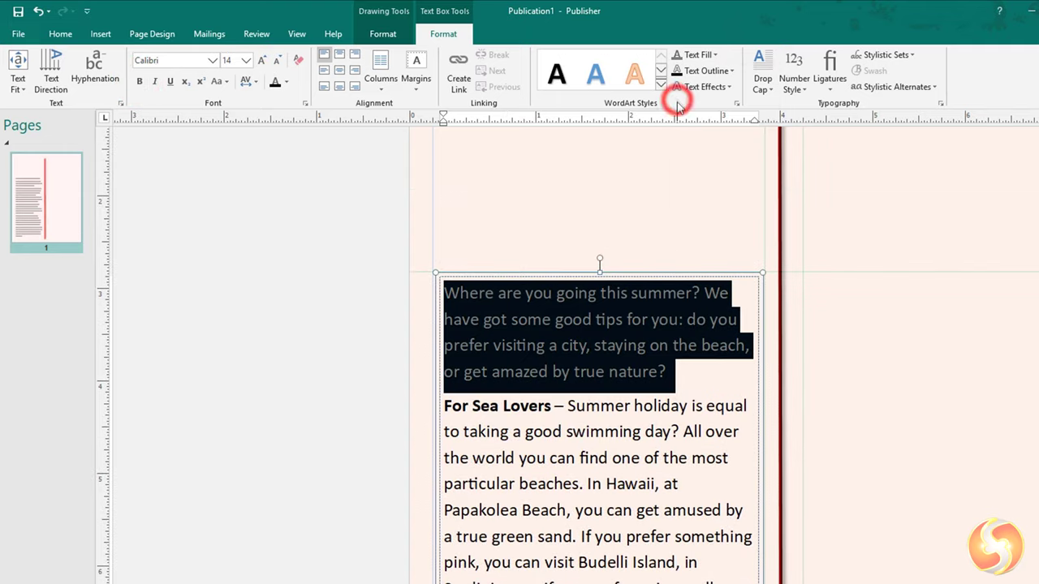
left_click(608, 347)
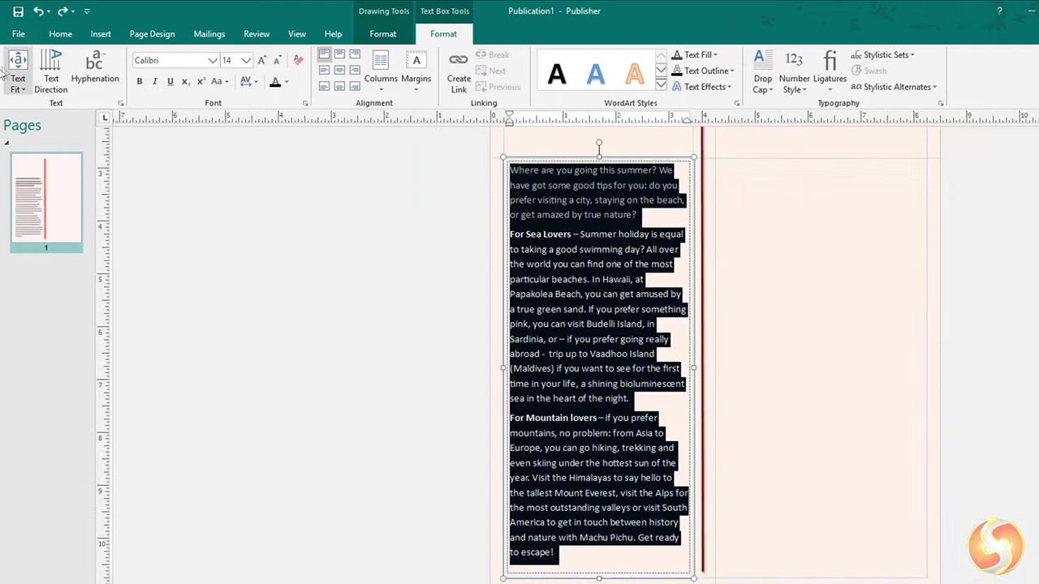
Try Best Fit text fitting and a rotated text direction on the holiday text box
left_click(18, 86)
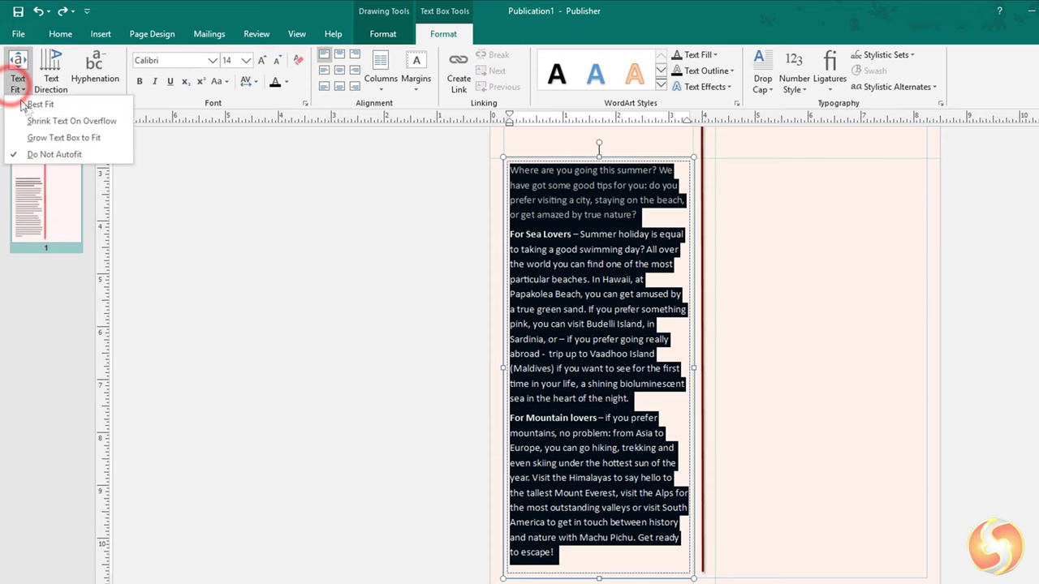
left_click(34, 105)
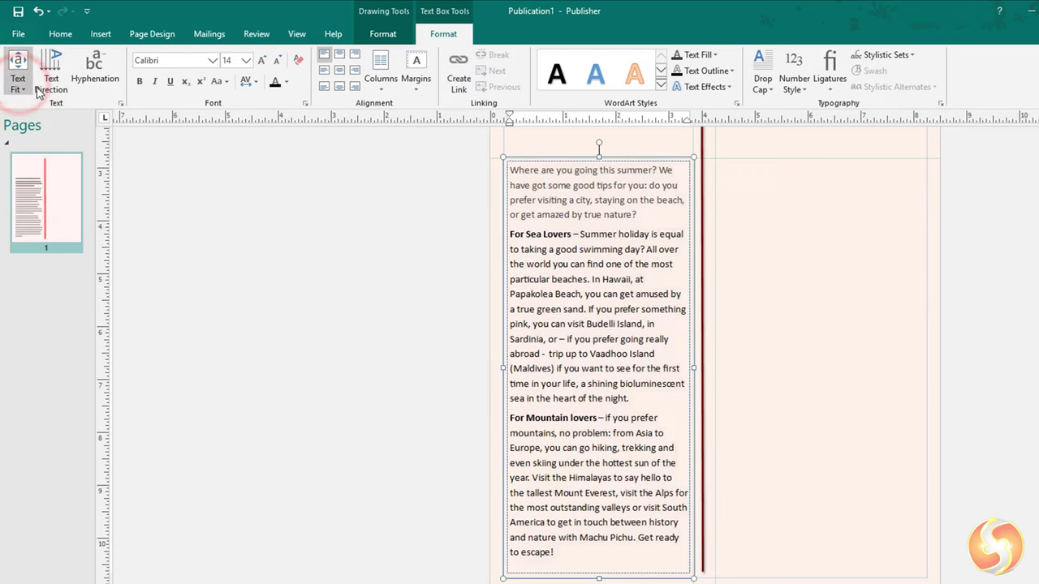
left_click(56, 84)
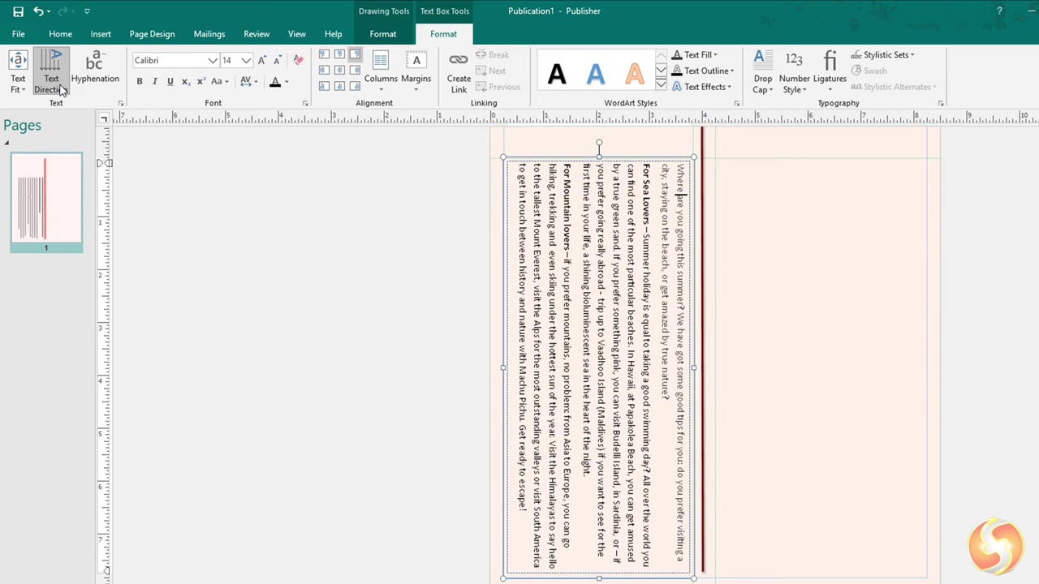
left_click(54, 84)
Align all the text in the holiday text box to its top right
key("ctrl+a")
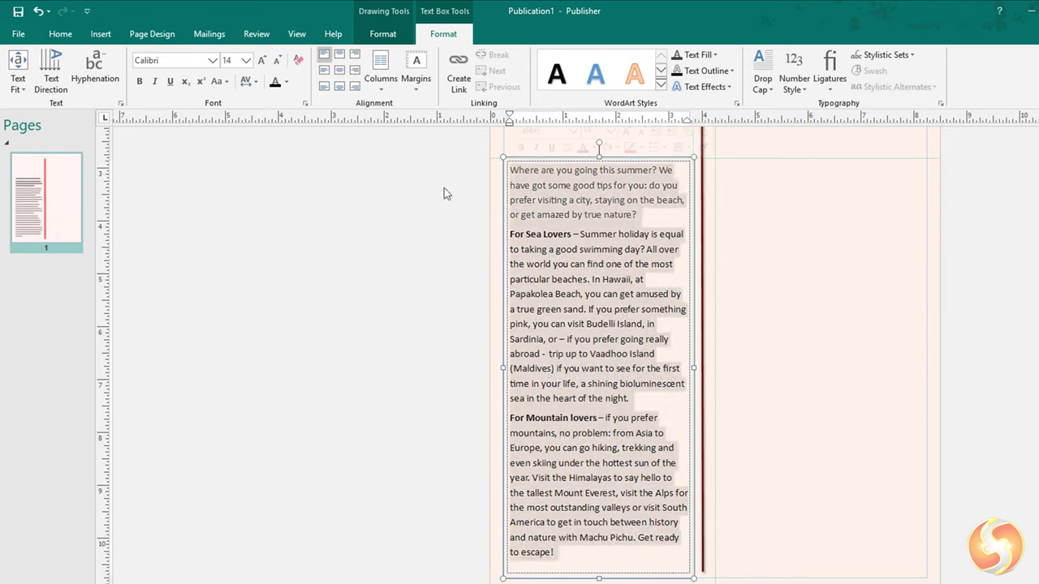
left_click(354, 60)
Try a two-column layout and Moderate margins on the holiday text box
left_click(380, 81)
left_click(407, 144)
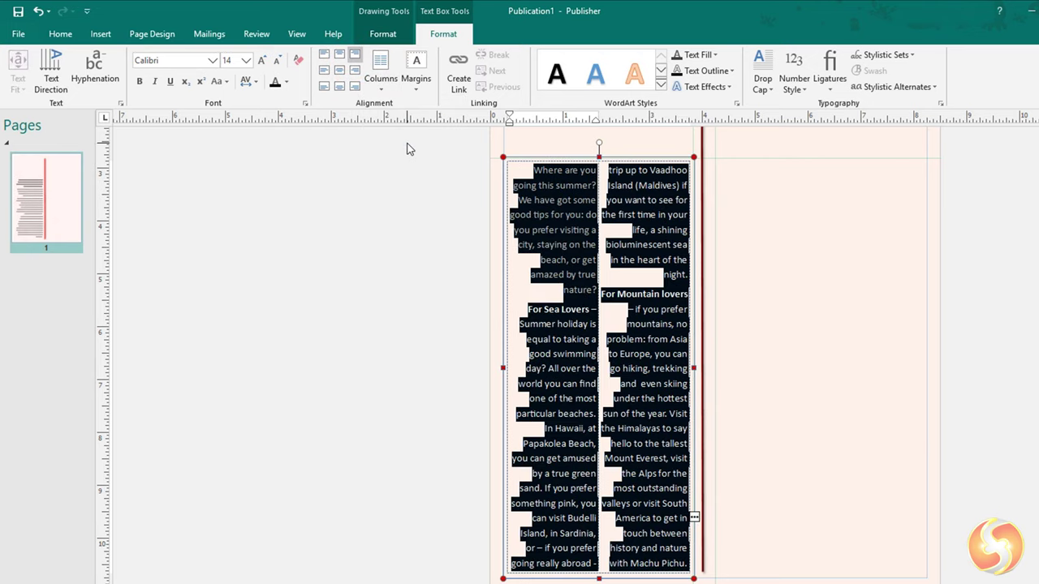
key("ctrl+z")
left_click(416, 92)
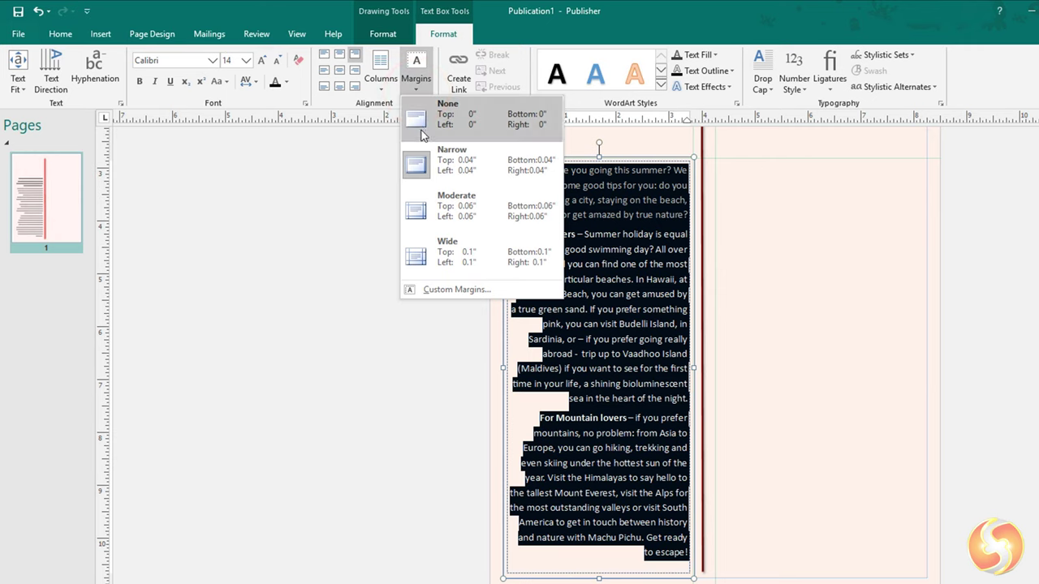
left_click(432, 213)
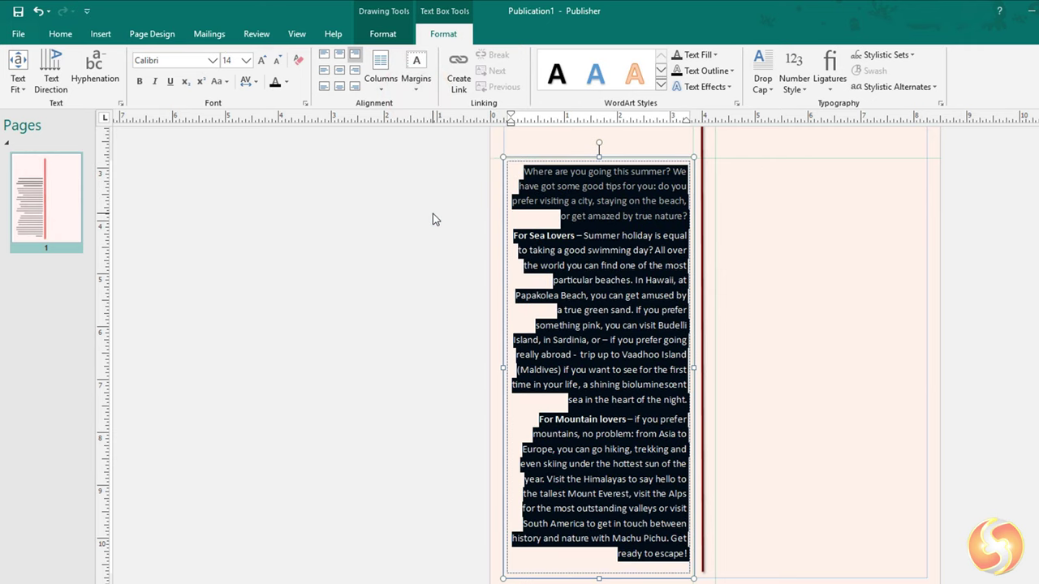
Apply a large plain drop cap to the first letter of the opening paragraph
left_click(762, 73)
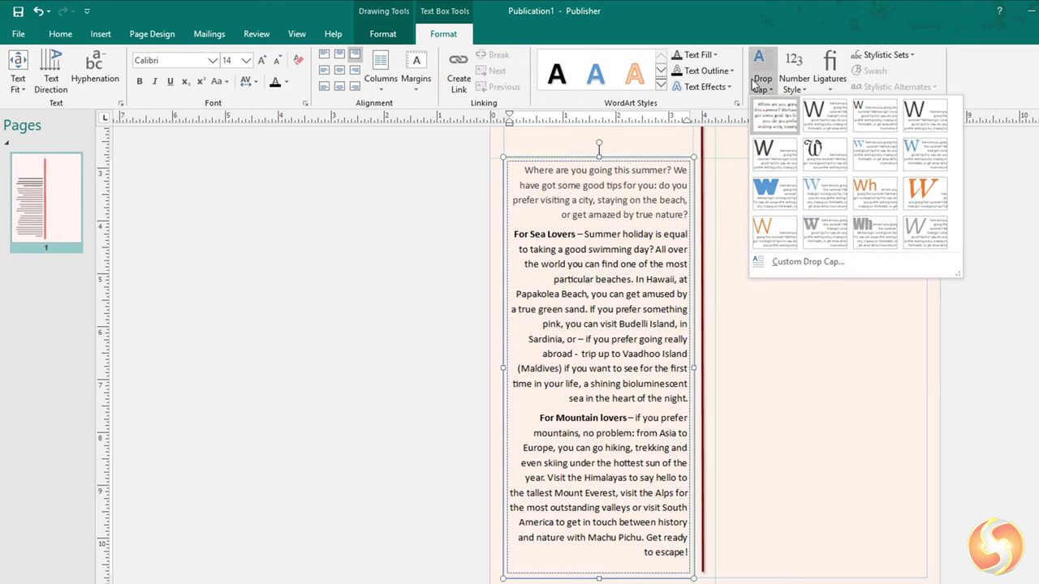
left_click(819, 127)
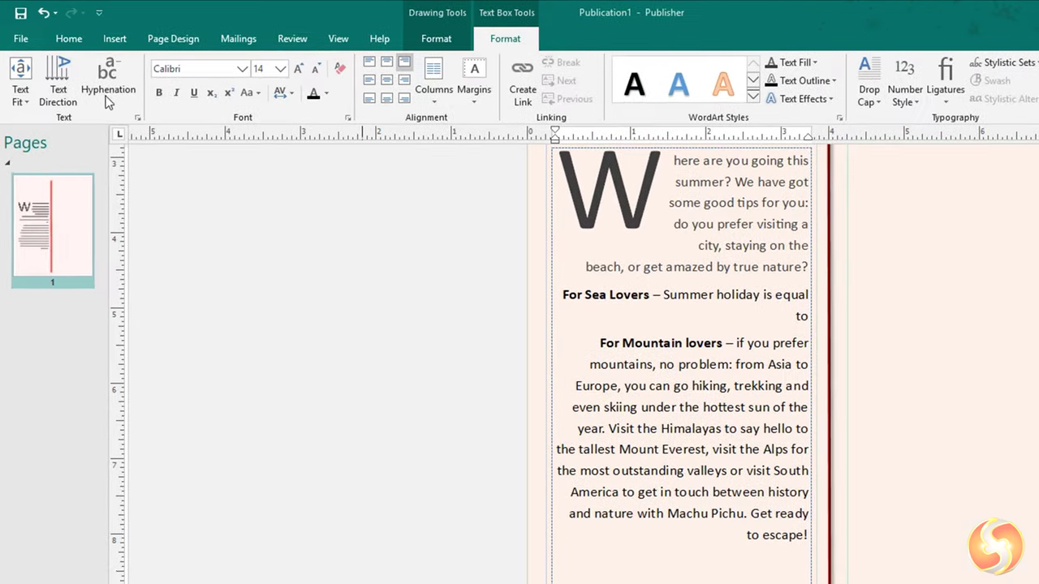
Complete the "For Sea Lovers" paragraph so that it ends with "sea in the heart of the night."
left_click(69, 39)
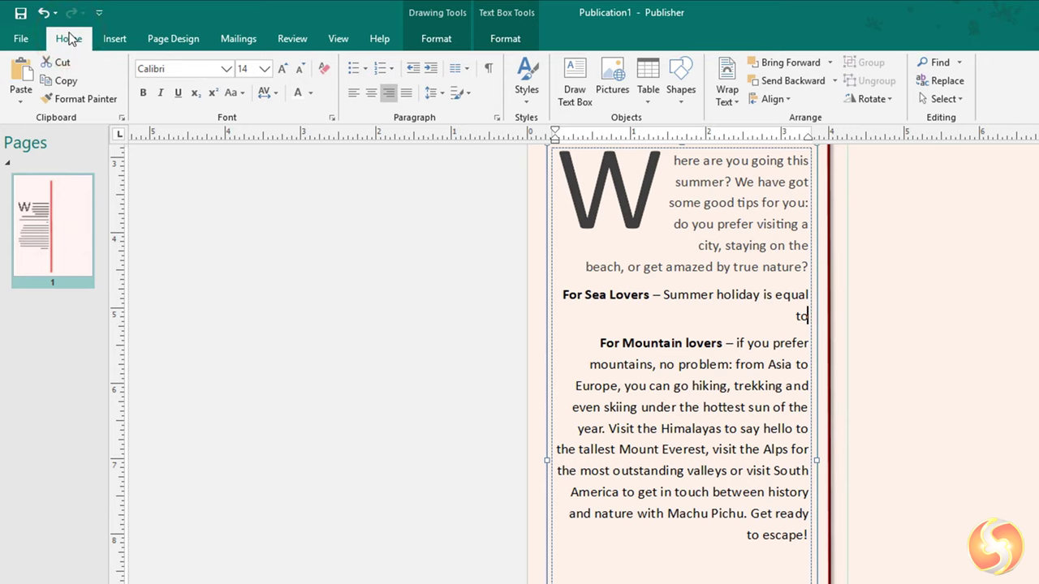
left_click(497, 119)
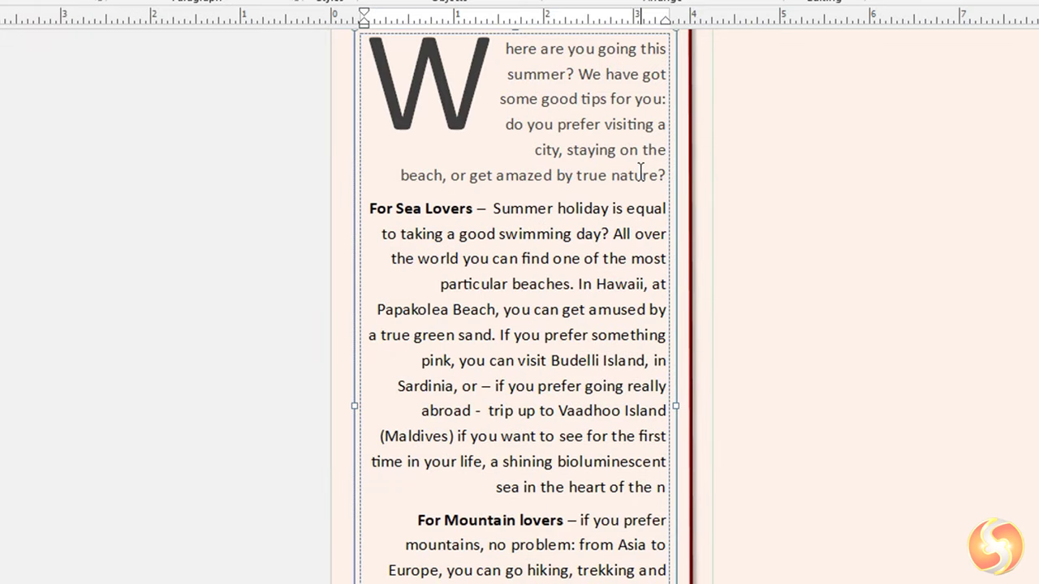
type("ight")
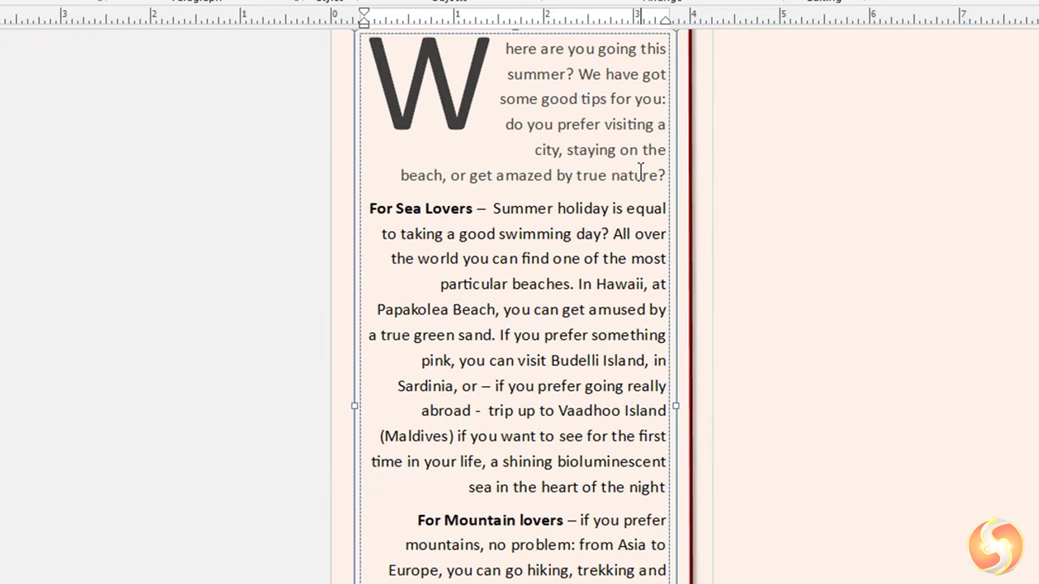
type(".")
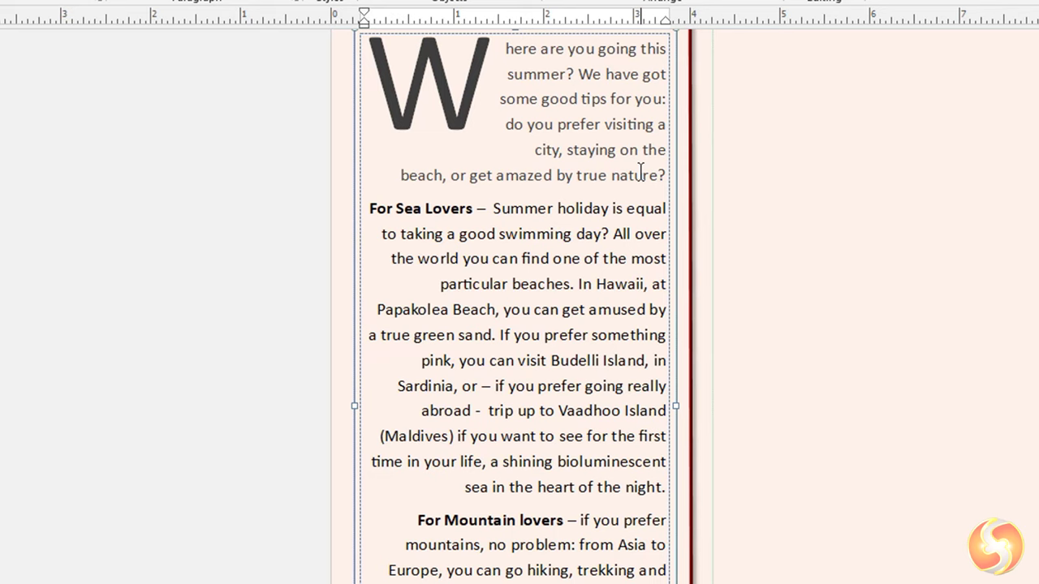
key("Return")
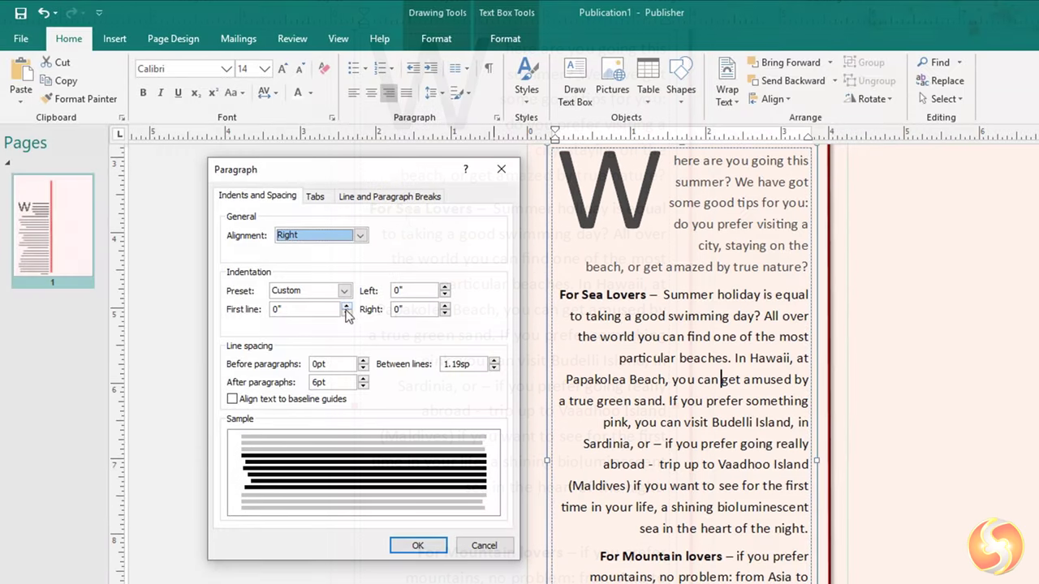
Try a larger first-line indent on the "For Sea Lovers" paragraph
left_click(347, 305)
left_click(347, 305)
left_click(347, 305)
left_click(347, 305)
left_click(414, 545)
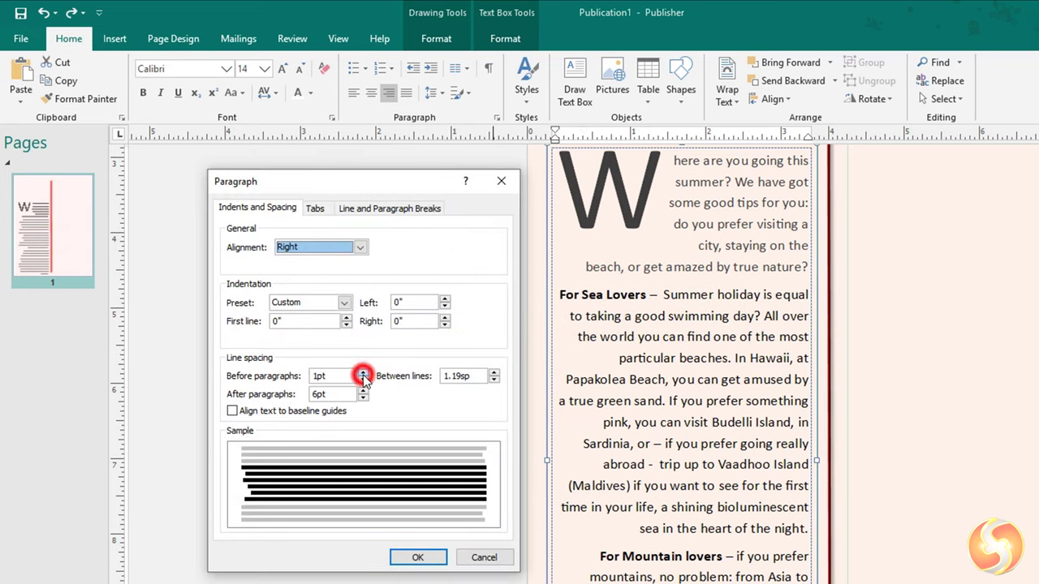
Try adding more spacing before the "For Sea Lovers" paragraph
left_click(363, 373)
left_click(363, 372)
left_click(363, 373)
left_click(409, 558)
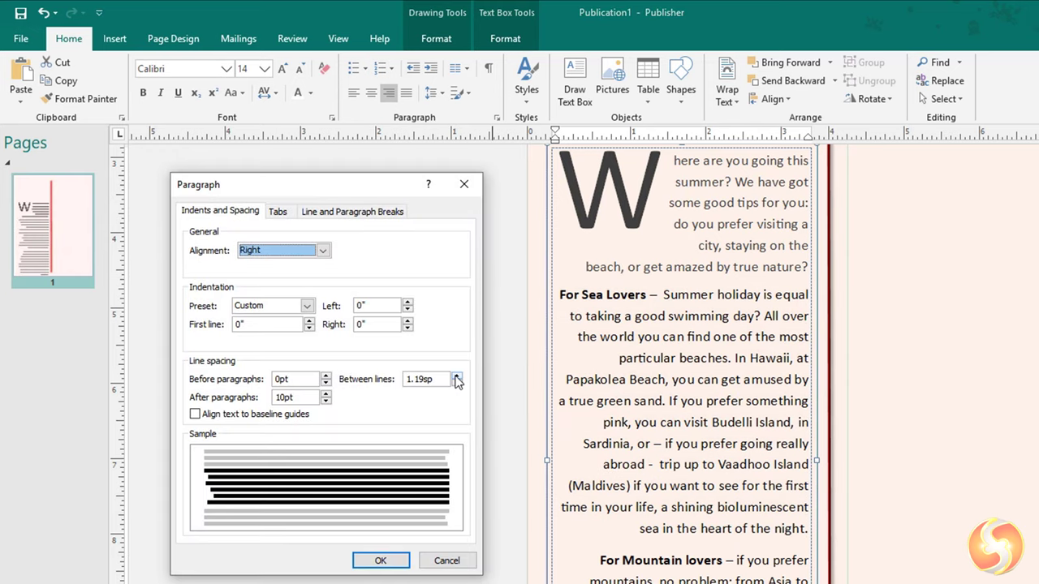
Try a between-lines spacing of 1.69sp on the "For Sea Lovers" paragraph
left_click(457, 379)
left_click(457, 378)
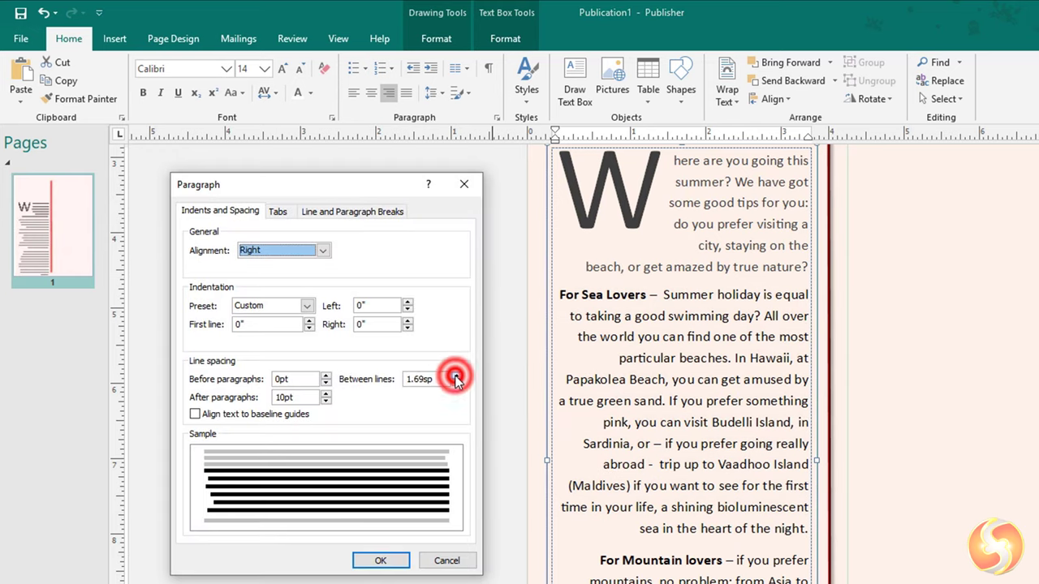
left_click(395, 560)
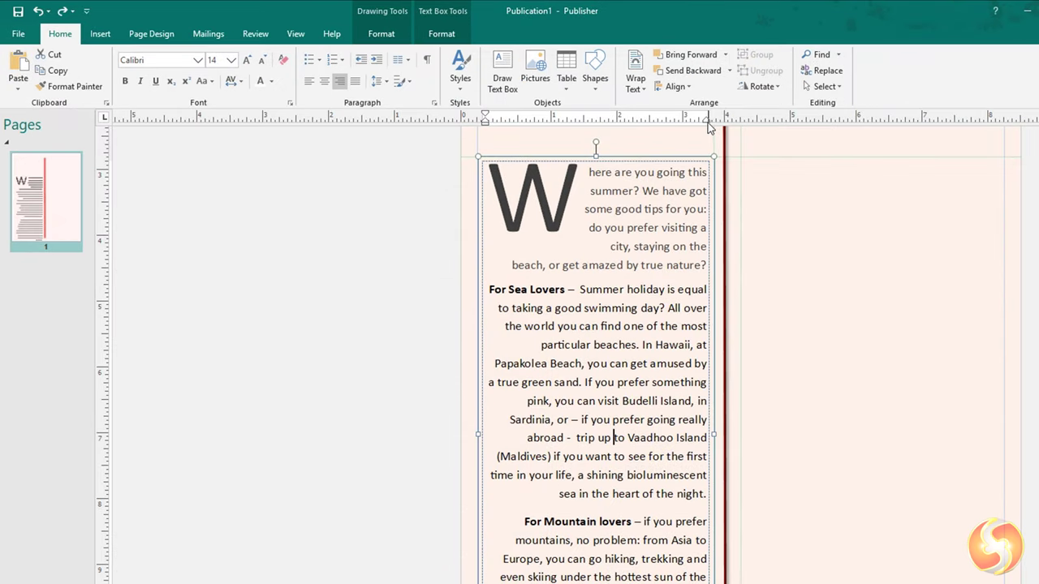
Try shifting the "For Sea Lovers" paragraph's indents with the ruler markers, moving the left indent to about 0.9", and undo it
mouse_move(698, 122)
left_mouse_down()
mouse_move(669, 122)
mouse_move(713, 123)
left_mouse_up()
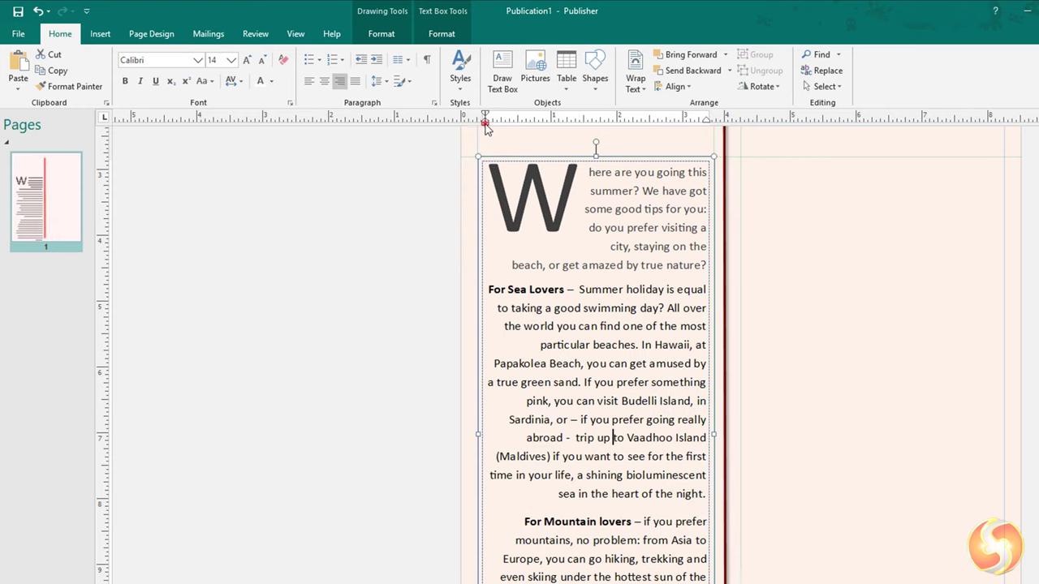
left_click_drag(484, 123, 543, 126)
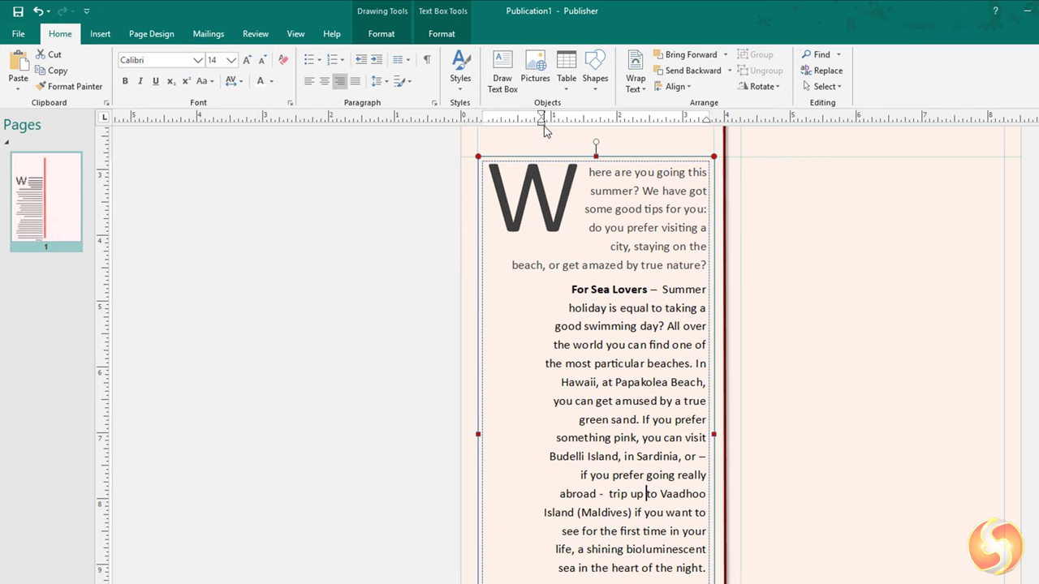
scroll(550, 187, "down", 2)
scroll(550, 187, "down", 1)
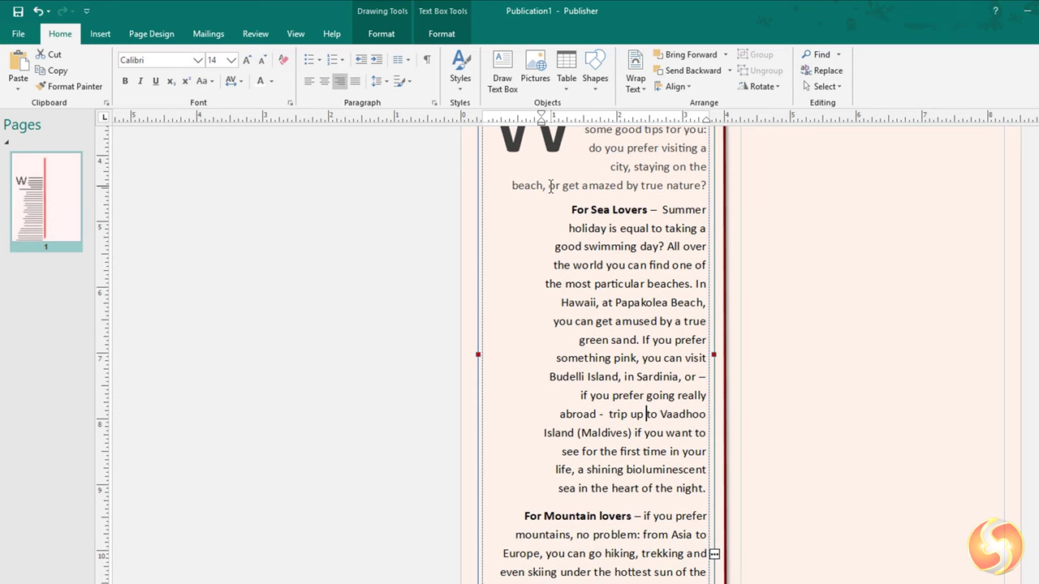
key("ctrl+z")
mouse_move(485, 121)
left_mouse_down()
mouse_move(591, 123)
mouse_move(482, 118)
left_mouse_up()
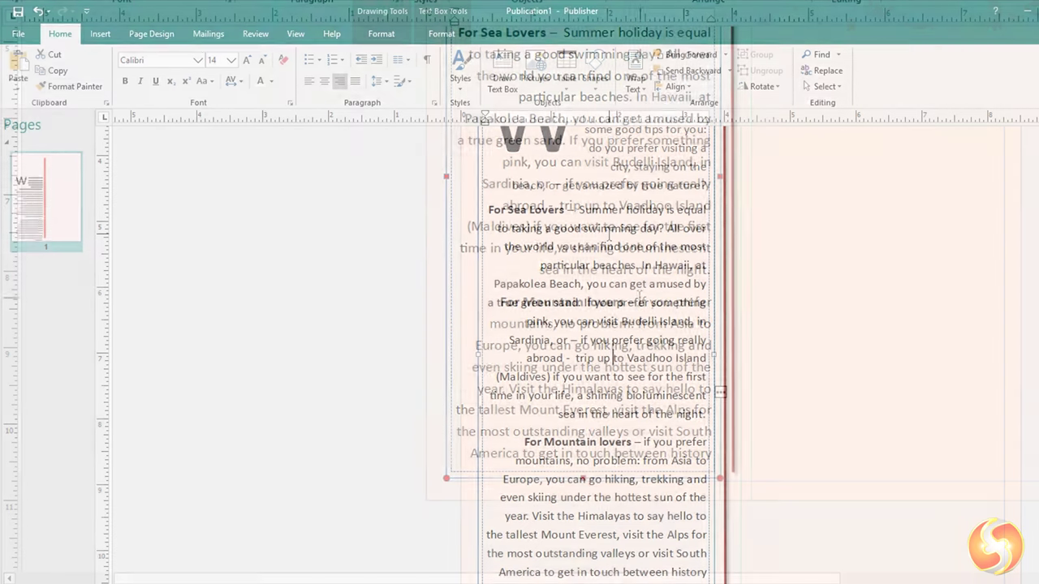
Highlight the last two lines of the overflowing text box and try stretching the box down past the page's lower edge
left_click(599, 557)
left_click_drag(526, 553, 591, 556)
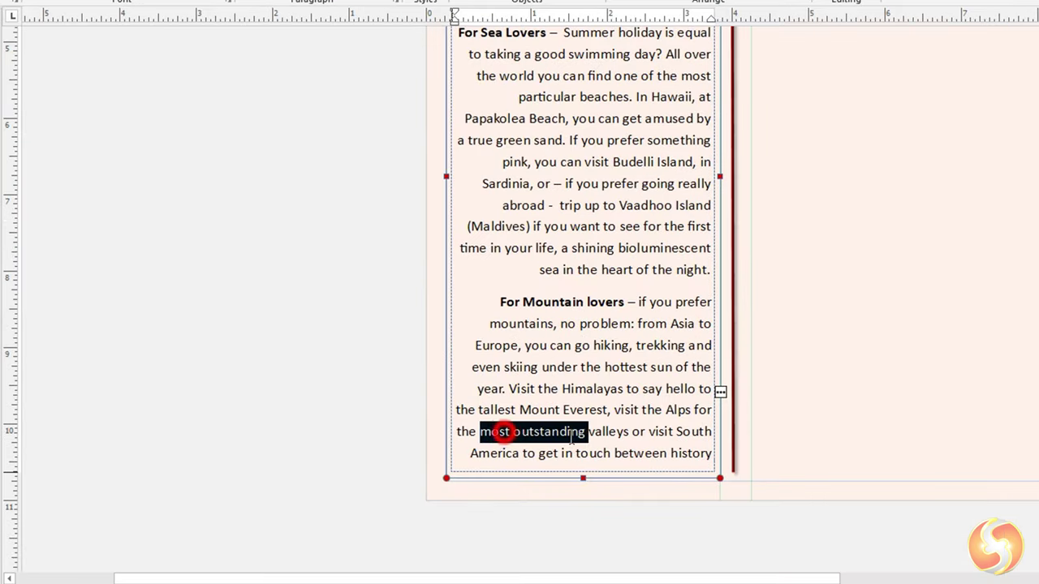
left_click_drag(574, 436, 619, 456)
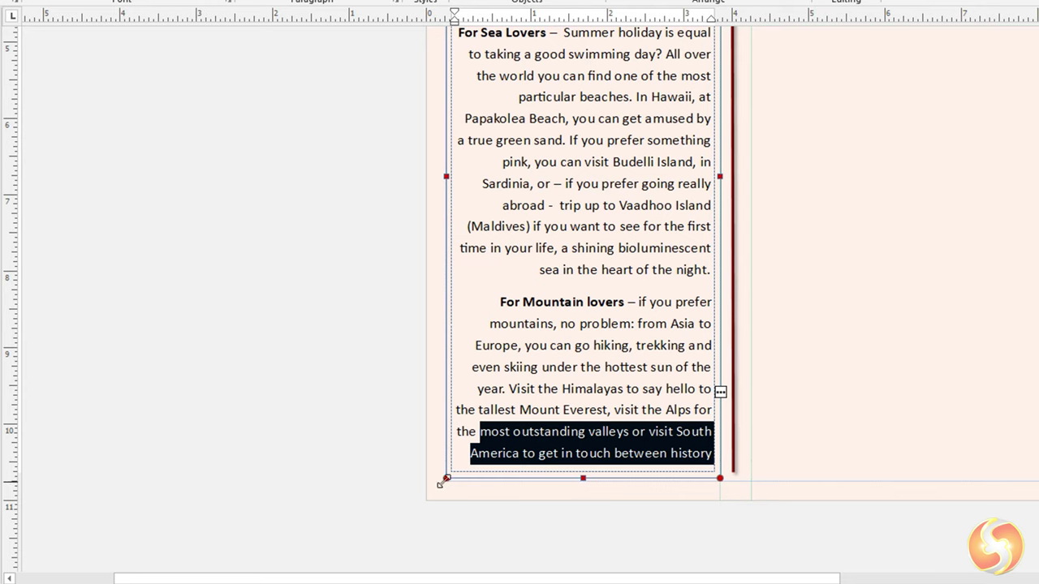
scroll(696, 480, "down", 1)
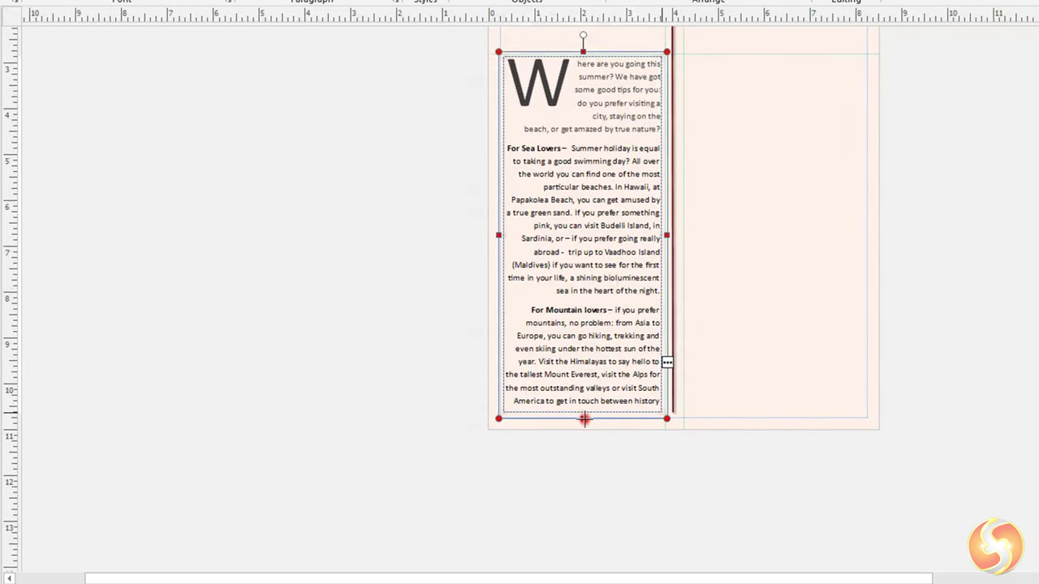
left_click_drag(583, 413, 581, 553)
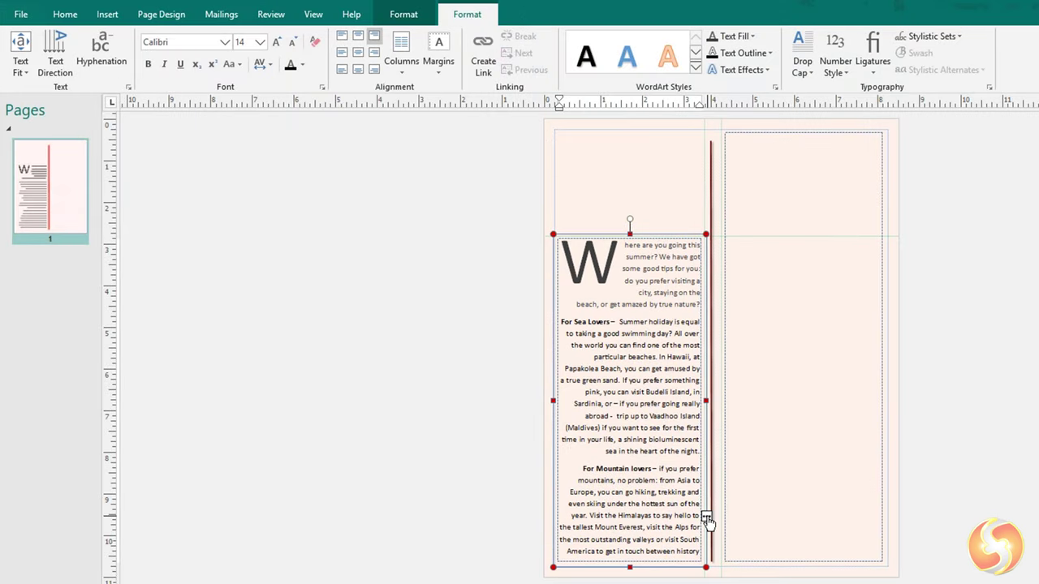
Link the holiday text box's overflow text to the empty text box on the other side of the vertical line
left_click(707, 517)
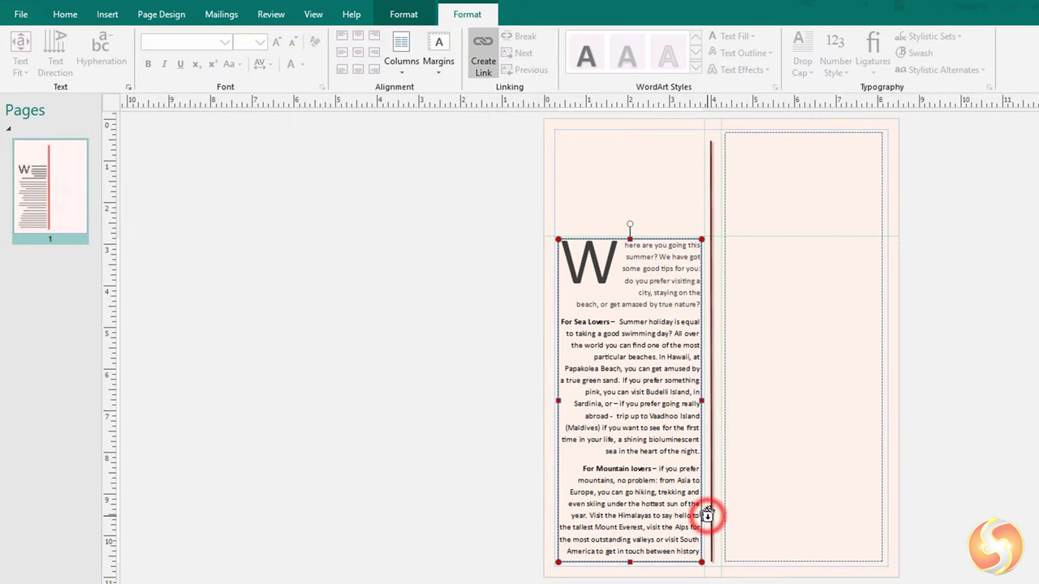
left_click(774, 193)
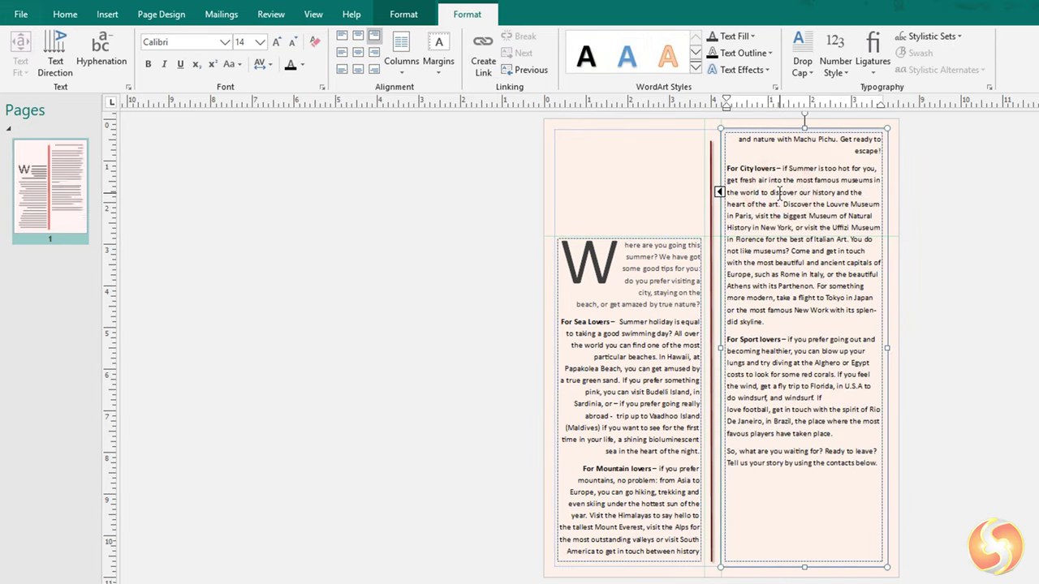
Undo the text box link and pour the overflow text into a new text box enlarged to fill the column beyond the vertical line
key("ctrl+z")
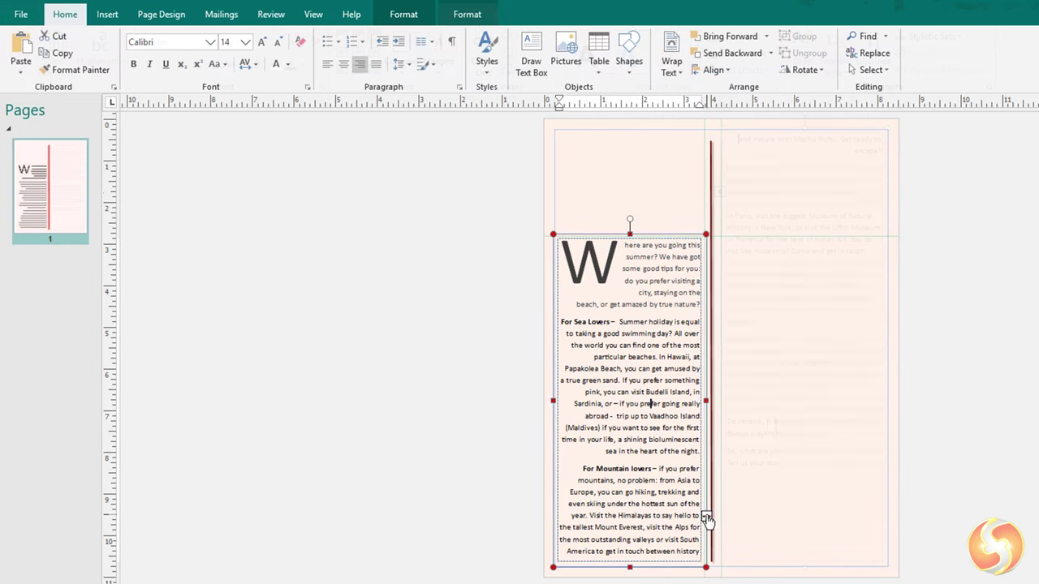
left_click(707, 517)
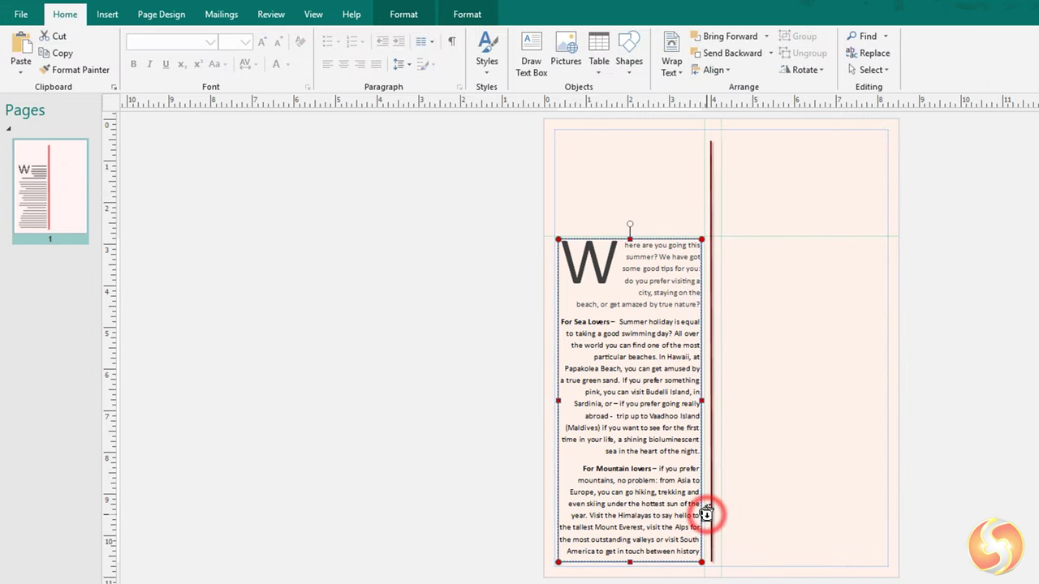
left_click(786, 176)
left_click_drag(815, 183, 750, 154)
left_click_drag(816, 278, 885, 566)
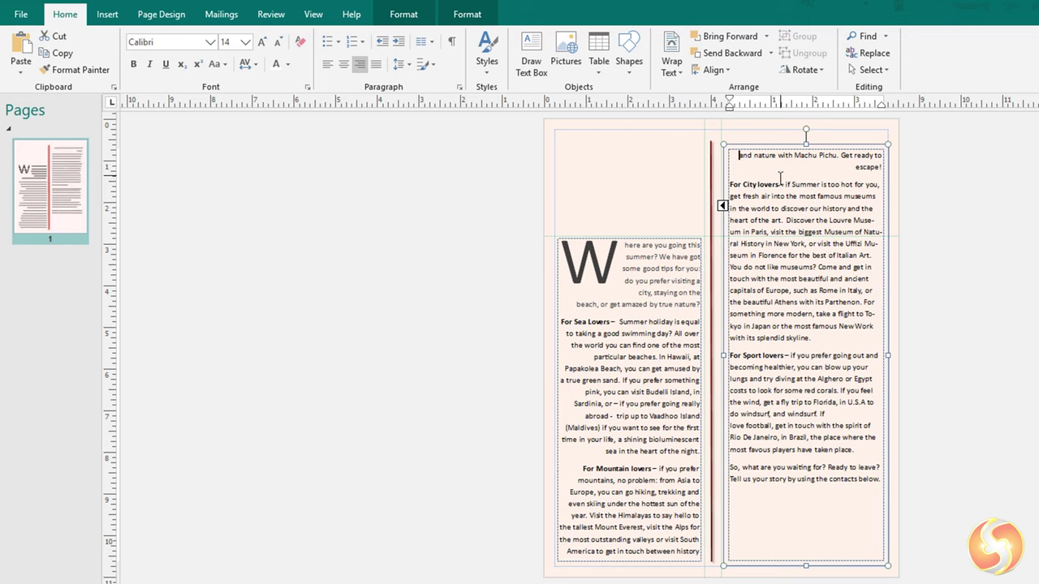
Move back and forth through the linked text boxes up to the continuation on page 2, and undo that continuation
left_click(686, 409)
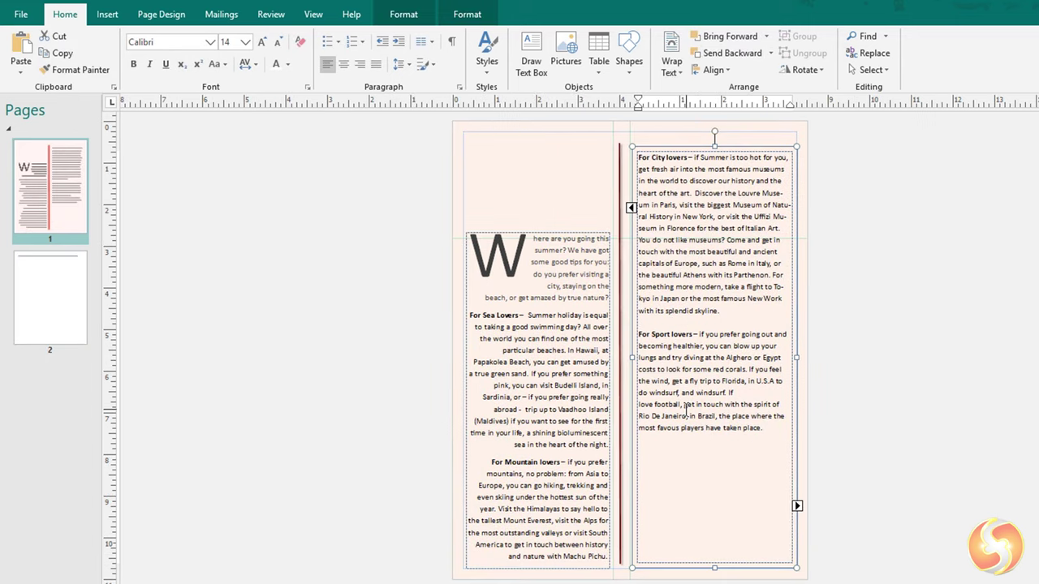
left_click(629, 204)
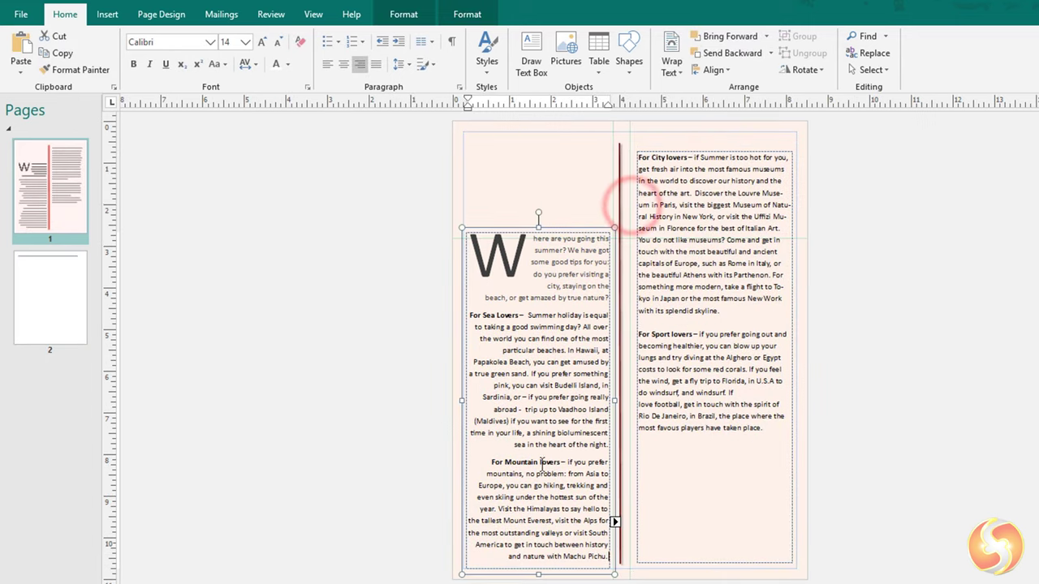
left_click(611, 524)
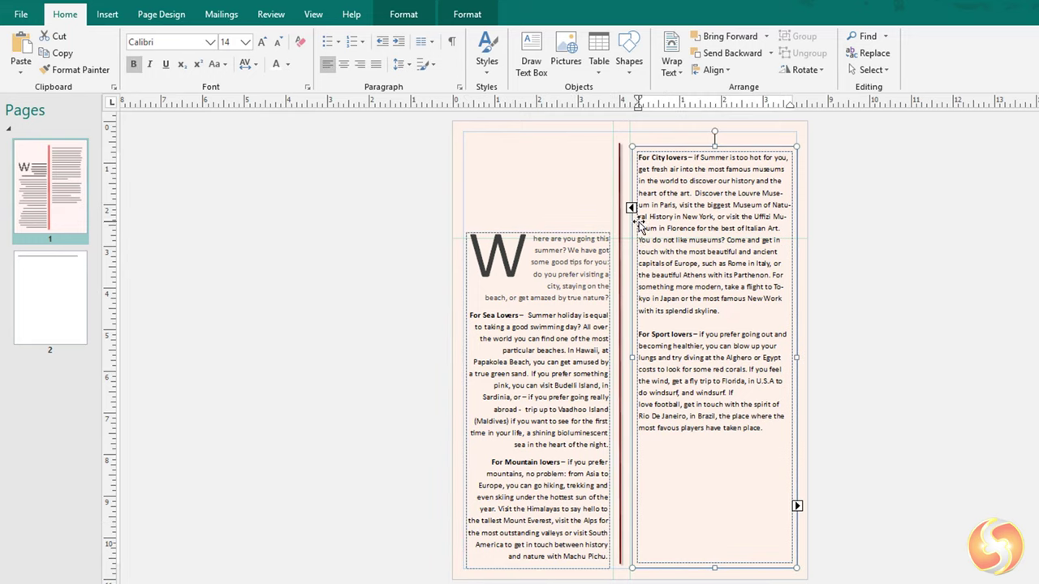
left_click(797, 506)
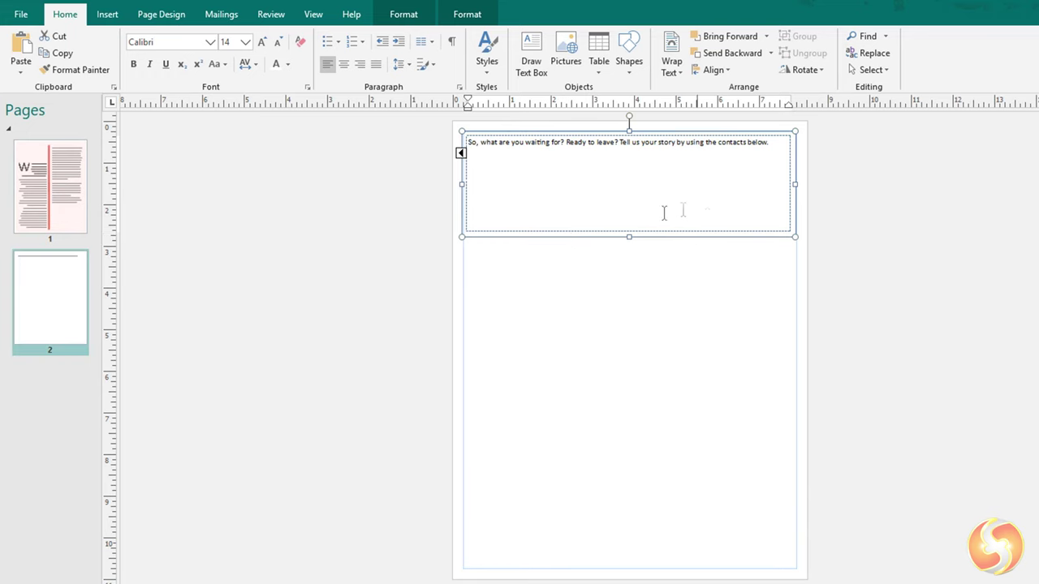
key("ctrl+z")
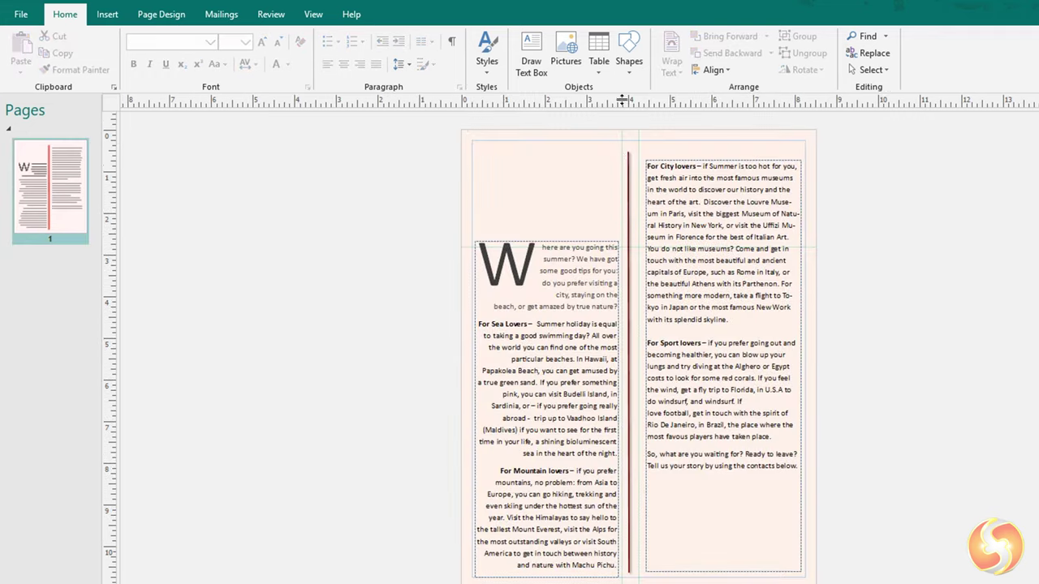
Insert a 4-column, 3-row table under the closing text with headings Form, Contact and Active Hours and a Telephone row with its number and 9am-6pm
left_click(599, 61)
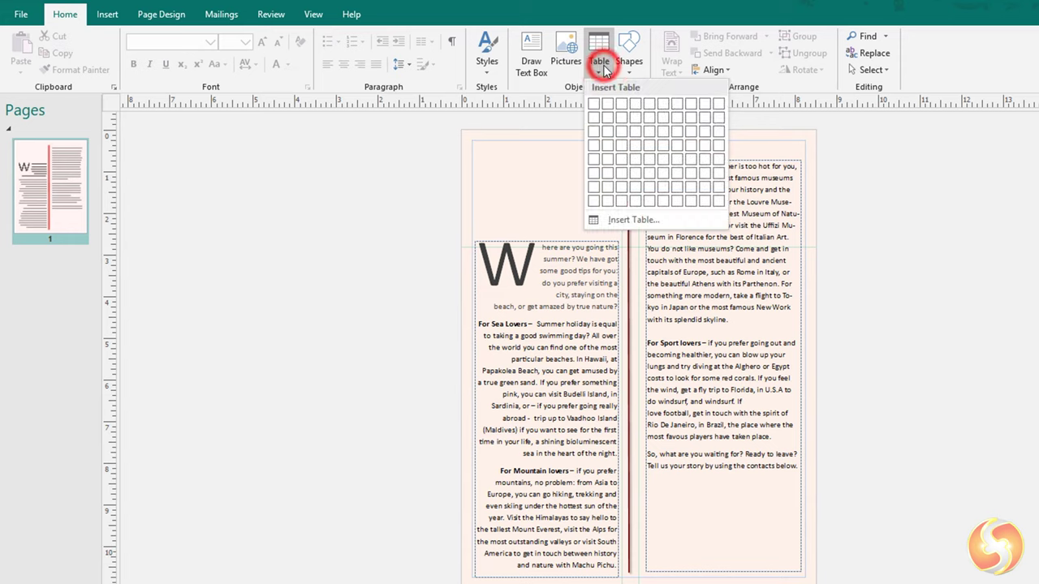
left_click(637, 135)
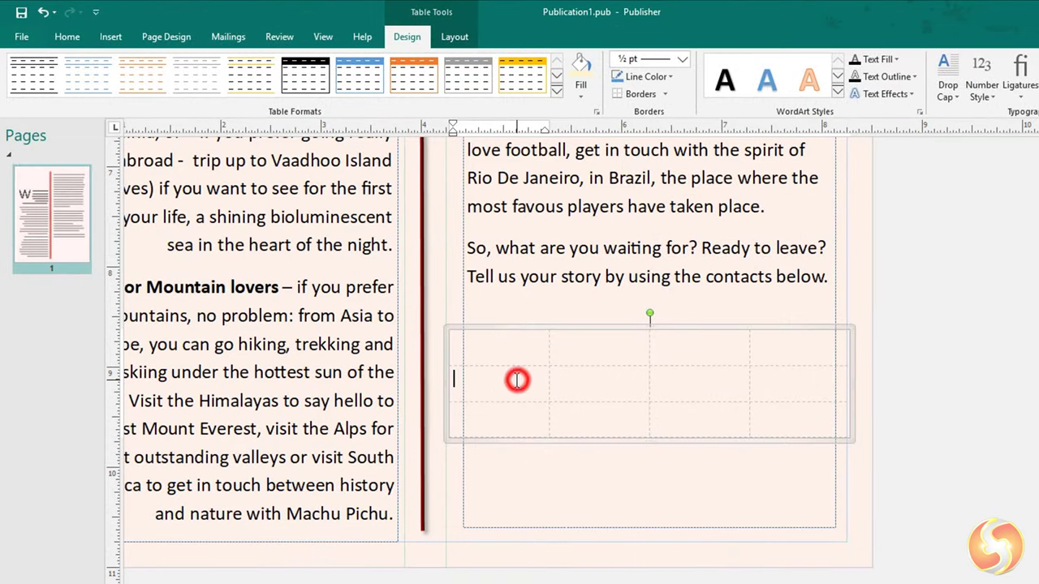
type("Form")
left_click(606, 380)
type("Contact")
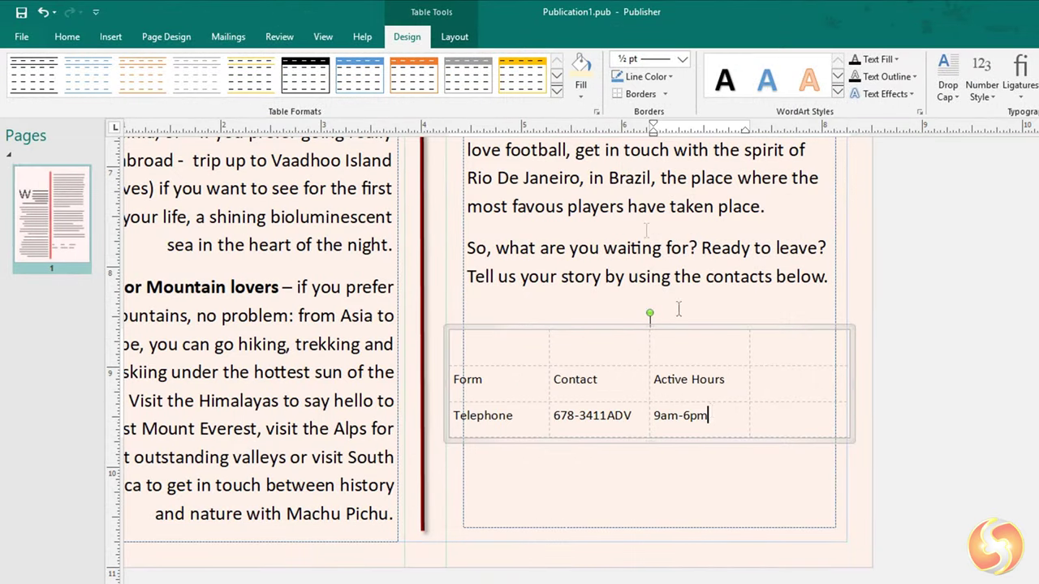
Give the table the blue format, colour the Form, Contact and Active Hours headings dark blue, and title it "Our Contacts"
left_click(360, 74)
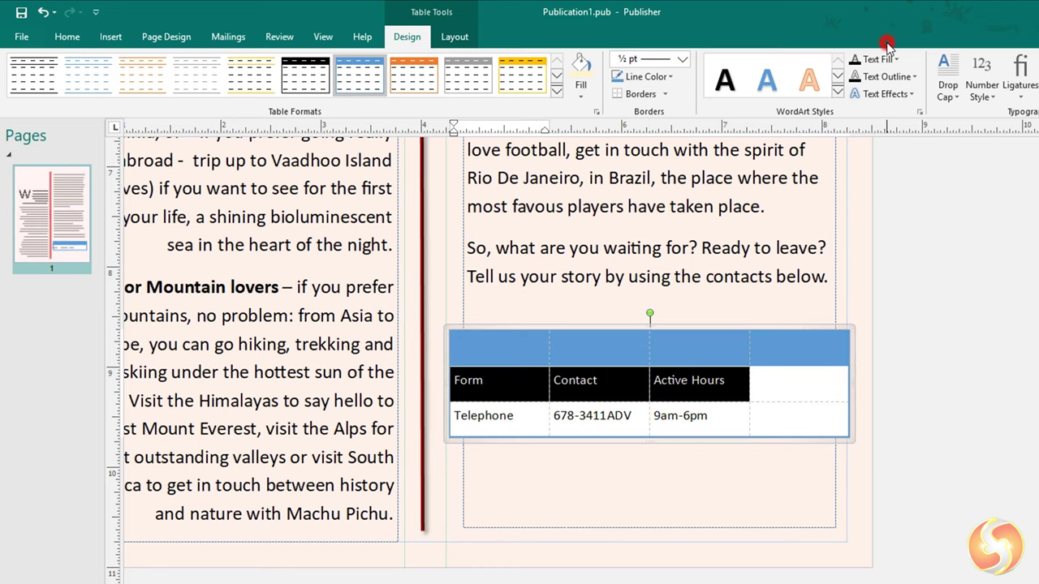
left_click(879, 58)
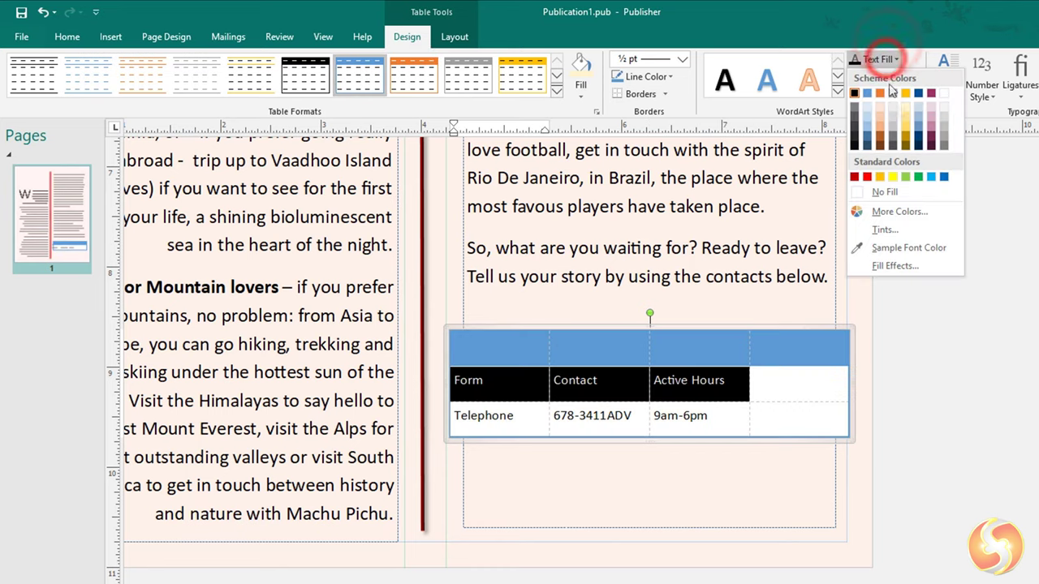
left_click(868, 147)
left_click(706, 385)
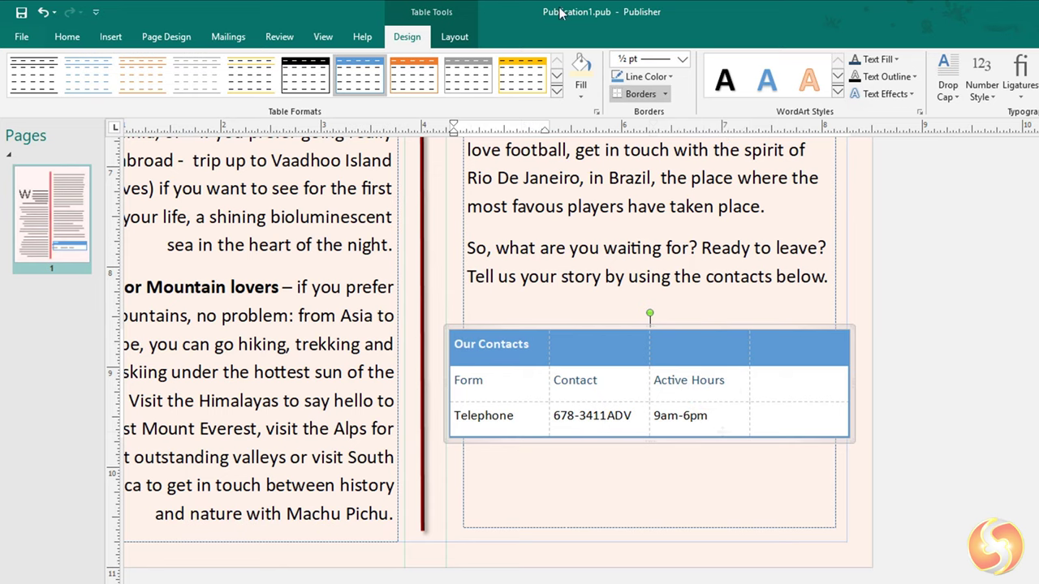
Delete the empty last column of the contacts table
left_click(454, 36)
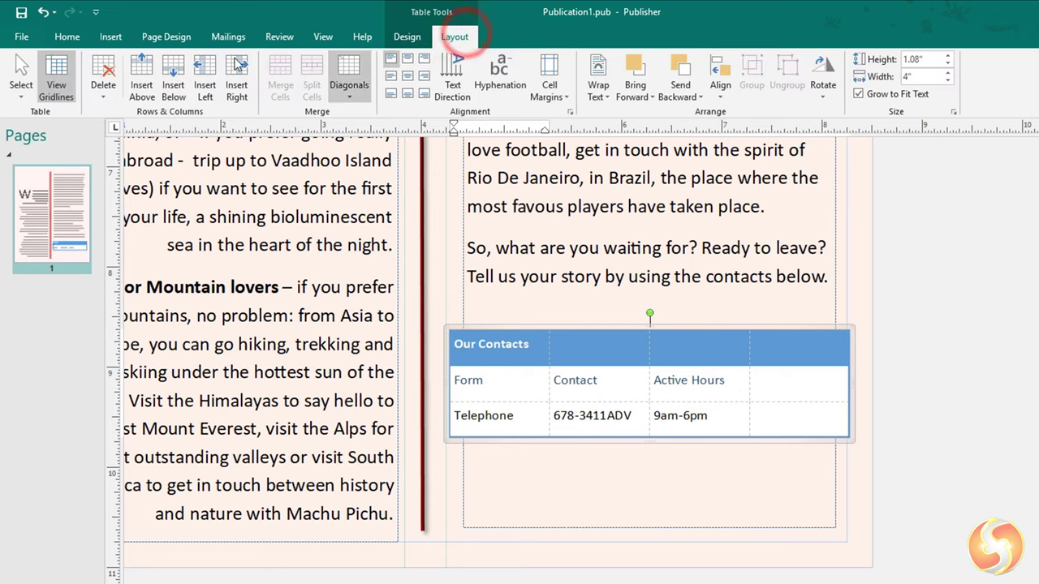
left_click_drag(795, 344, 796, 417)
left_click(103, 90)
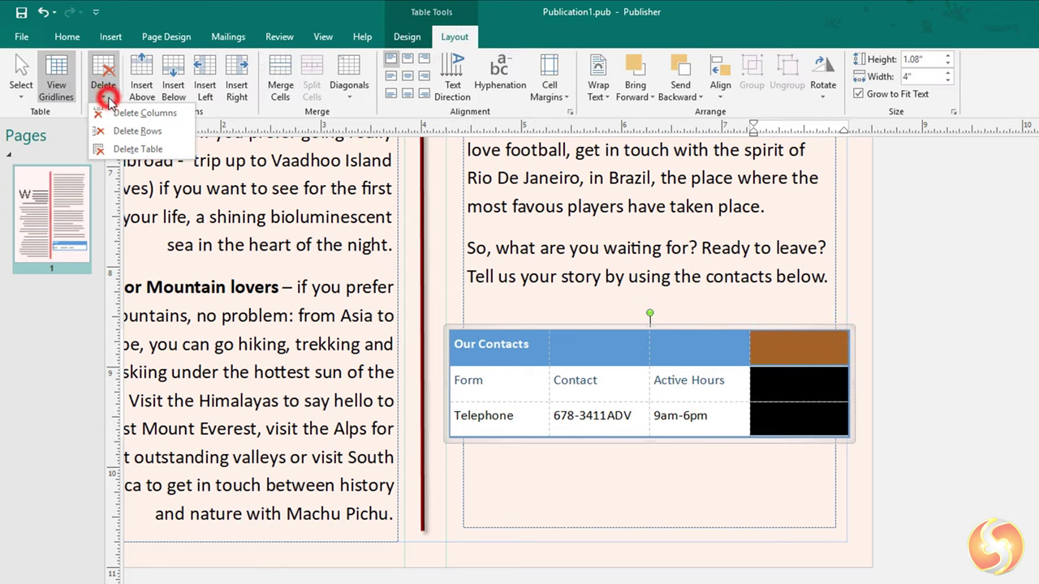
left_click(120, 113)
Merge the cells of the table's first row and centre the "Our Contacts" title in it
left_click_drag(483, 339, 700, 346)
left_click(280, 81)
left_click(410, 77)
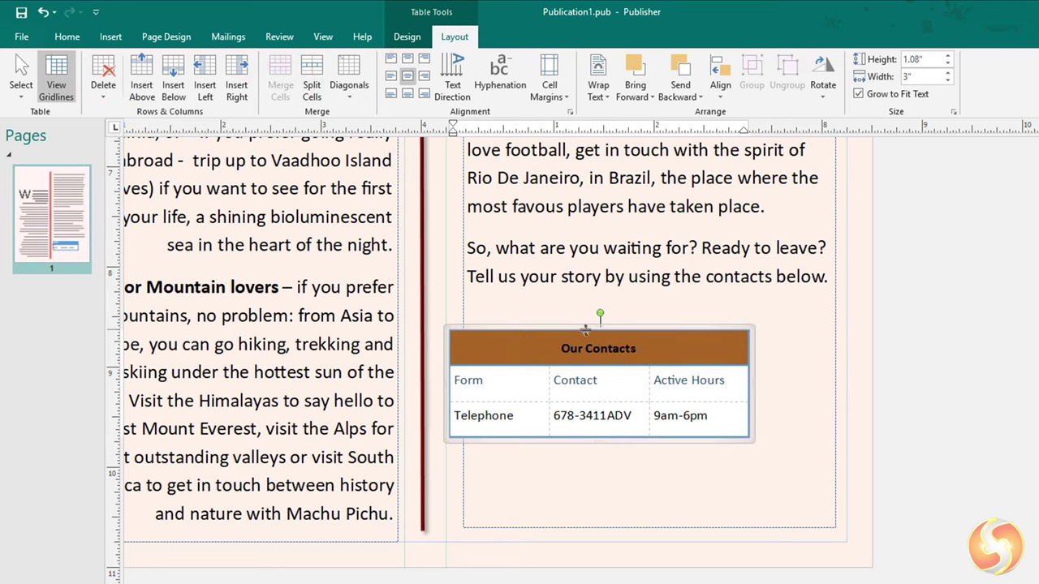
left_click(582, 378)
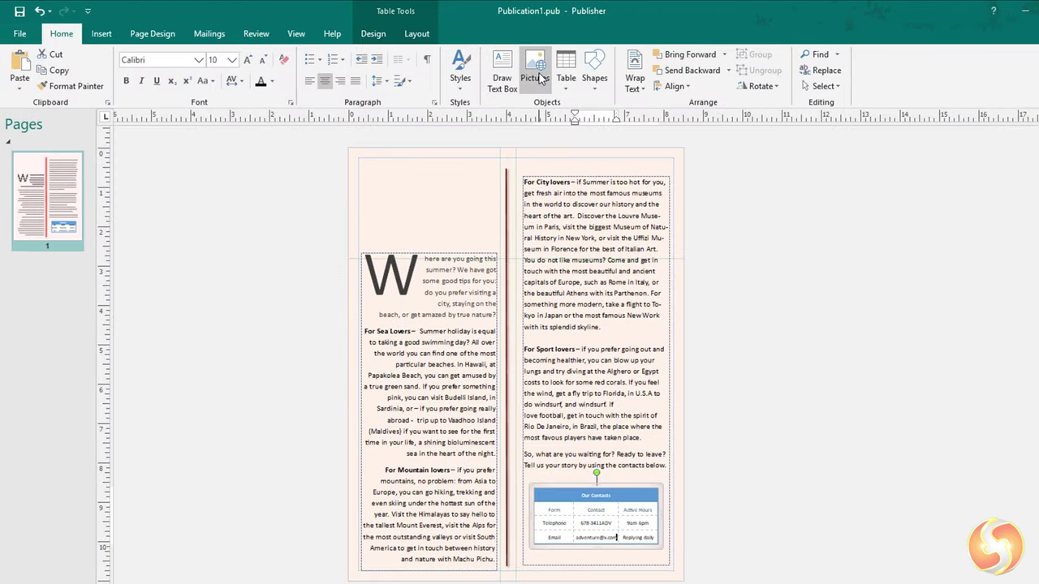
Insert the picture Skyline_ByUnsplash.jpg from the Samples folder into the City lovers column
left_click(538, 77)
left_click(574, 244)
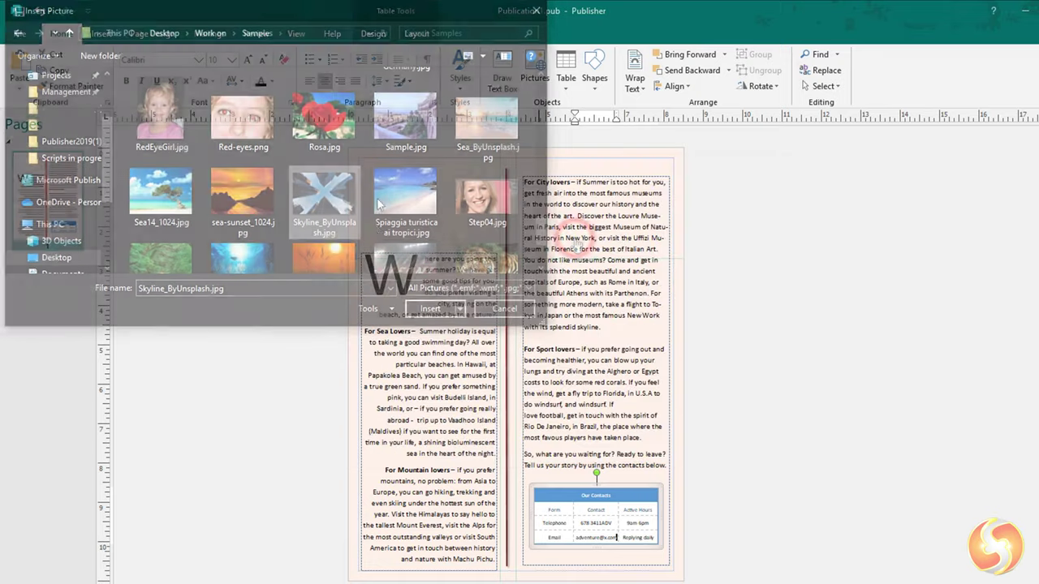
left_click(431, 308)
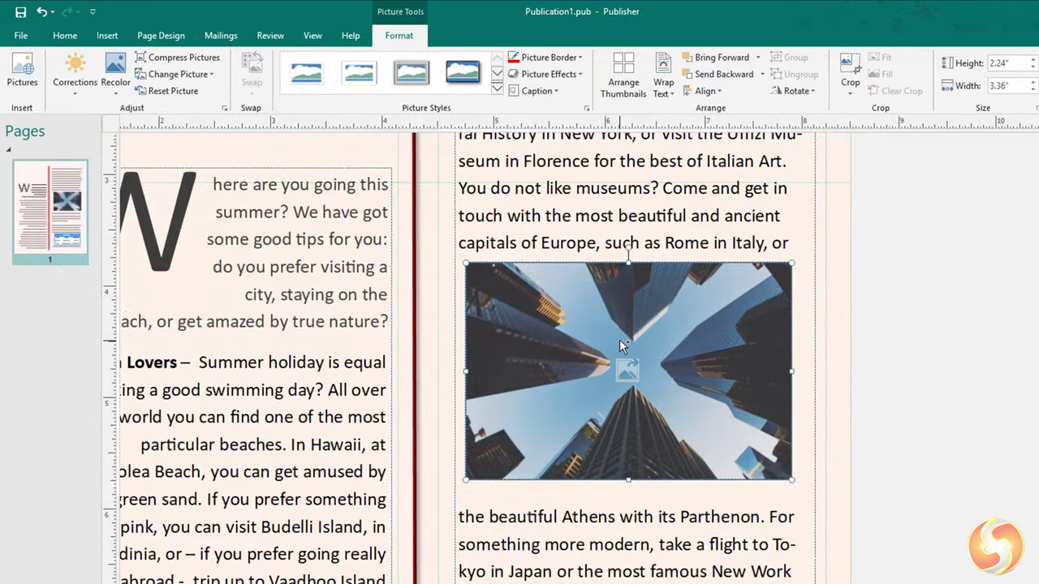
Apply a brightness and contrast correction preset to the skyline picture
scroll(619, 345, "up", 1)
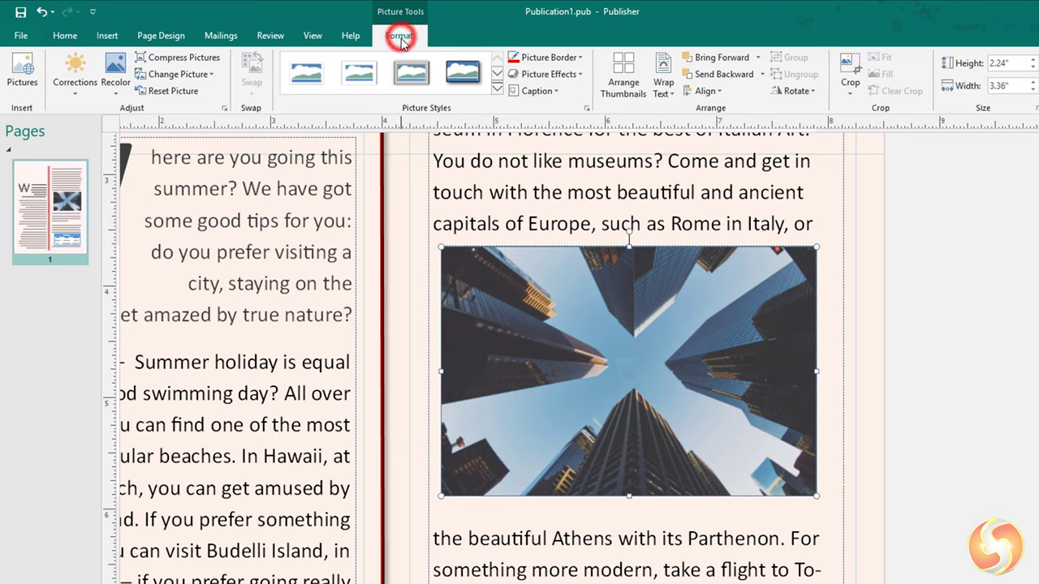
left_click(75, 75)
left_click(193, 235)
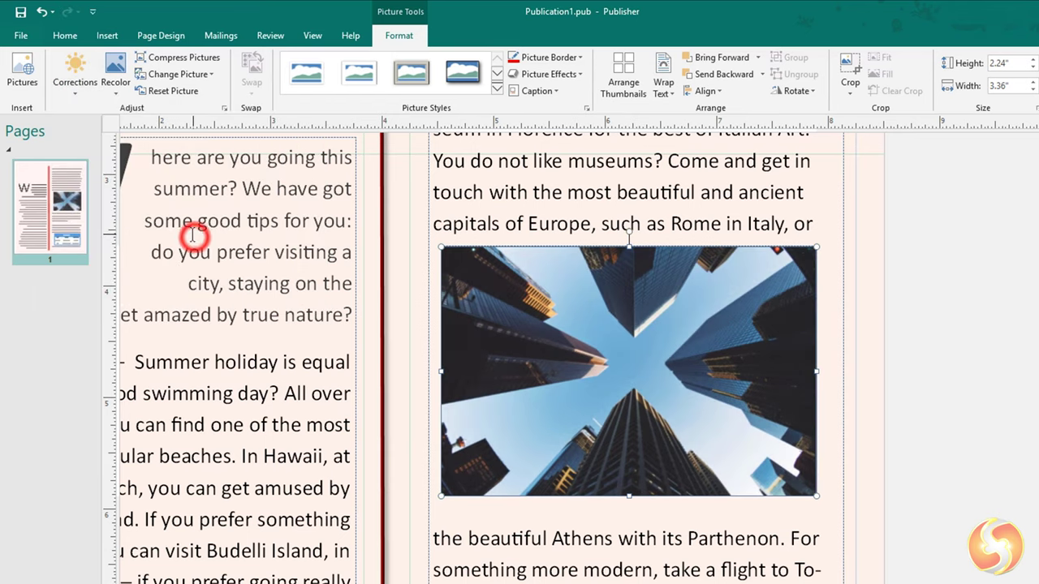
Try a red border around the skyline picture
left_click(560, 57)
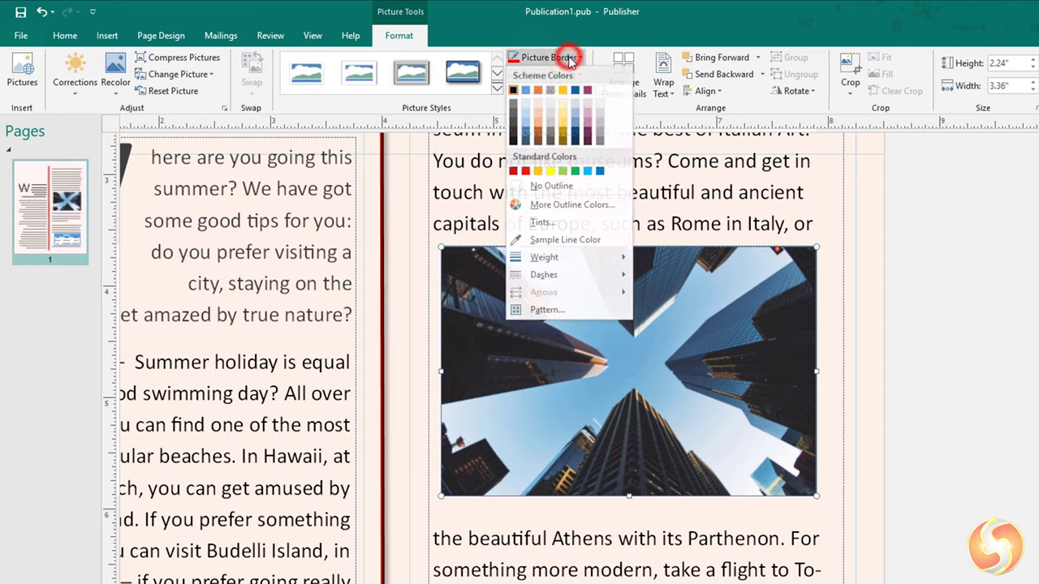
left_click(528, 171)
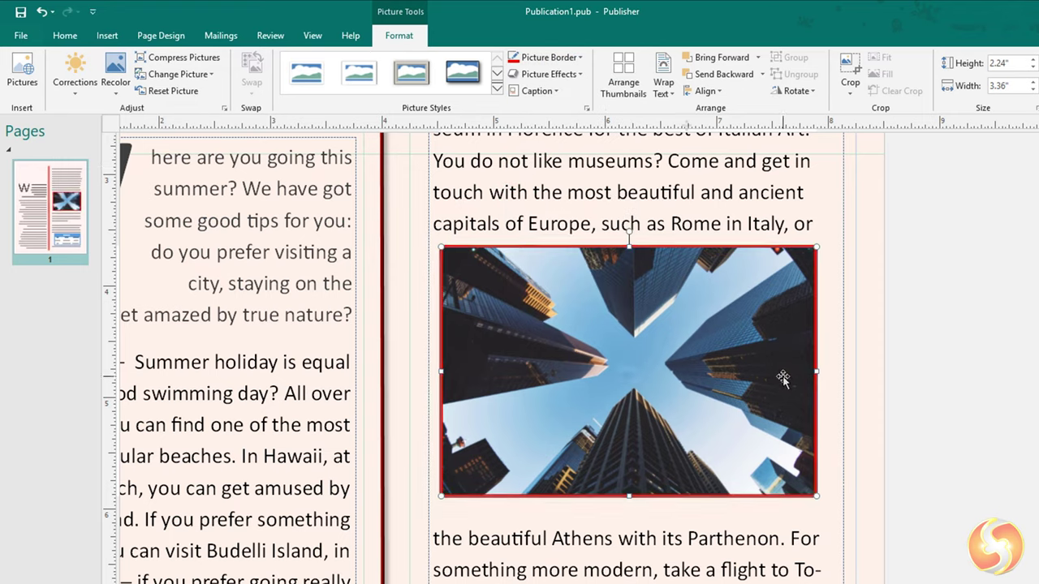
Add a formatted caption on an orange band beneath the skyline picture, reading "Skyline at U.S.A."
left_click(549, 91)
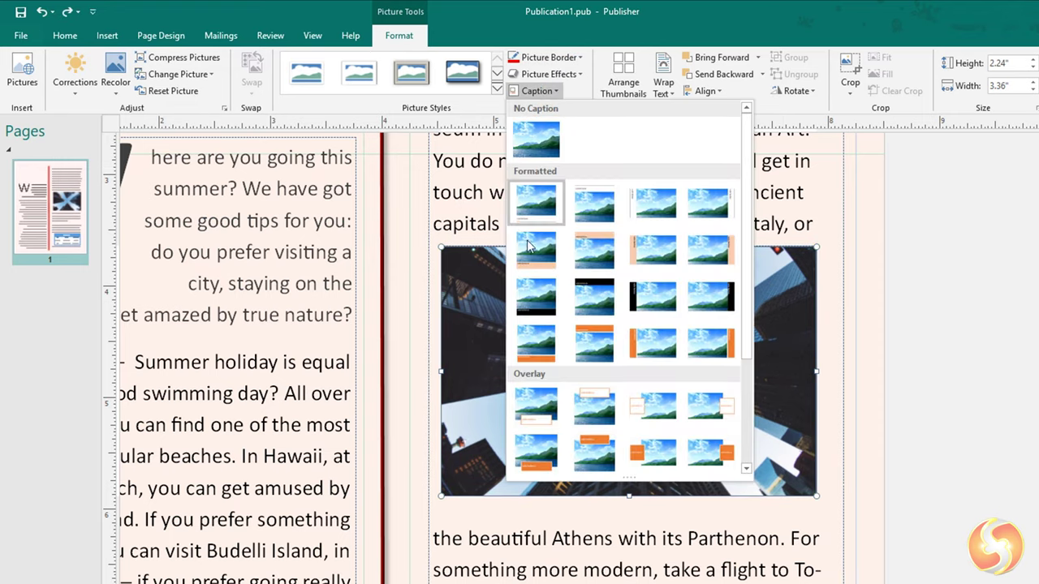
left_click(536, 252)
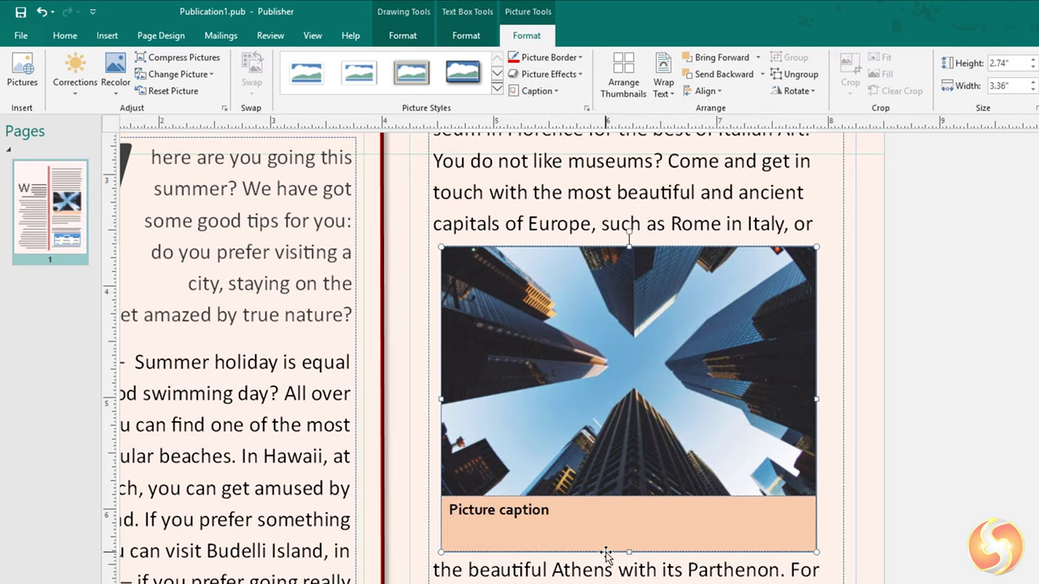
triple_click(546, 511)
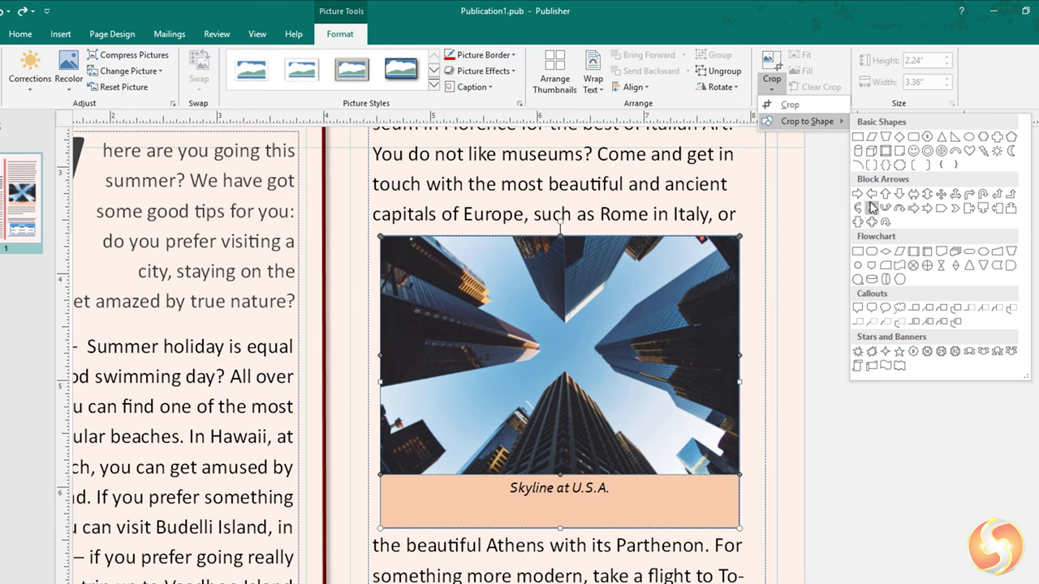
Try cropping the skyline picture to a block arrow shape
left_click(858, 196)
left_click(601, 555)
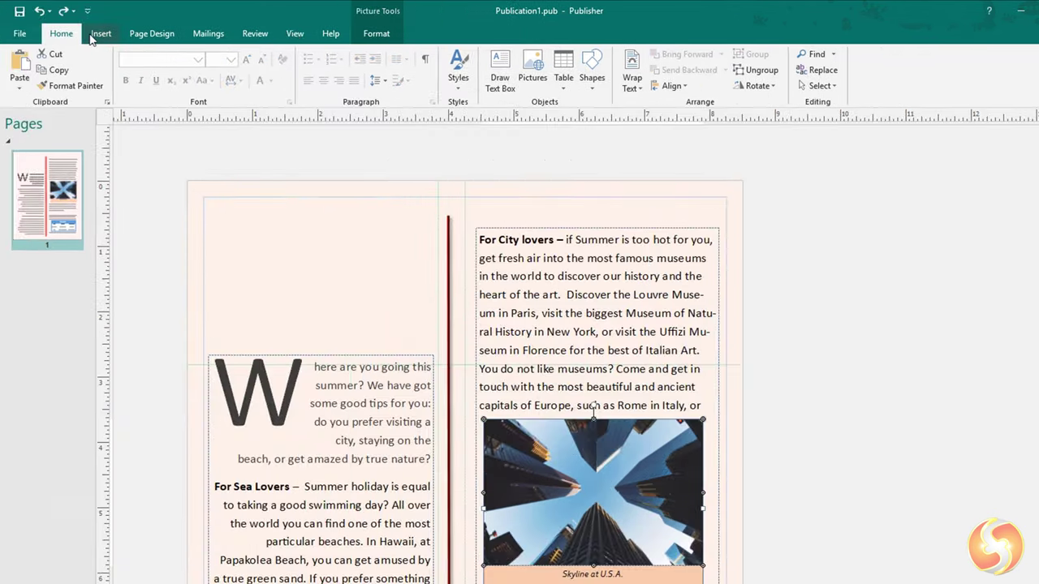
Insert a picture placeholder and fit it to the empty space above the drop-cap text column
left_click(95, 36)
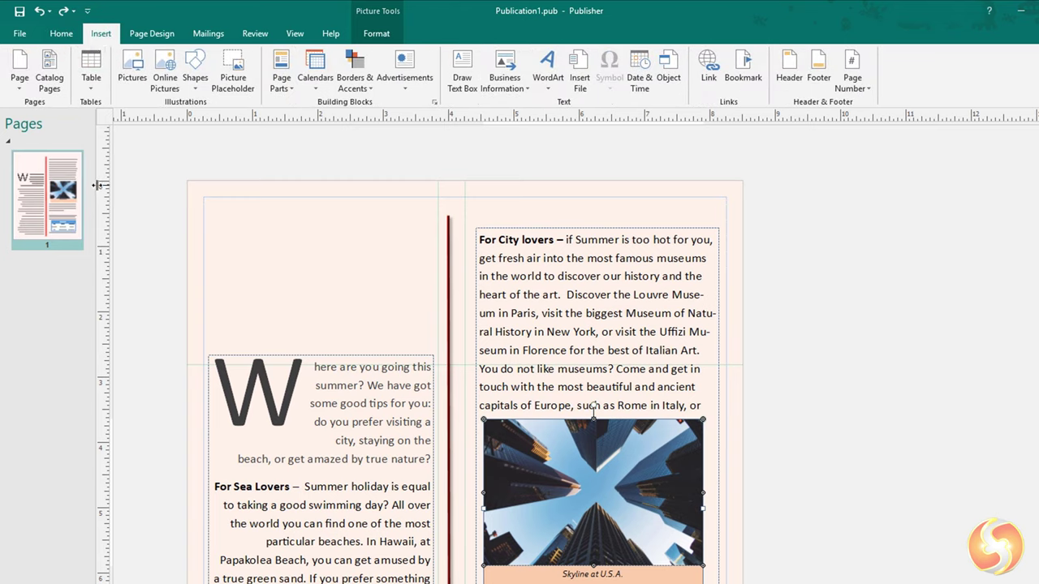
left_click(228, 78)
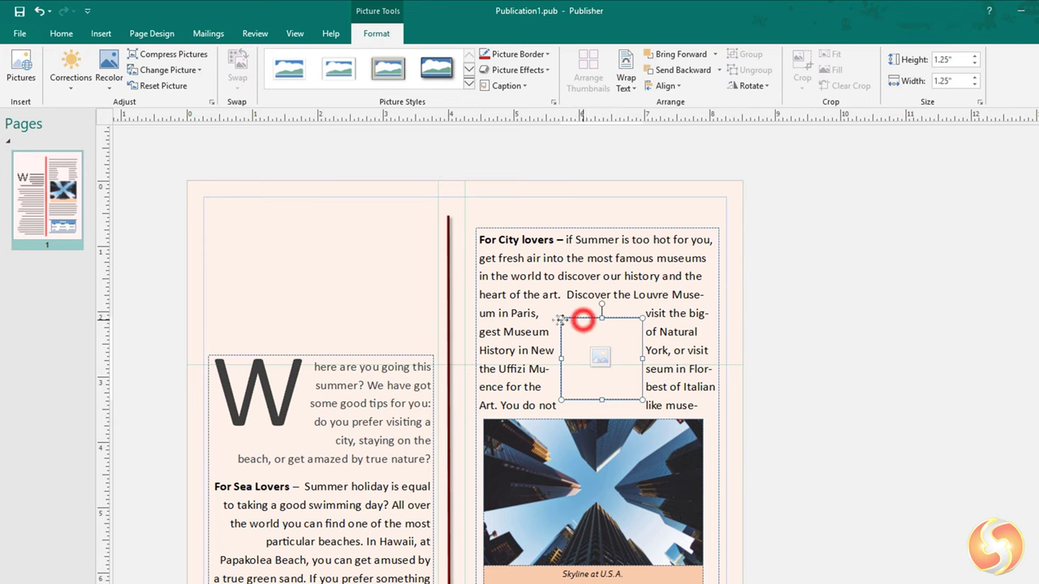
left_click_drag(583, 320, 230, 203)
left_click_drag(287, 287, 342, 352)
left_click_drag(425, 278, 431, 276)
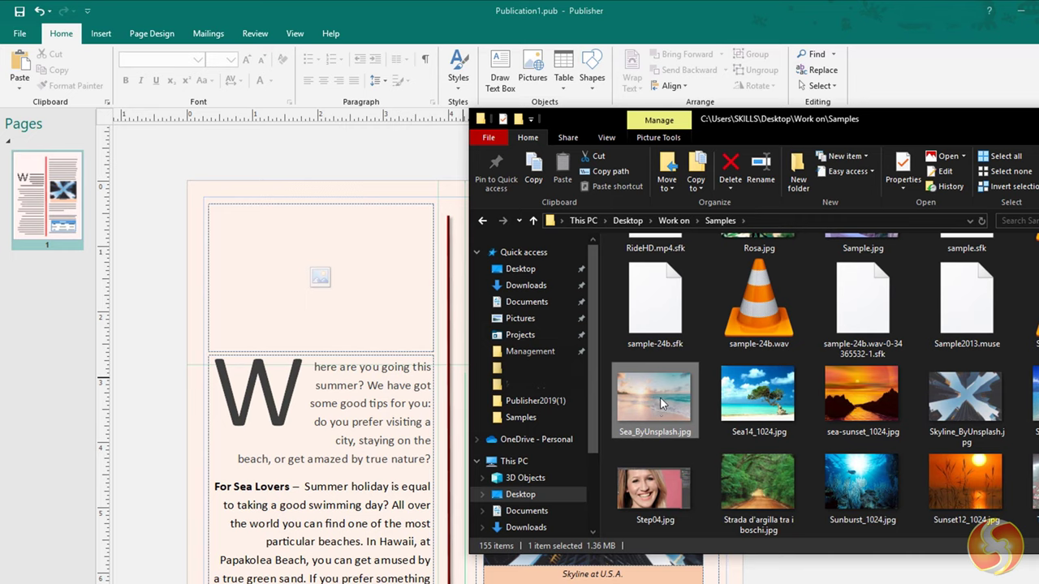
Fill the placeholder with Sea_ByUnsplash.jpg from File Explorer and try swapping it with the skyline picture
left_click_drag(660, 397, 303, 280)
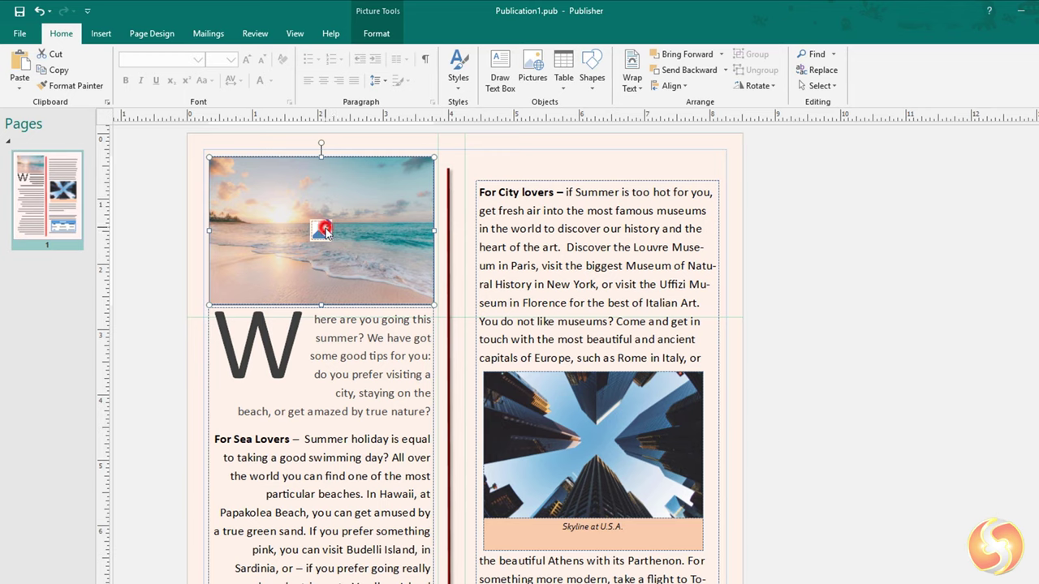
left_click_drag(323, 231, 607, 456)
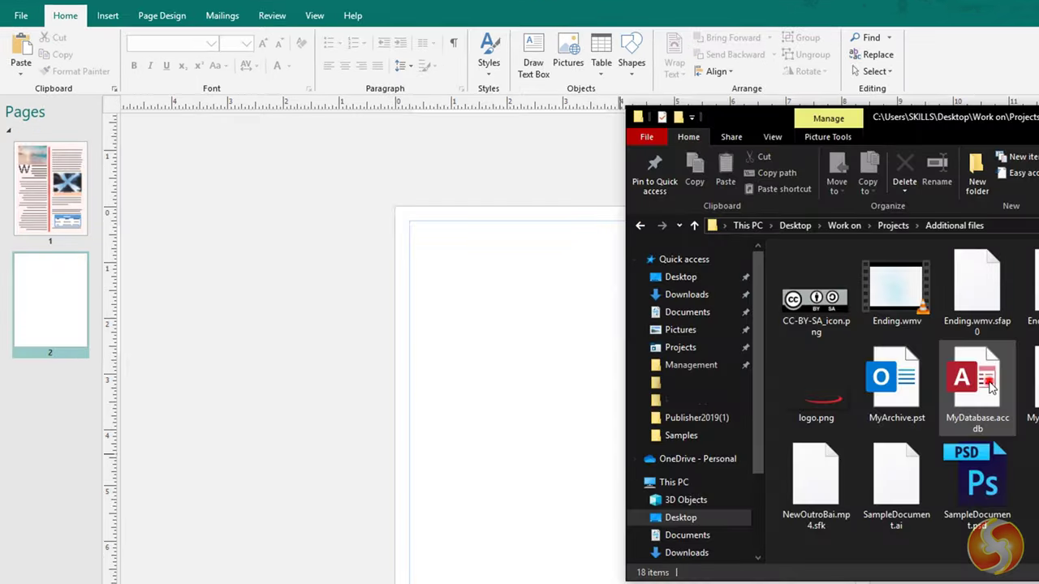
Embed MyDatabase.accdb from File Explorer's Additional files folder on page 2 and open the embedded file
left_click(1007, 414)
left_click_drag(979, 396, 497, 371)
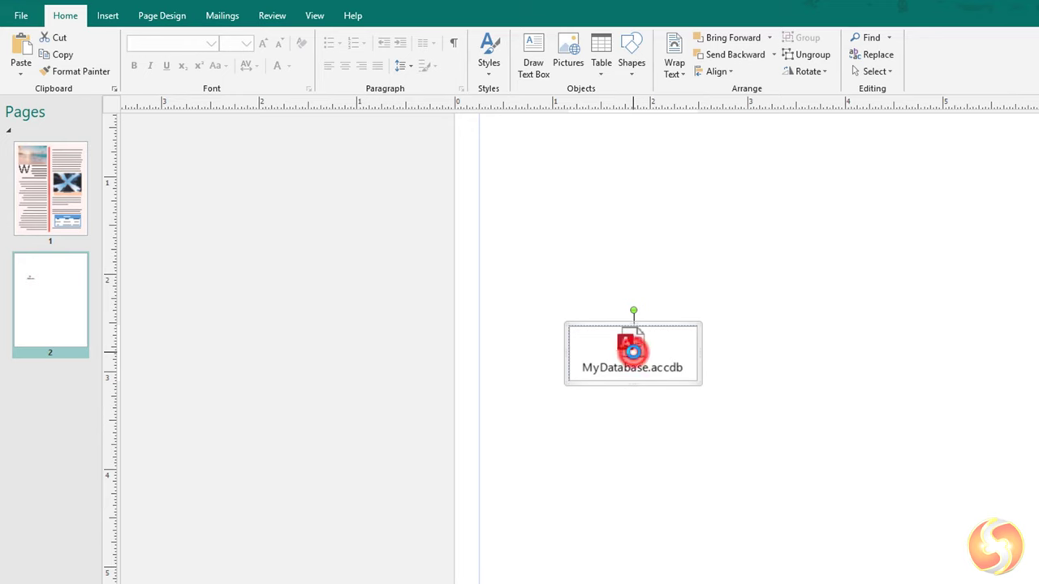
double_click(633, 351)
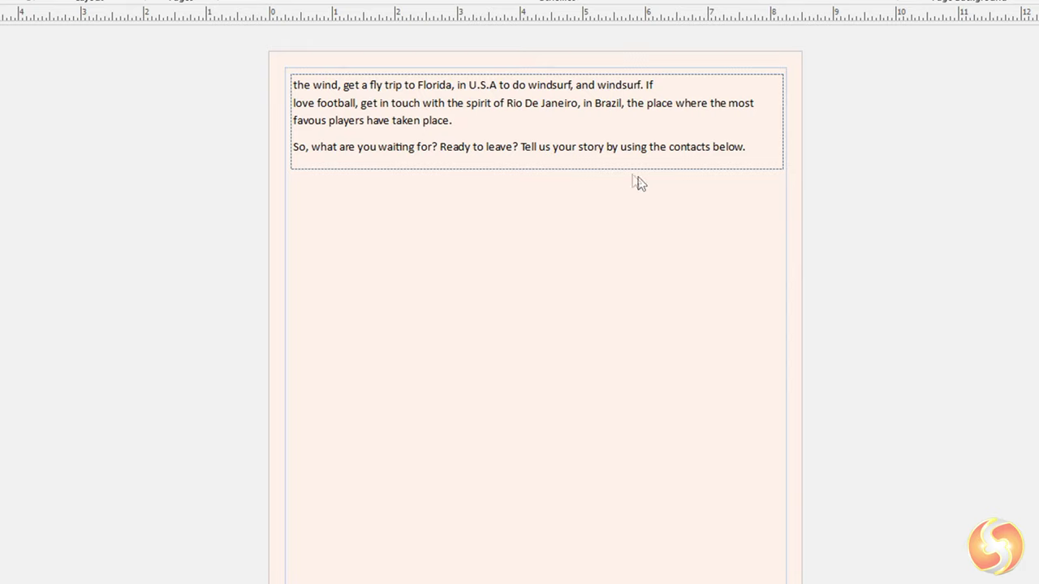
Reposition the continued text box within page 2's margins and adjust its size at the lower corner
left_click(573, 168)
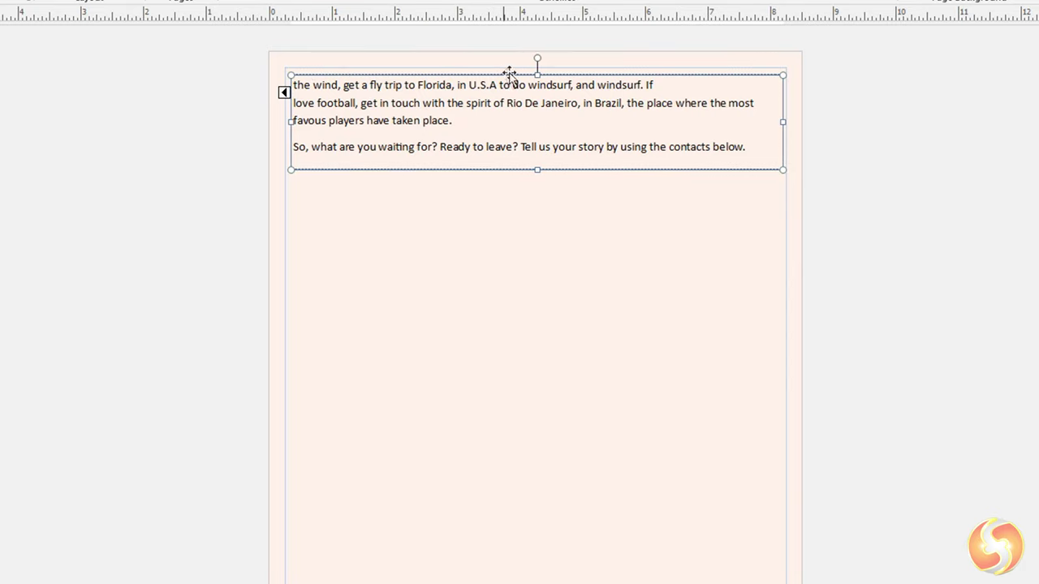
left_click_drag(509, 73, 601, 173)
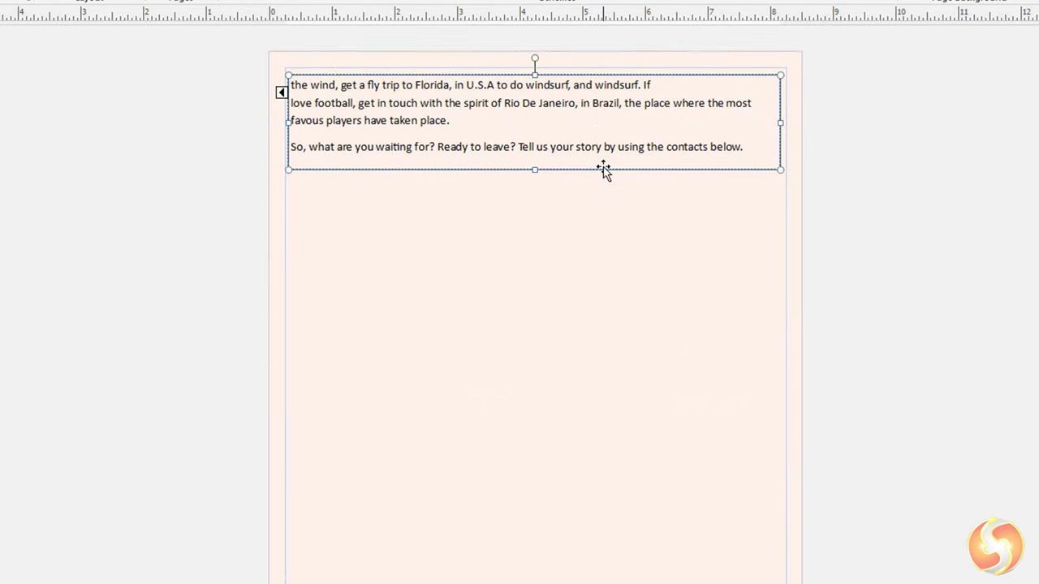
left_click(603, 169)
left_click_drag(779, 169, 784, 194)
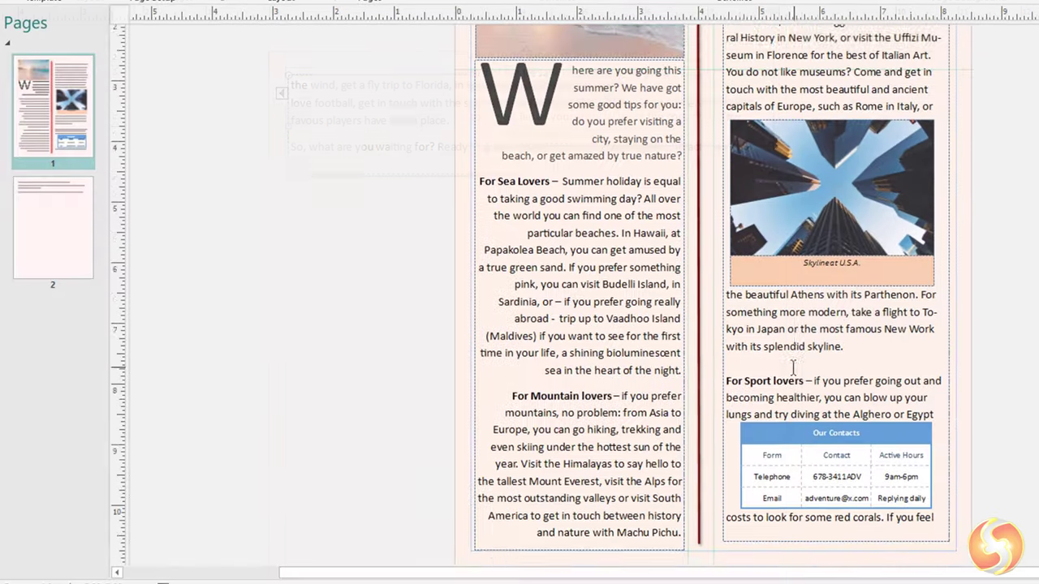
Cut the Our Contacts table from page 1, paste it on page 2, and fit it directly below the text box
scroll(793, 368, "down", 1)
left_click(888, 411)
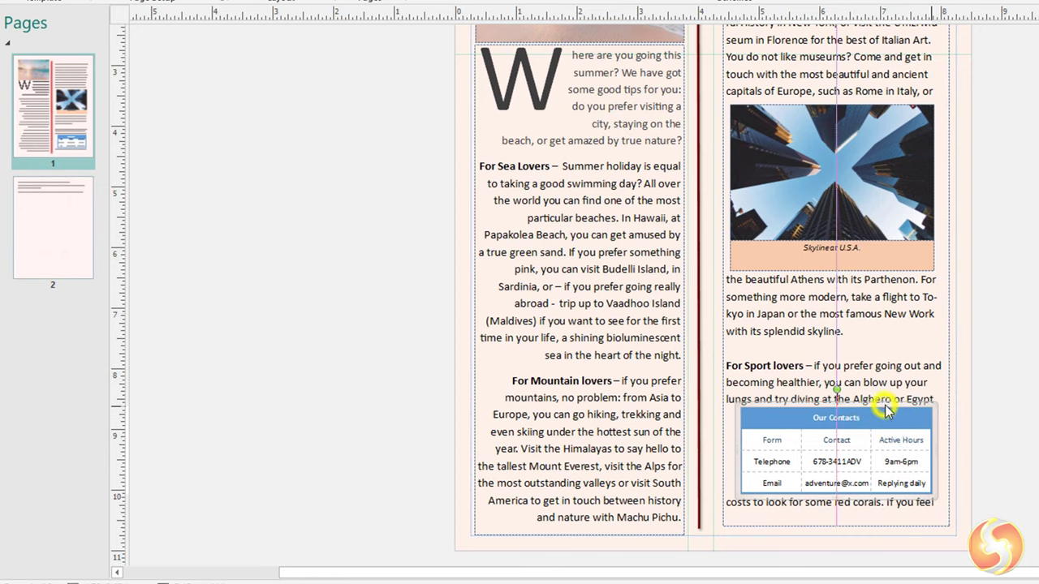
right_click(887, 410)
left_click(920, 131)
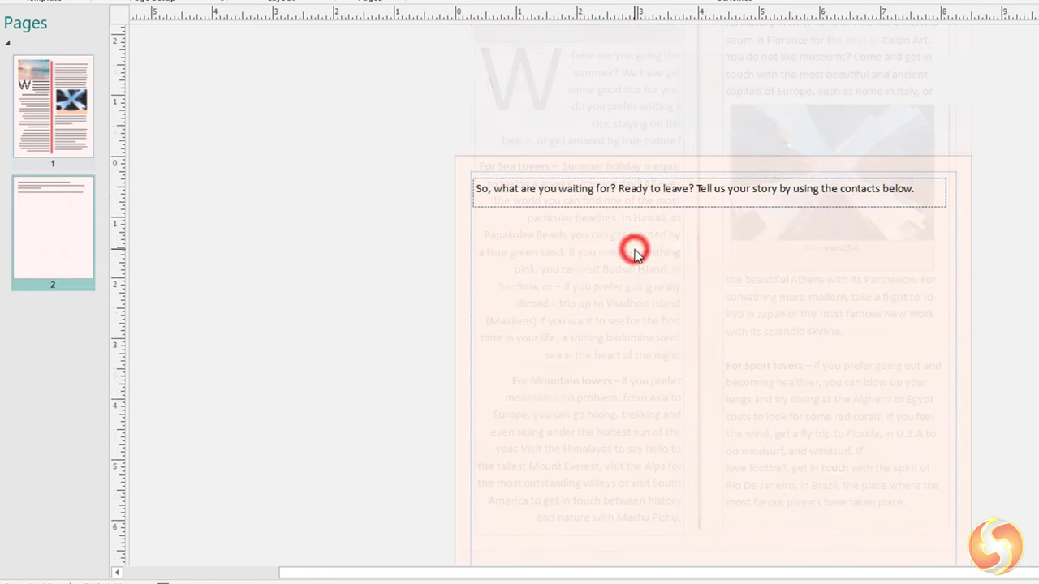
right_click(634, 252)
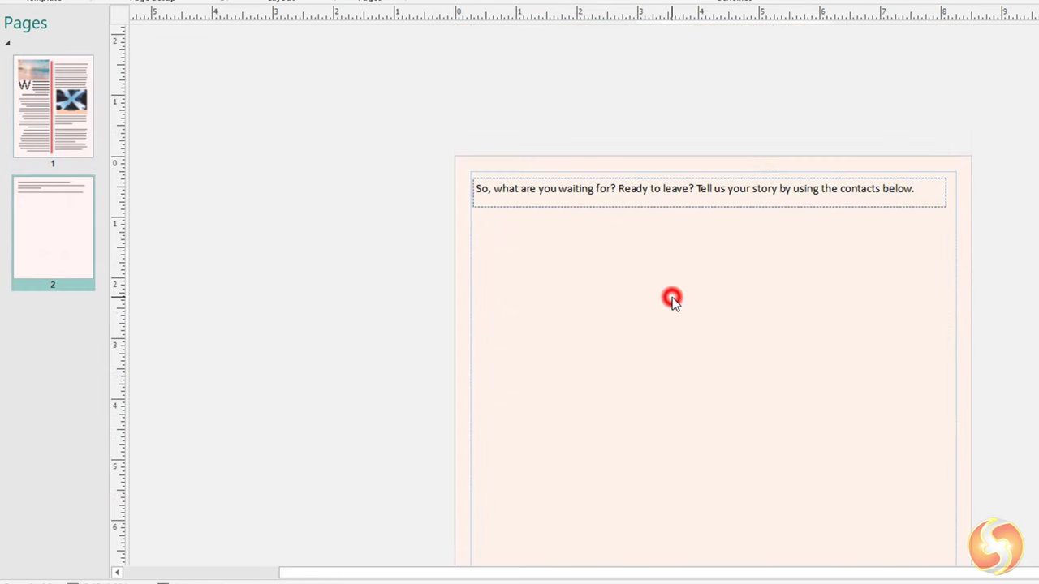
left_click(668, 298)
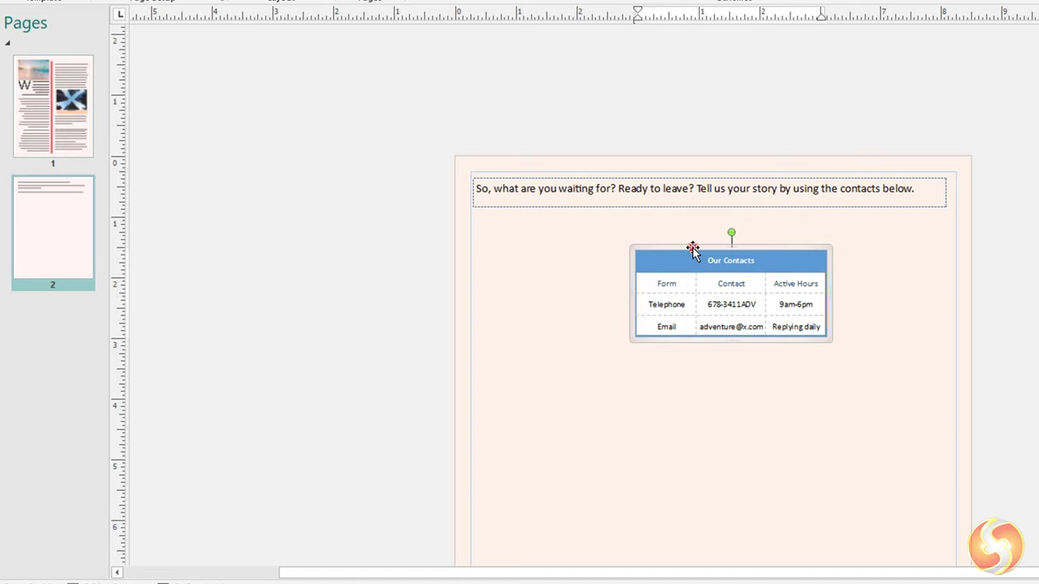
left_click_drag(693, 248, 550, 227)
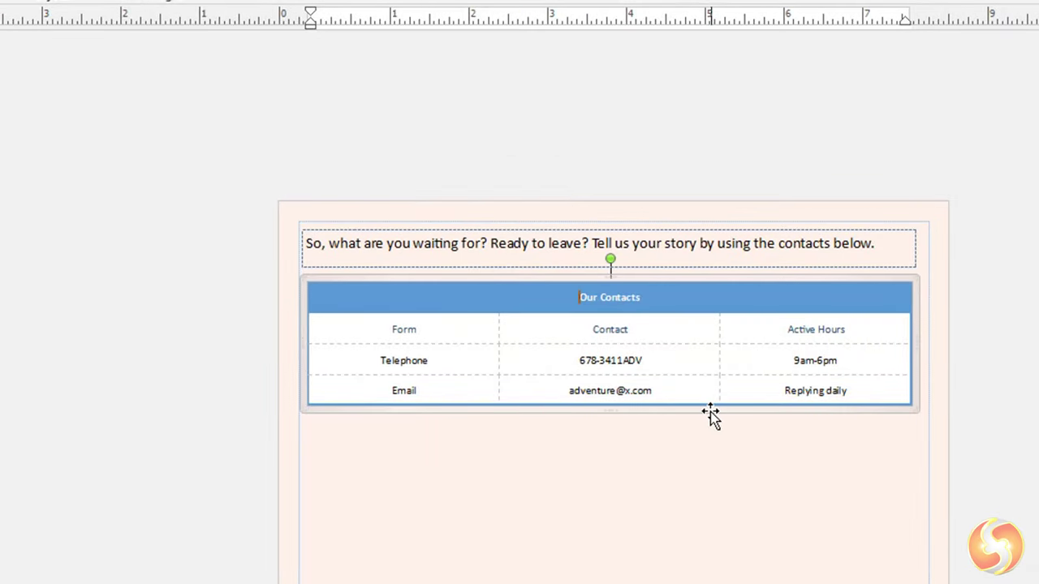
Review the contacts table's size and layout options in Format Table and its position and size in the Measurement pane
left_click(704, 410)
right_click(705, 410)
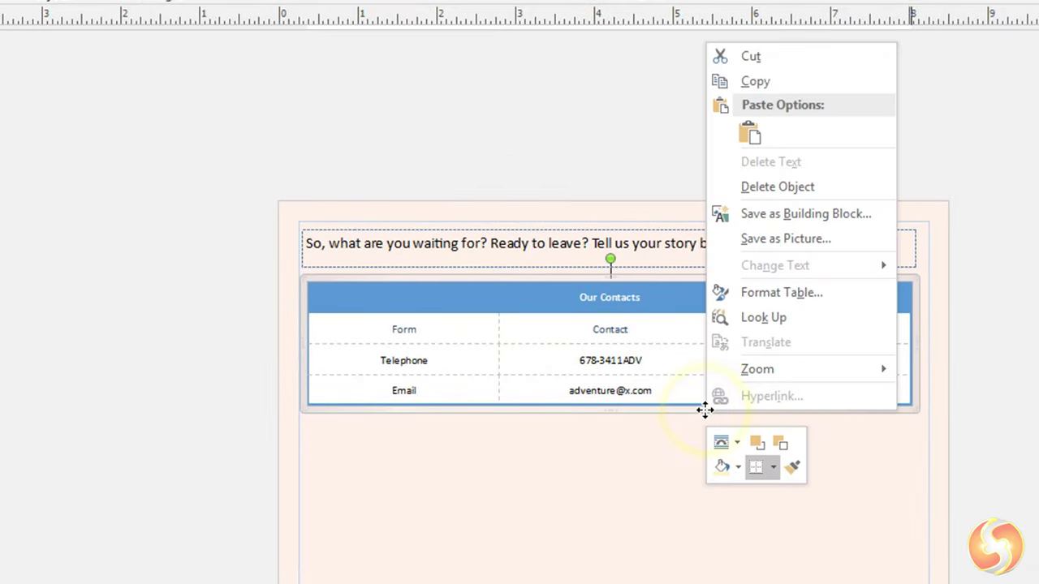
left_click(817, 295)
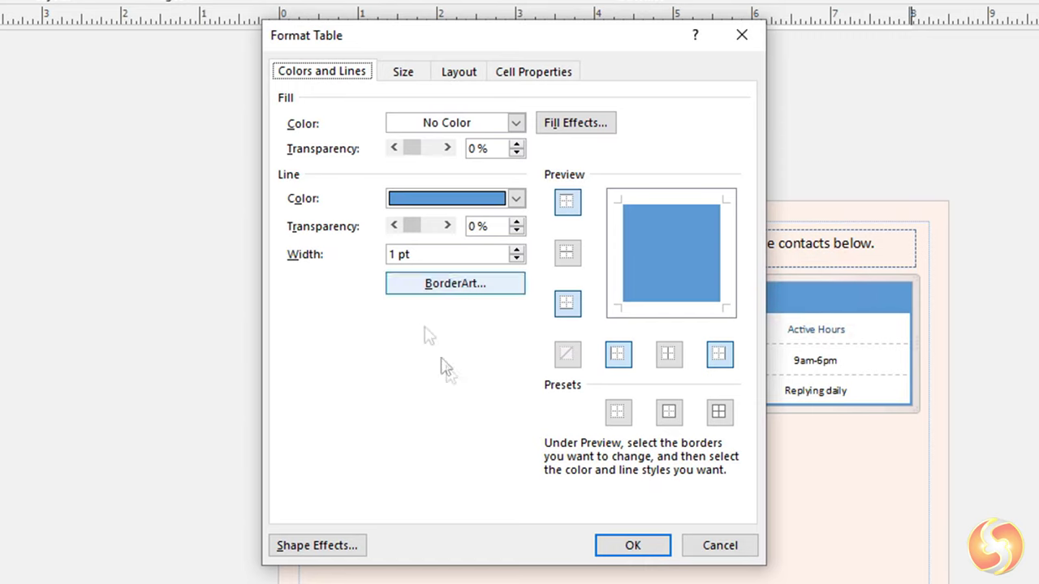
left_click(402, 73)
left_click(471, 73)
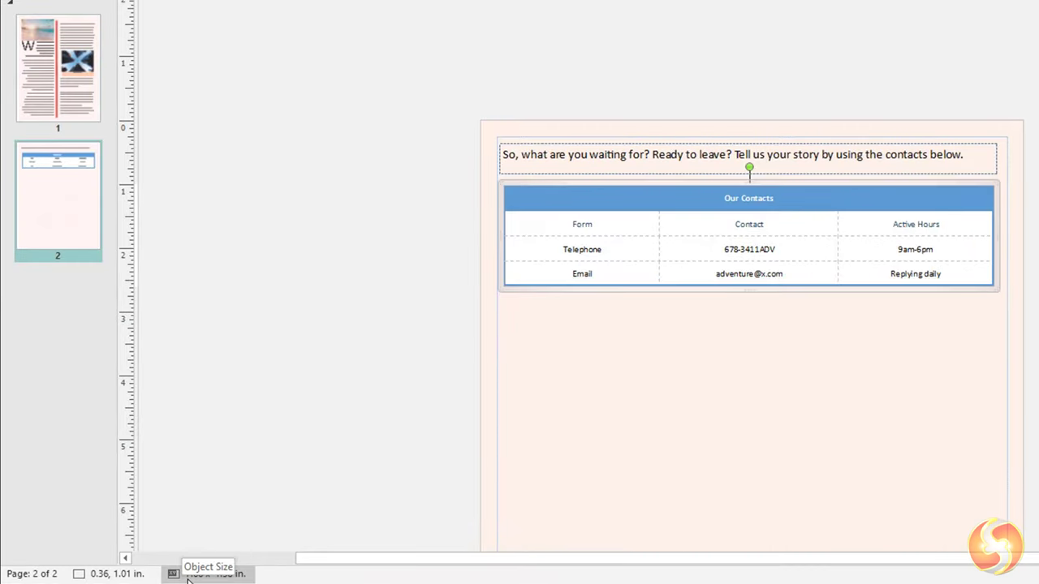
left_click(186, 574)
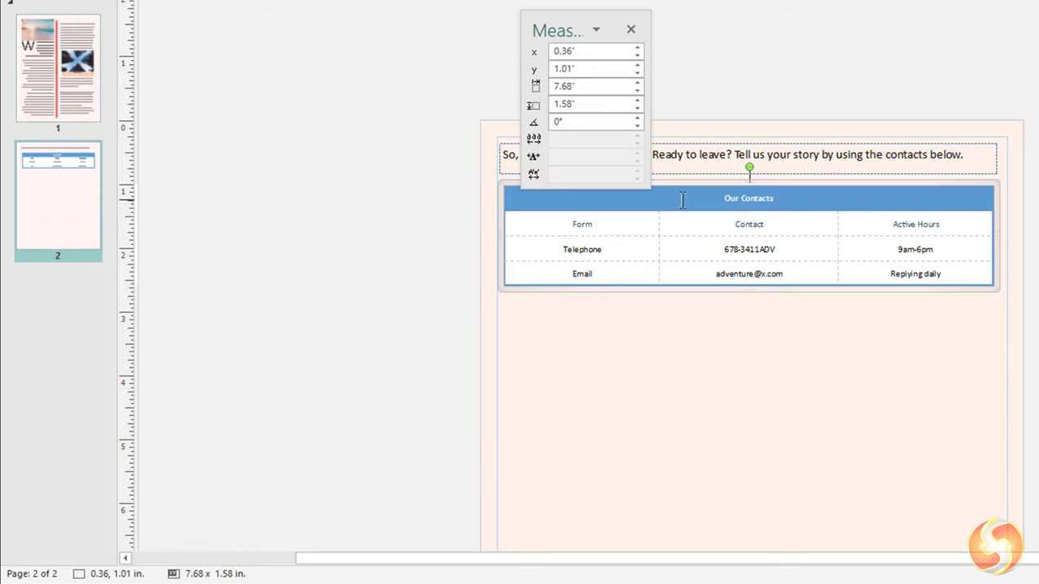
left_click(629, 31)
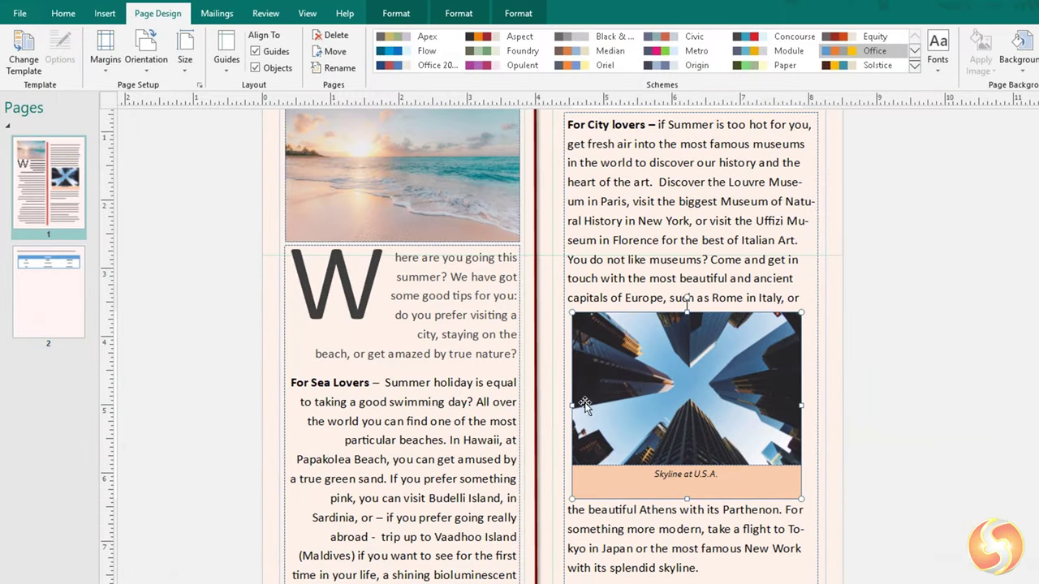
Try sending the captioned skyline picture backward behind the text and bring it forward again
left_click(72, 14)
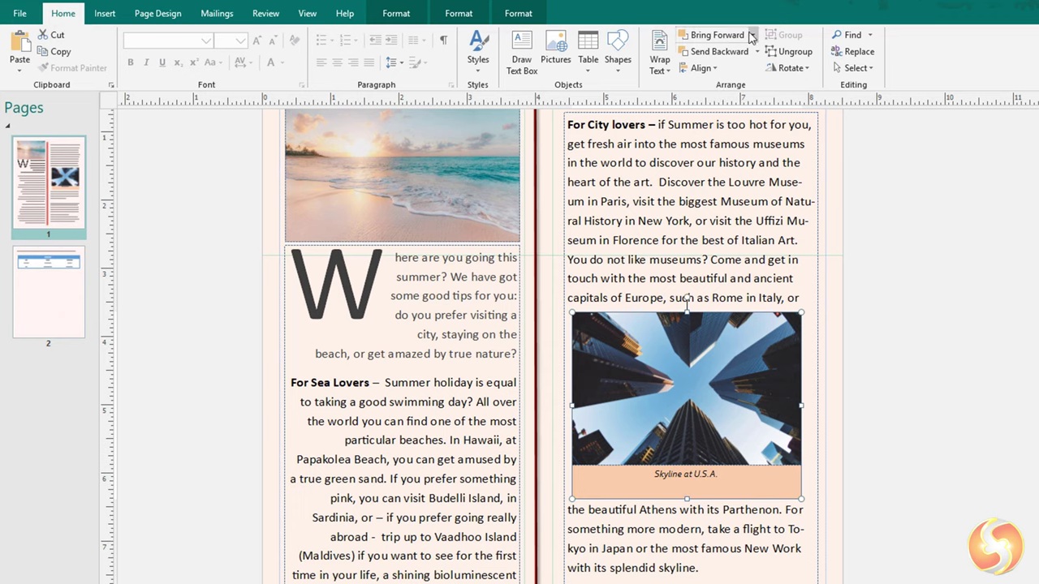
left_click(714, 52)
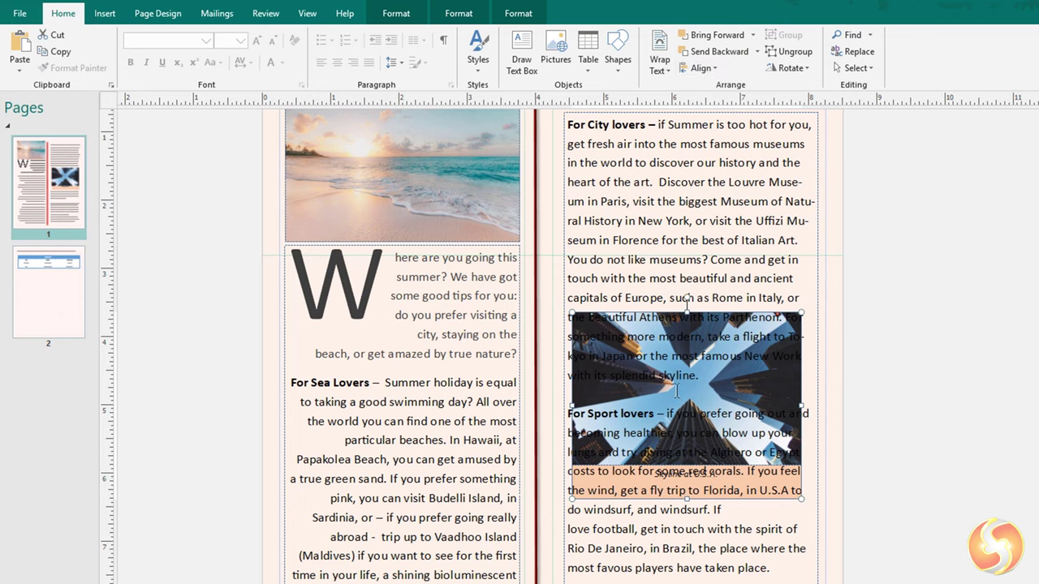
left_click(718, 36)
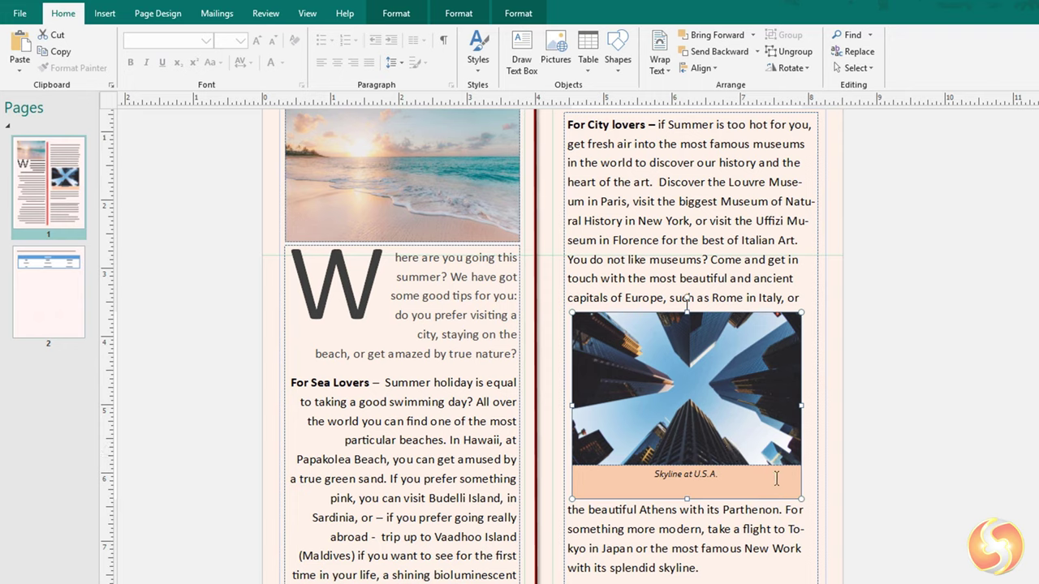
Shrink the captioned skyline picture and try Square and Tight text wrapping before applying Top and Bottom
left_click_drag(801, 499, 716, 420)
left_click(659, 62)
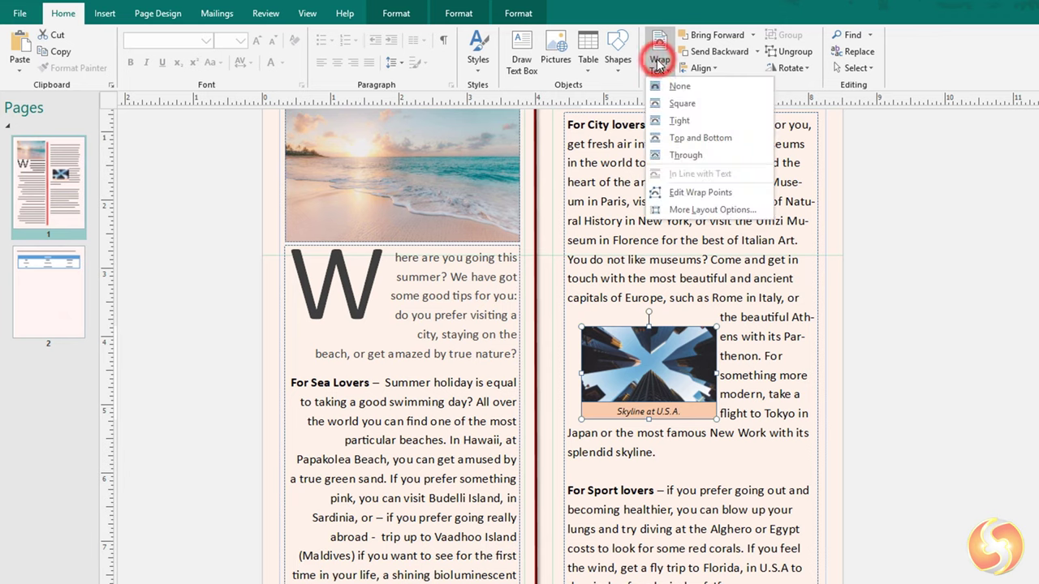
left_click(659, 103)
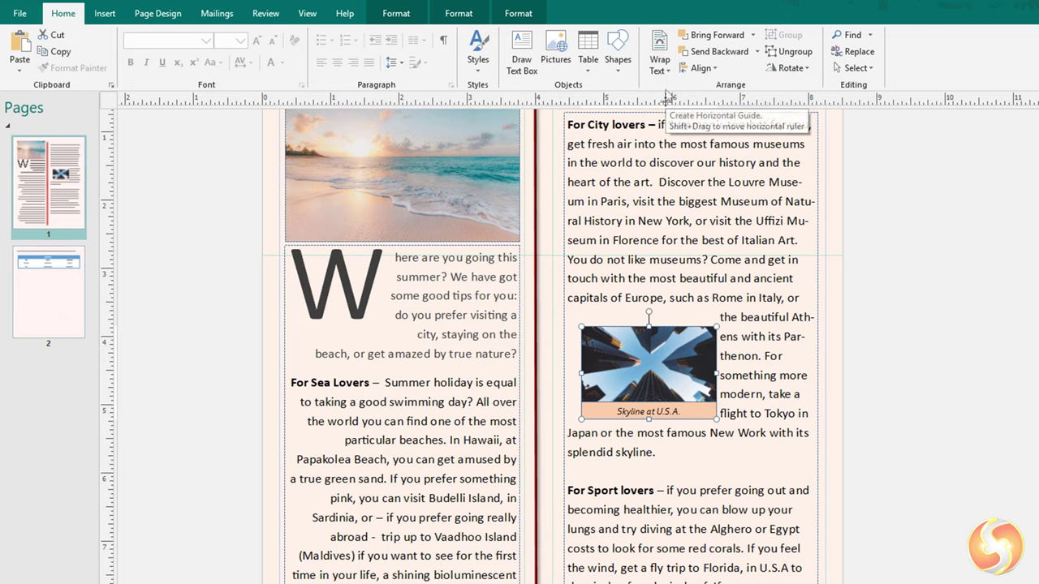
left_click(660, 62)
left_click(678, 121)
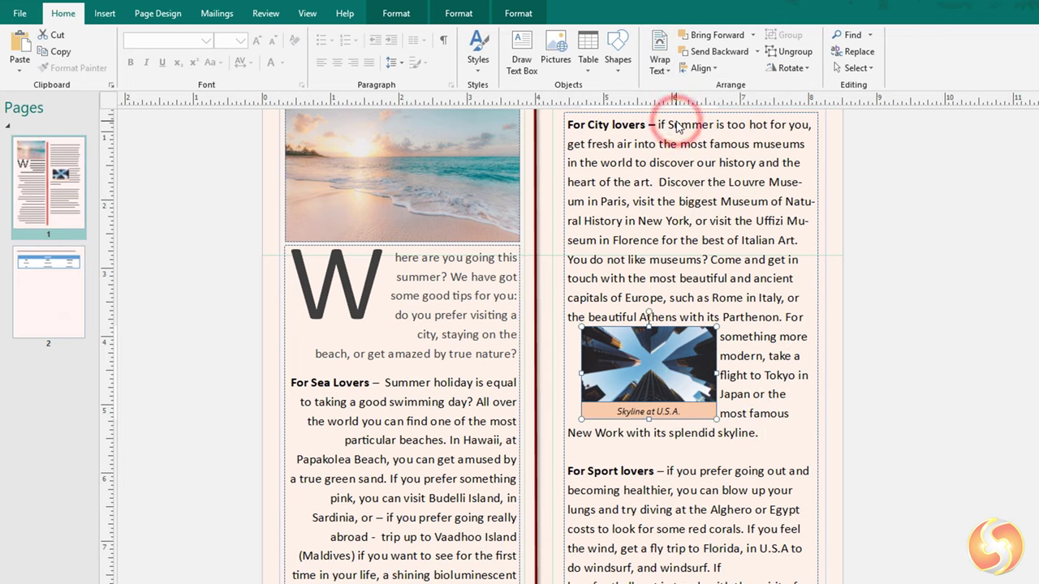
left_click(664, 70)
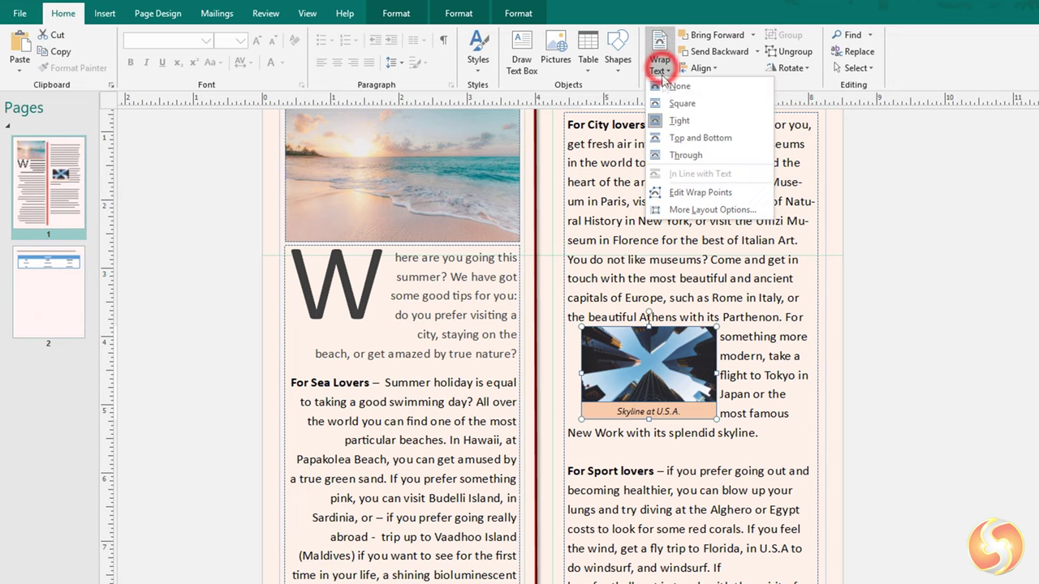
left_click(678, 136)
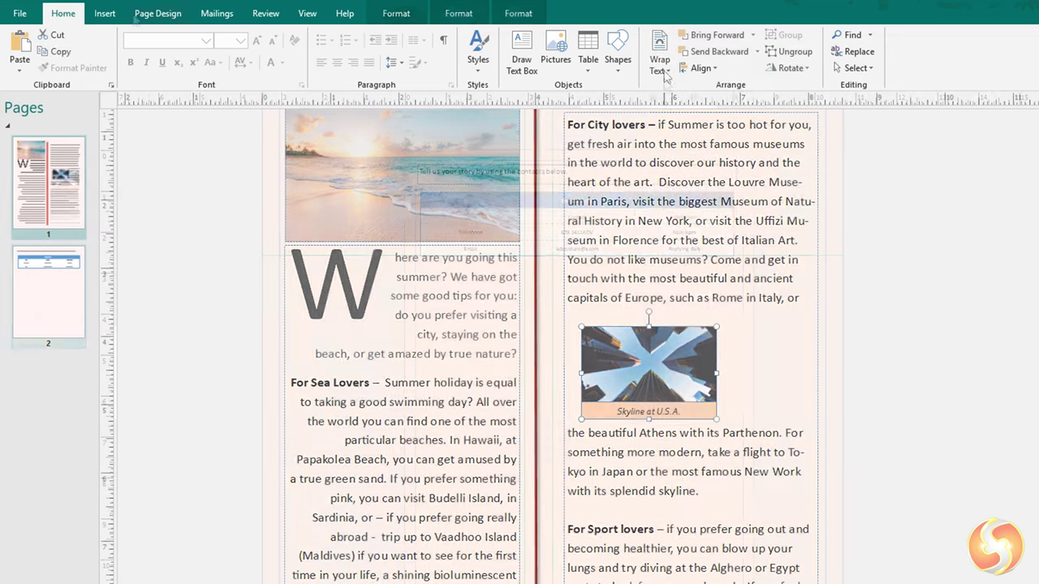
Insert the Attention Grabber advertisement on page 2 and enlarge it to fill the space below the contacts table
left_click(99, 14)
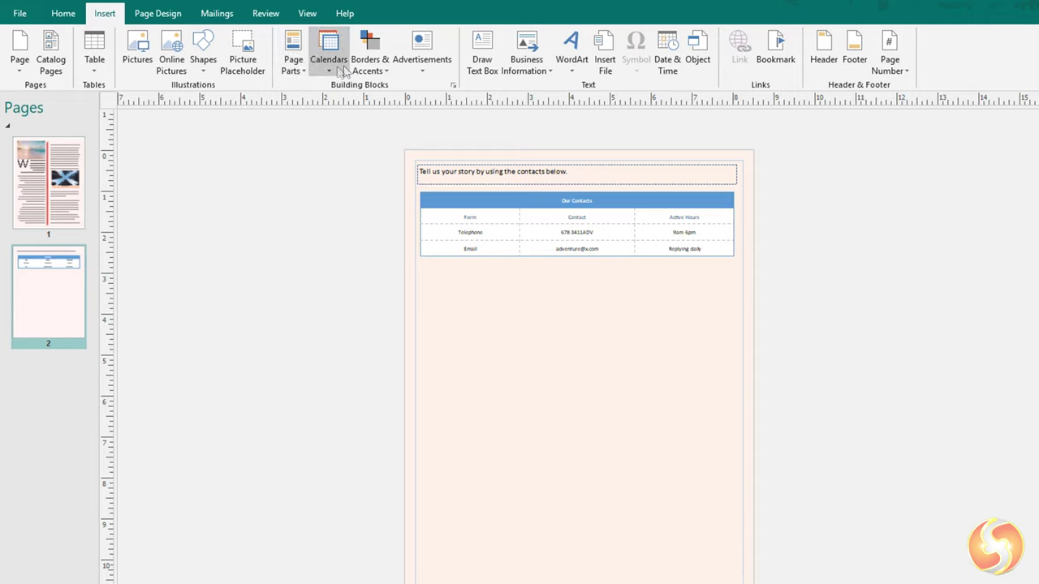
left_click(434, 64)
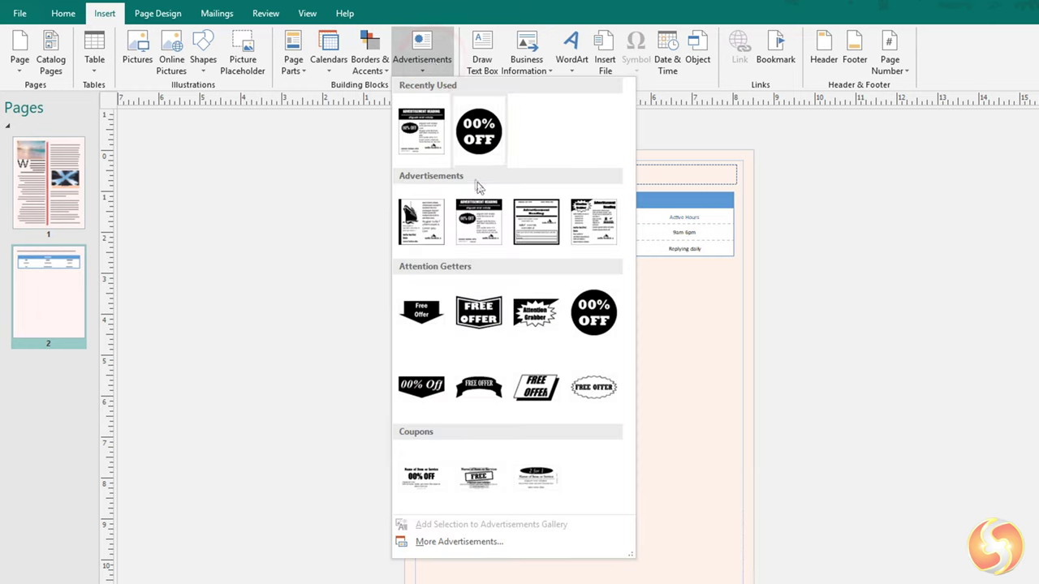
left_click(593, 230)
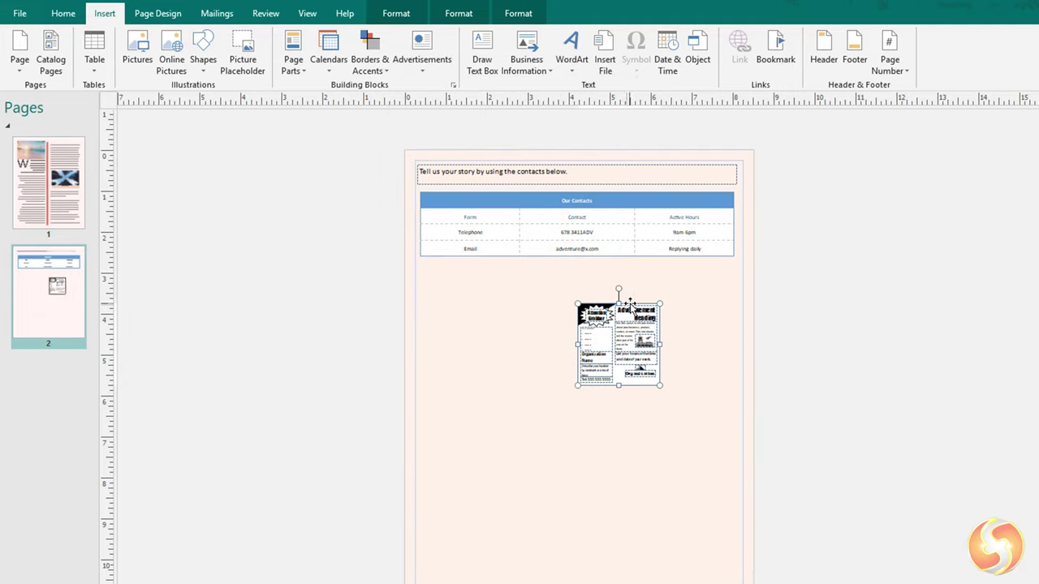
left_click_drag(630, 302, 474, 266)
left_click_drag(507, 350, 737, 577)
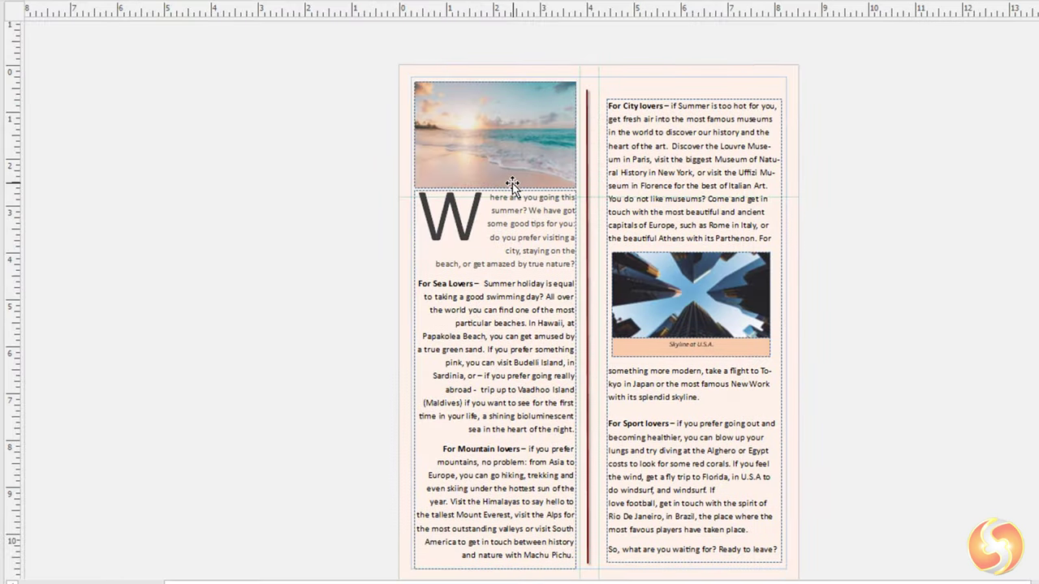
Group the beach picture with the drop-cap text box and select each object individually inside the group
left_click(513, 184)
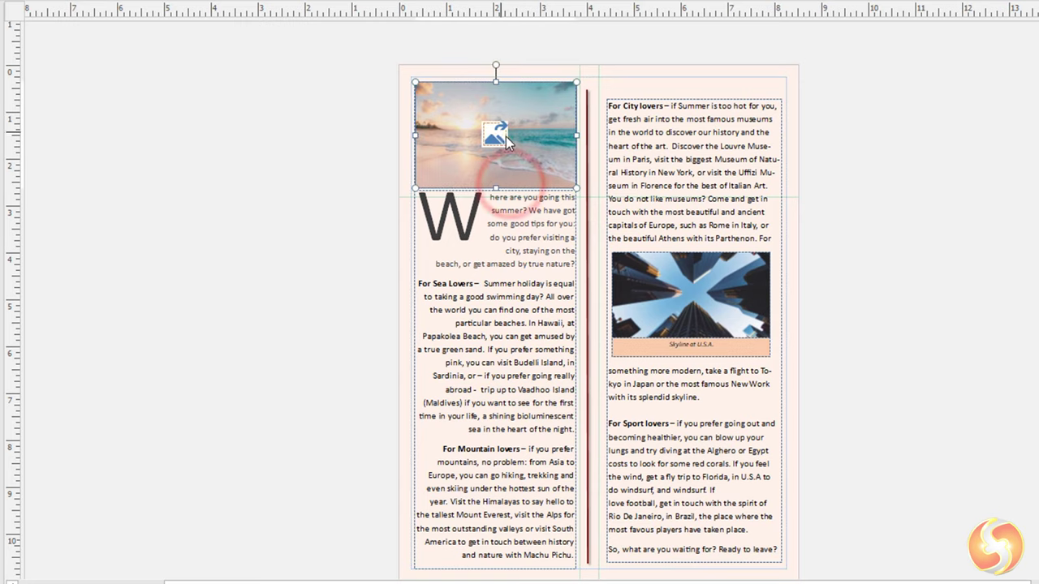
left_click(414, 227, "shift")
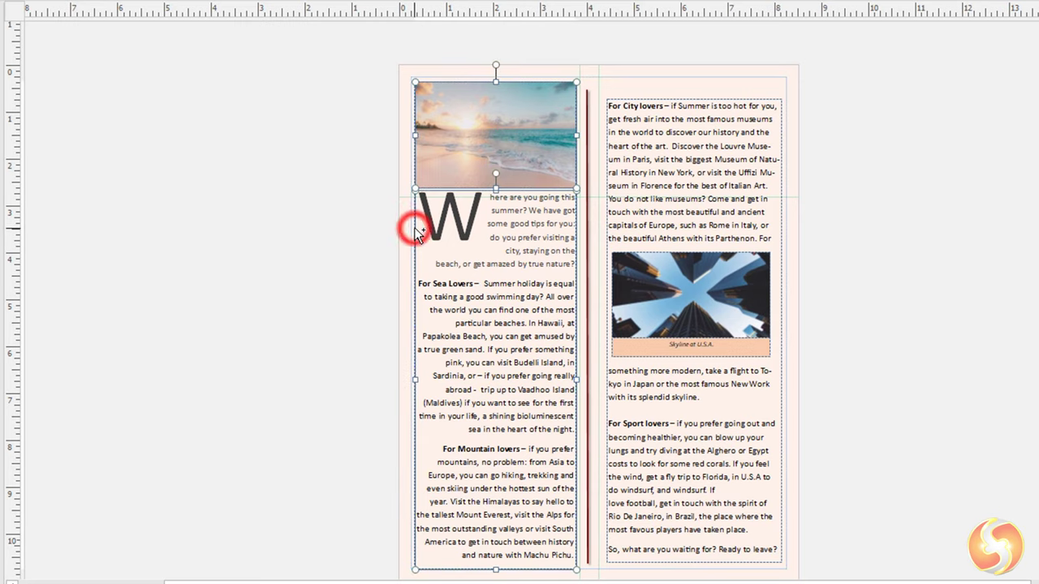
right_click(441, 189)
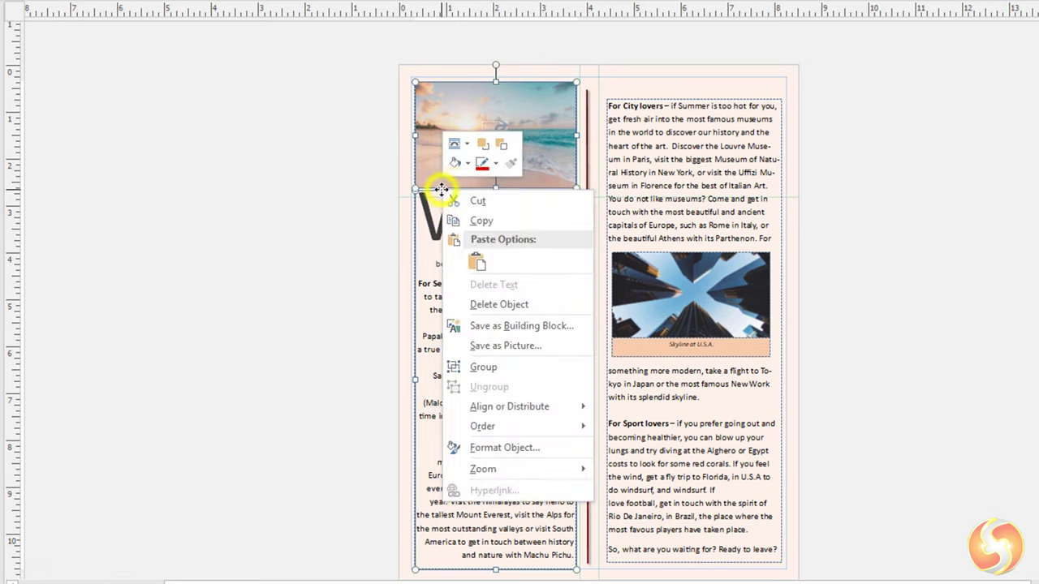
left_click(484, 368)
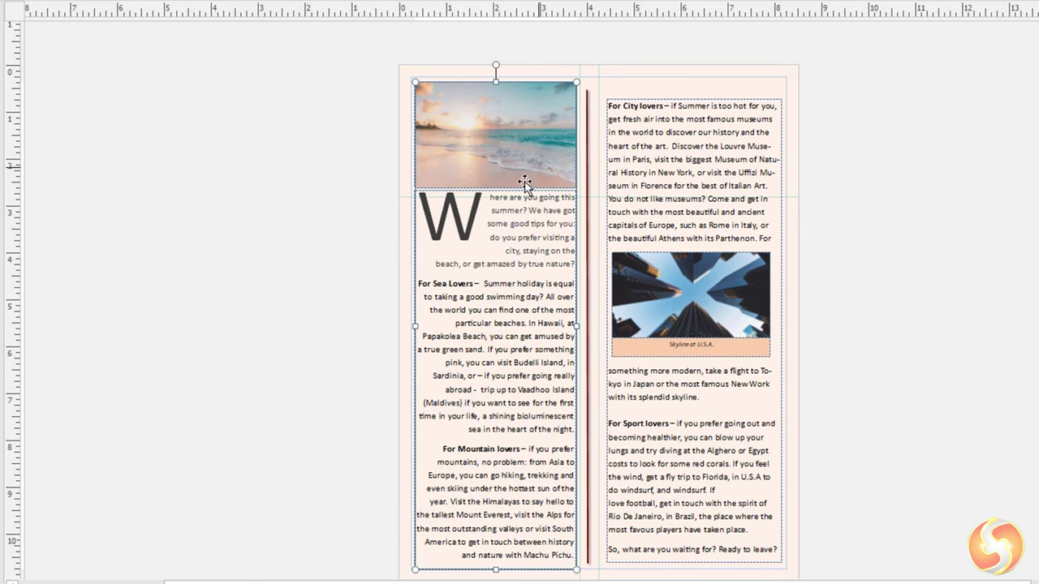
left_click(461, 288)
left_click(415, 203)
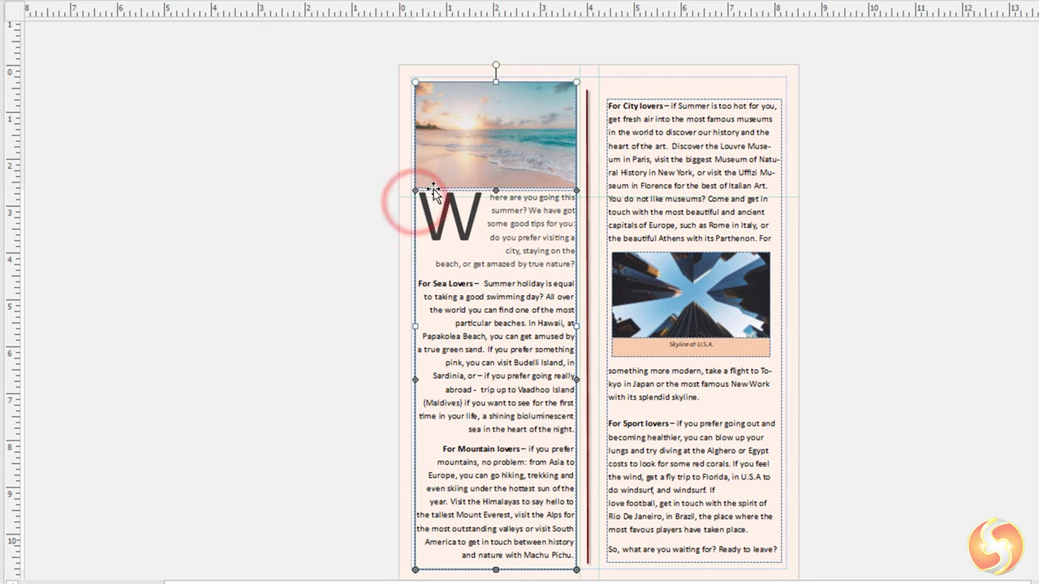
left_click(438, 185)
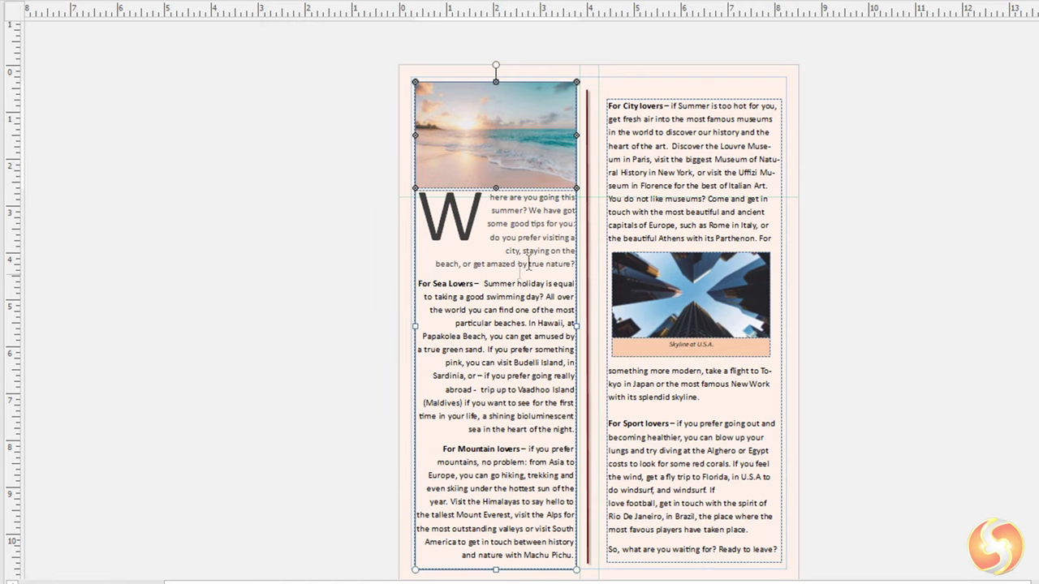
mouse_move(575, 237)
left_mouse_down()
mouse_move(516, 236)
mouse_move(572, 233)
left_mouse_up()
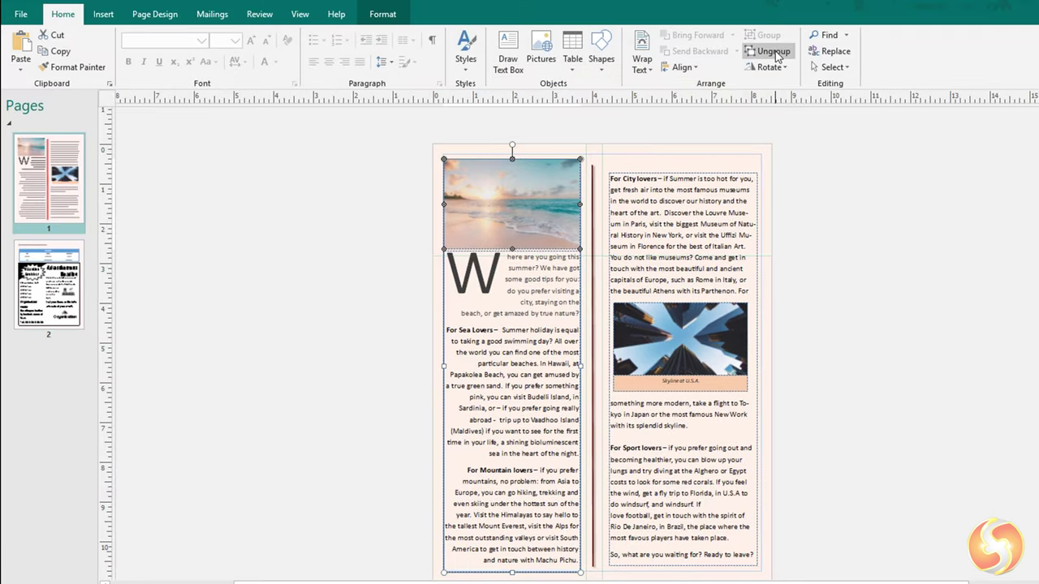
Try ungrouping the beach picture and the drop-cap text box
left_click(775, 52)
left_click(529, 267)
left_click_drag(541, 248, 546, 286)
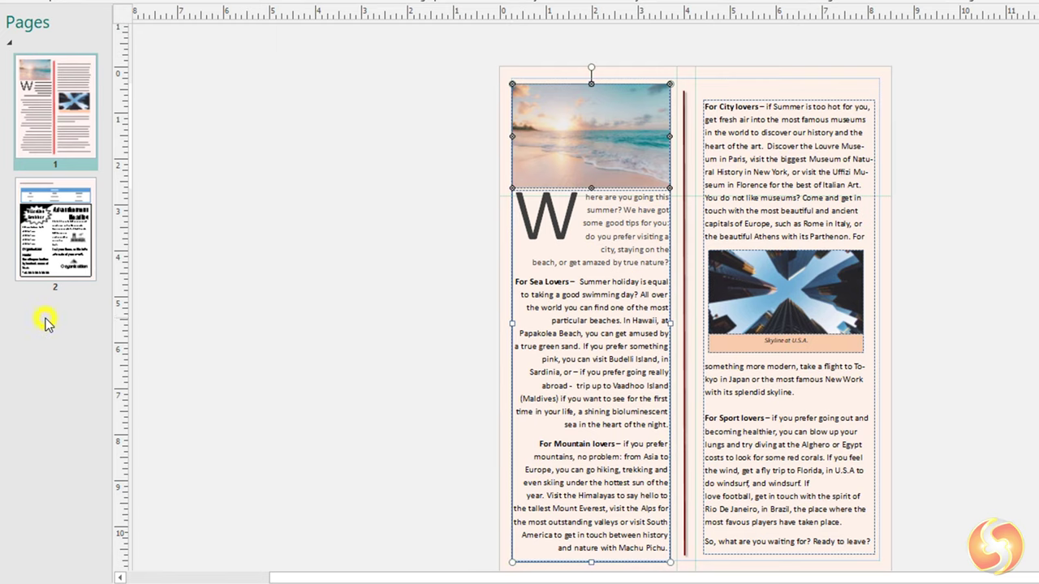
Insert a blank page after page 2
right_click(45, 322)
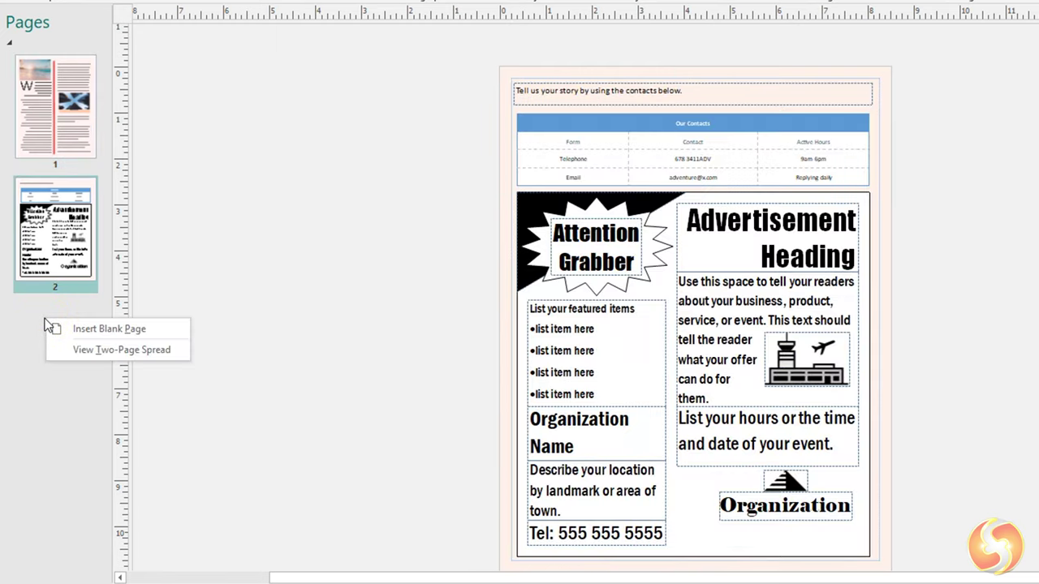
left_click(86, 329)
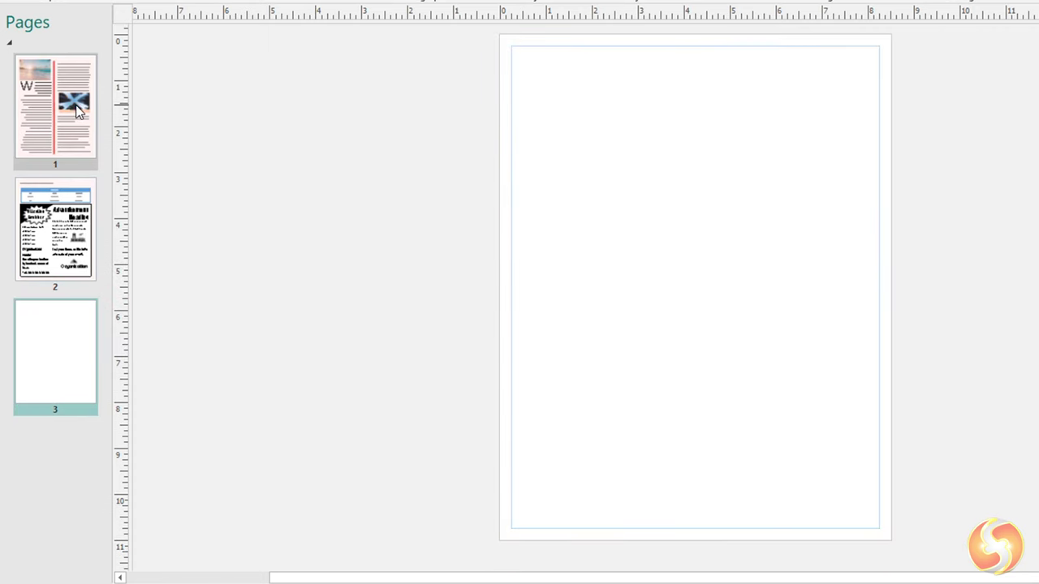
View each of the three pages, and try moving the blank page ahead of page 2 and back to the end
left_click(76, 106)
left_click(52, 238)
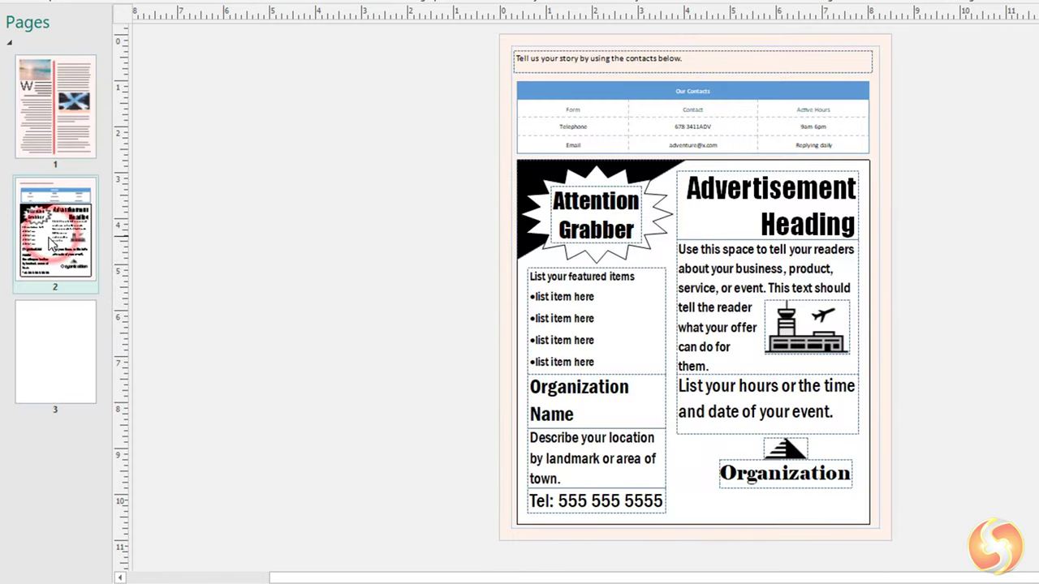
left_click(70, 355)
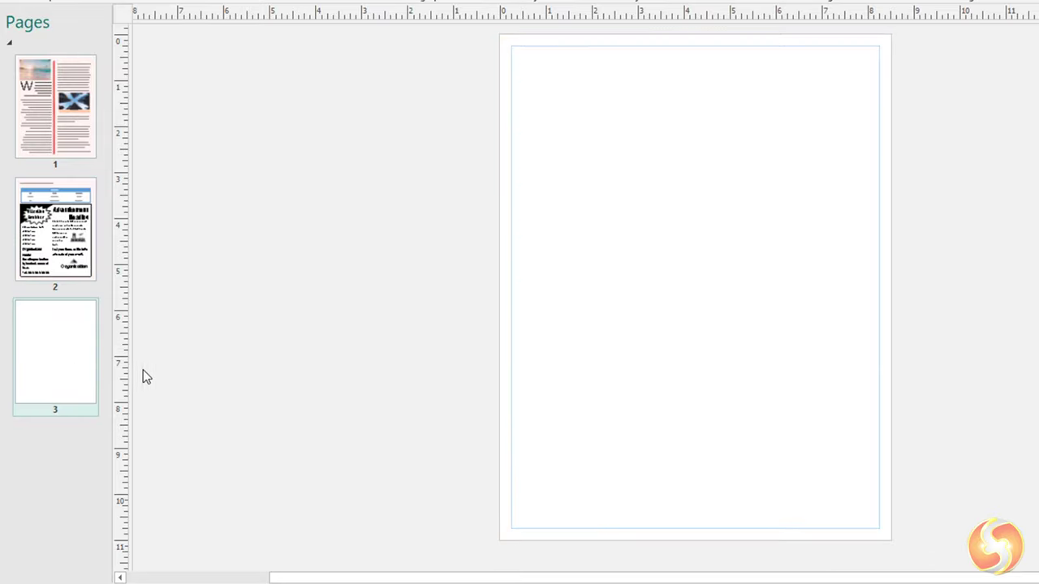
left_click_drag(52, 343, 65, 215)
left_click_drag(44, 250, 70, 438)
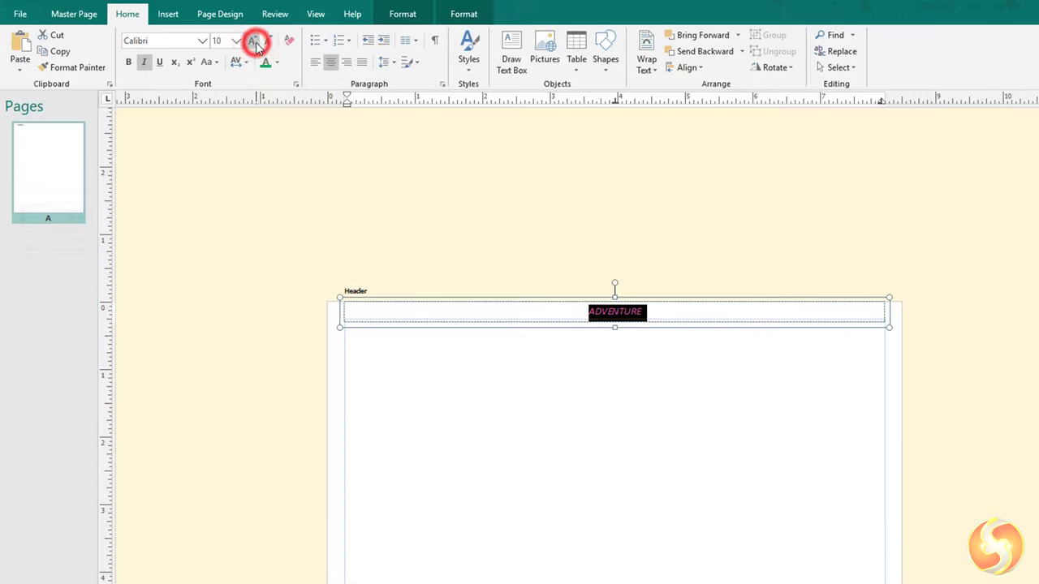
Format the ADVENTURE header text on the master page as 16 pt bold
left_click(252, 40)
left_click(252, 39)
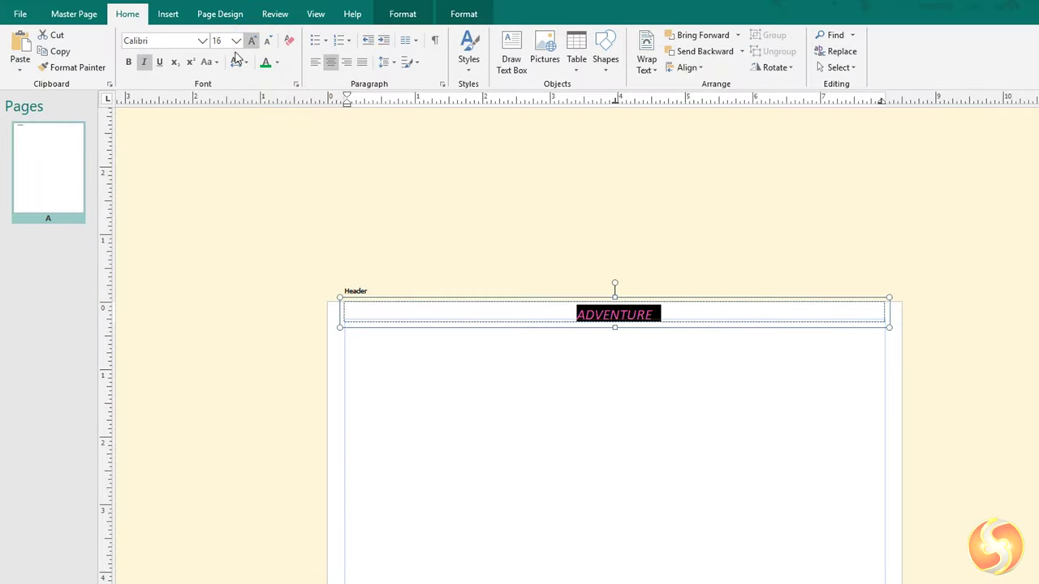
left_click(132, 62)
left_click(638, 313)
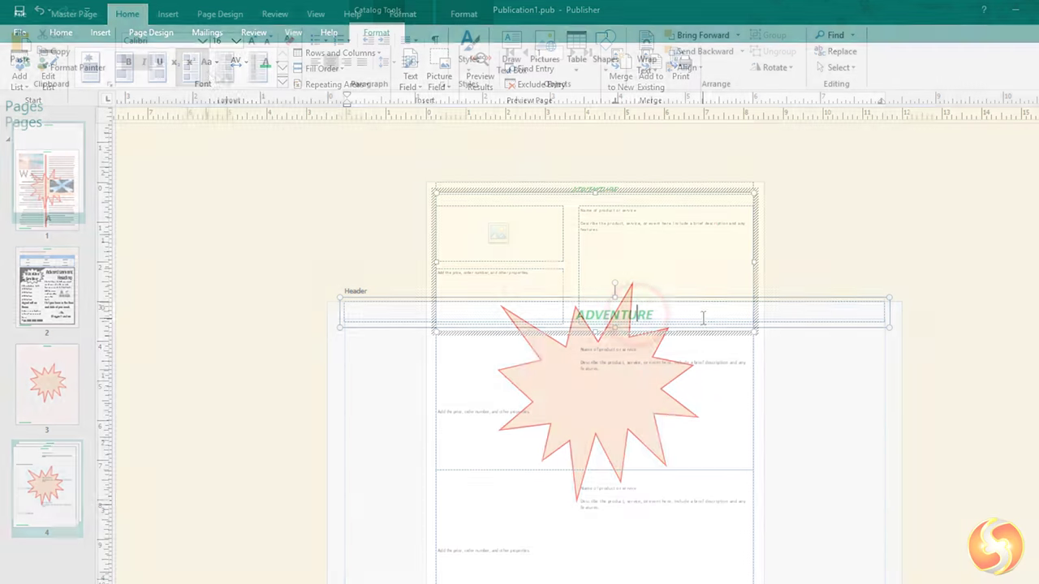
Apply the catalog layout with three entries per page and the picture placed right of each description
left_click(228, 75)
scroll(626, 317, "down", 2)
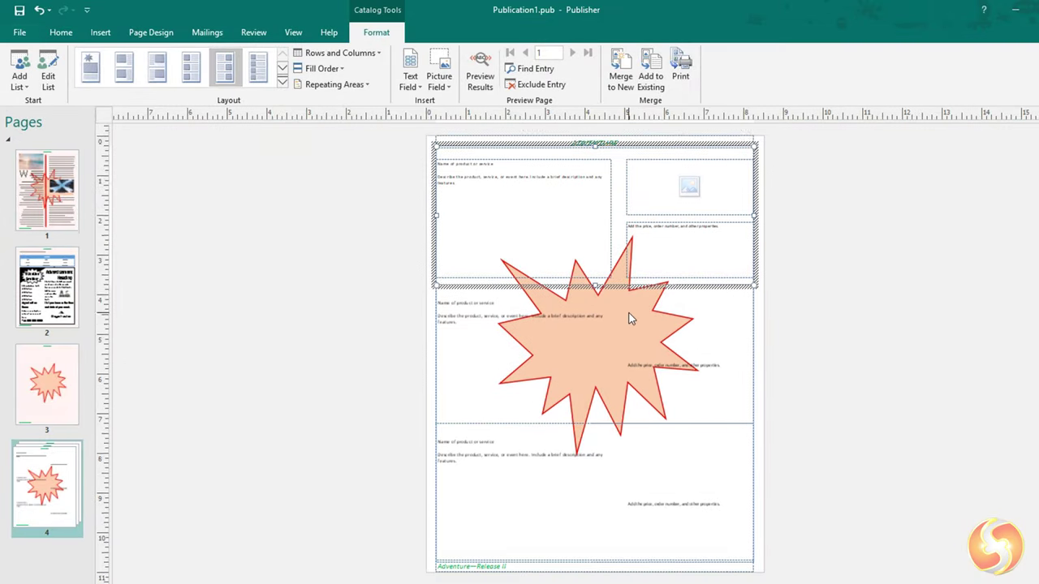
scroll(626, 318, "up", 2)
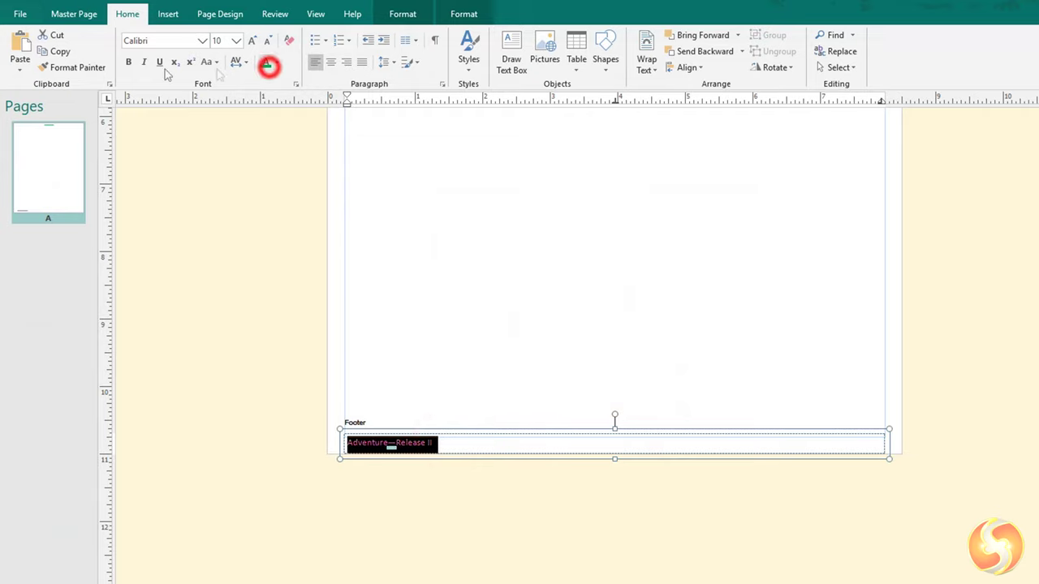
Make the Adventure—Release II footer text on the master page italic and 14 pt, and deselect the footer
left_click(144, 62)
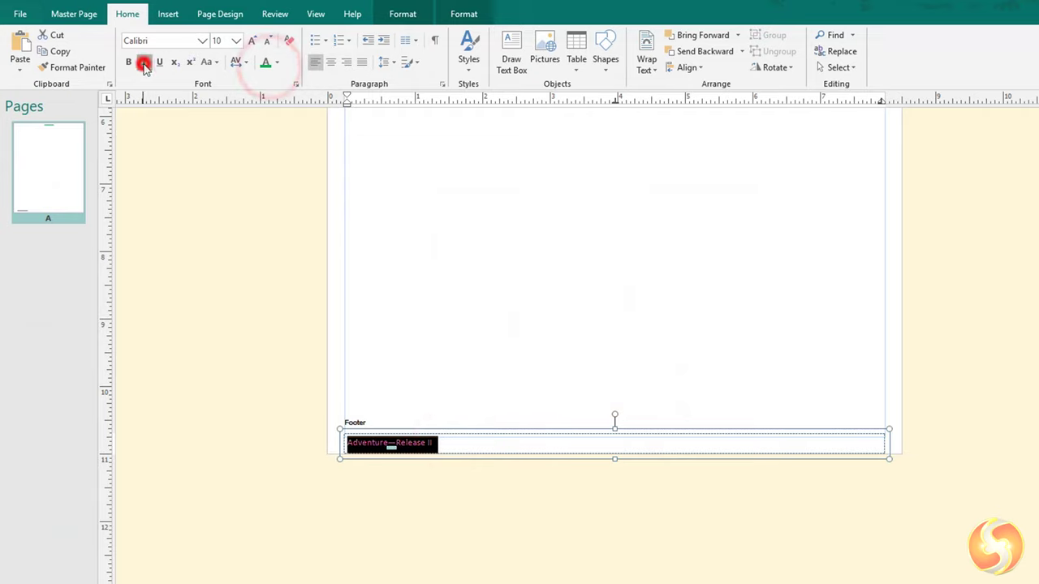
left_click(251, 41)
left_click(251, 41)
left_click(251, 41)
left_click(535, 434)
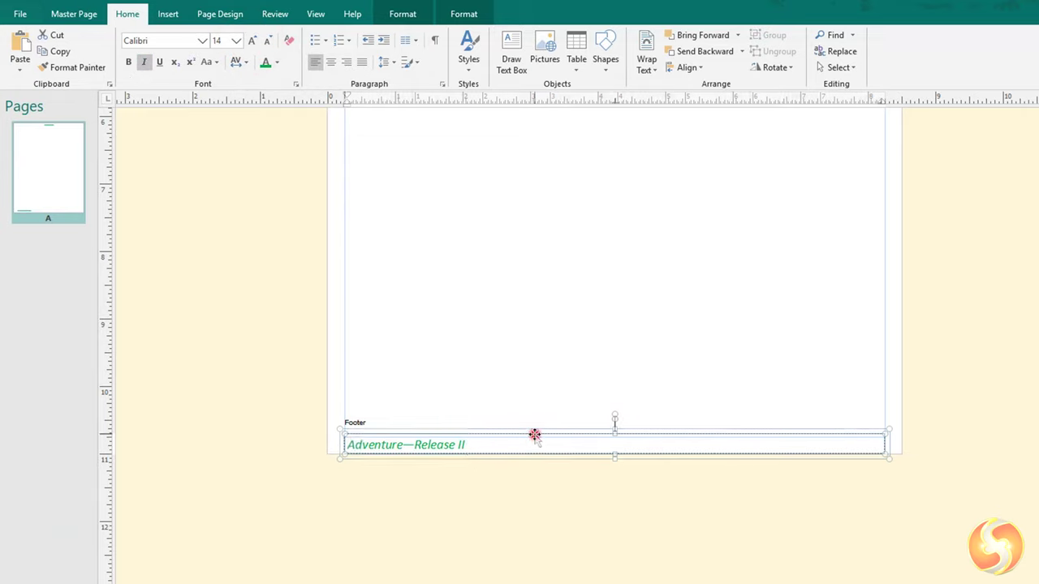
left_click(505, 498)
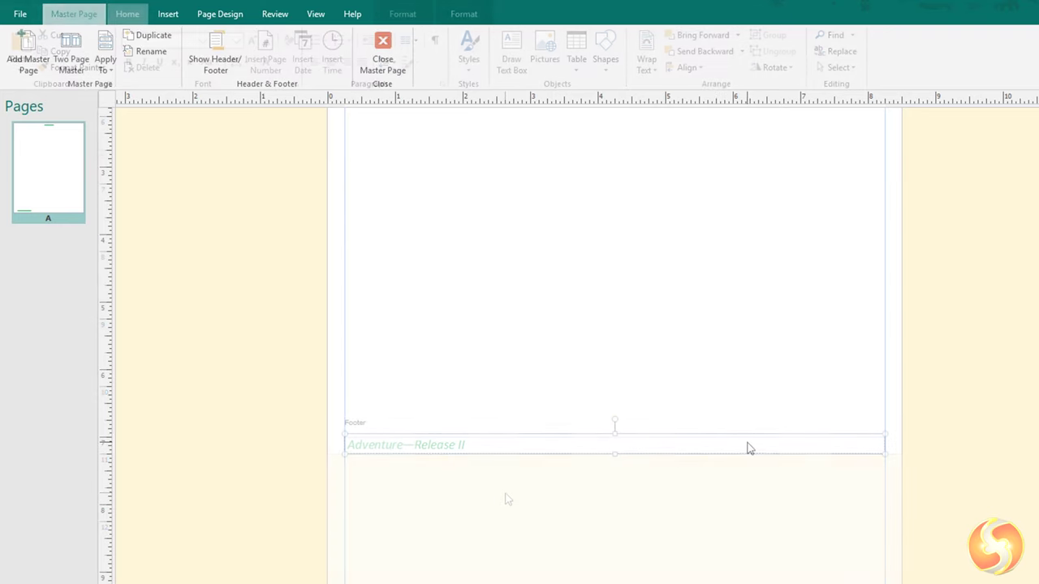
Look over the master page, close it, and check the header and footer on pages 1 and 2
scroll(747, 449, "up", 12)
scroll(580, 390, "down", 2)
scroll(617, 406, "down", 1)
scroll(641, 455, "up", 1)
scroll(629, 467, "down", 3)
scroll(624, 459, "up", 1)
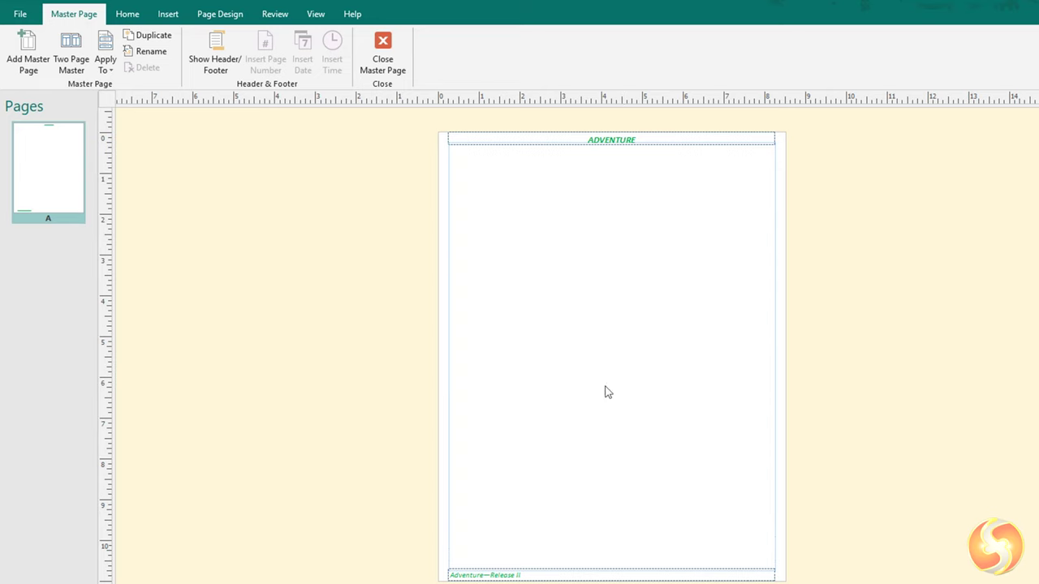
left_click(379, 50)
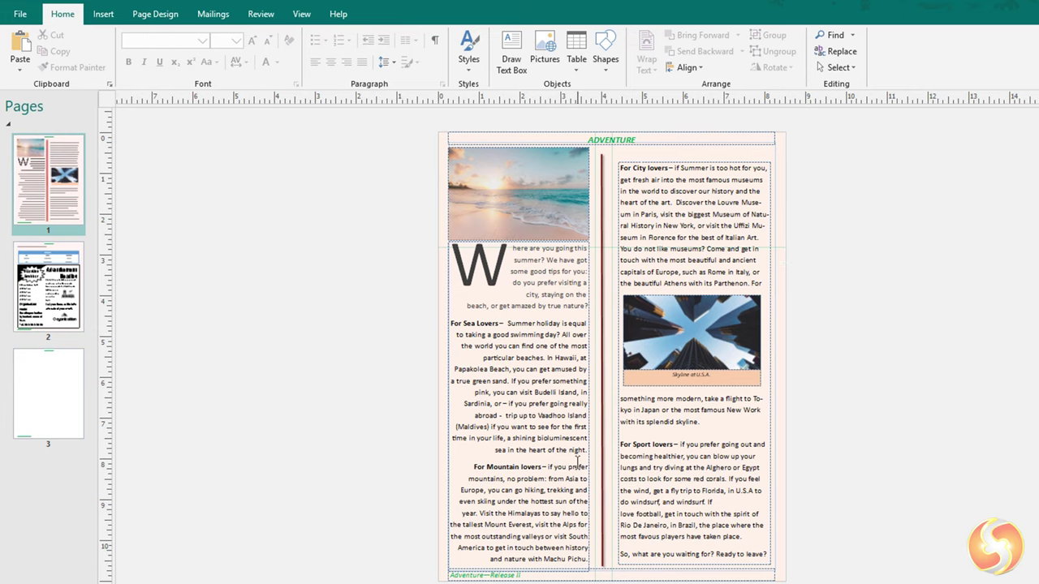
left_click(59, 274)
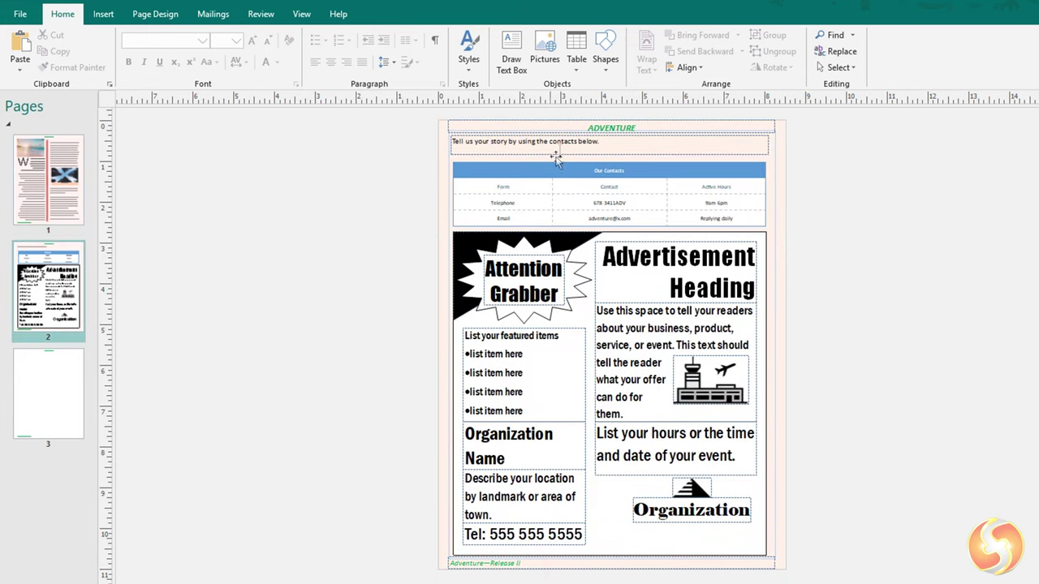
key("ctrl+Page_Up")
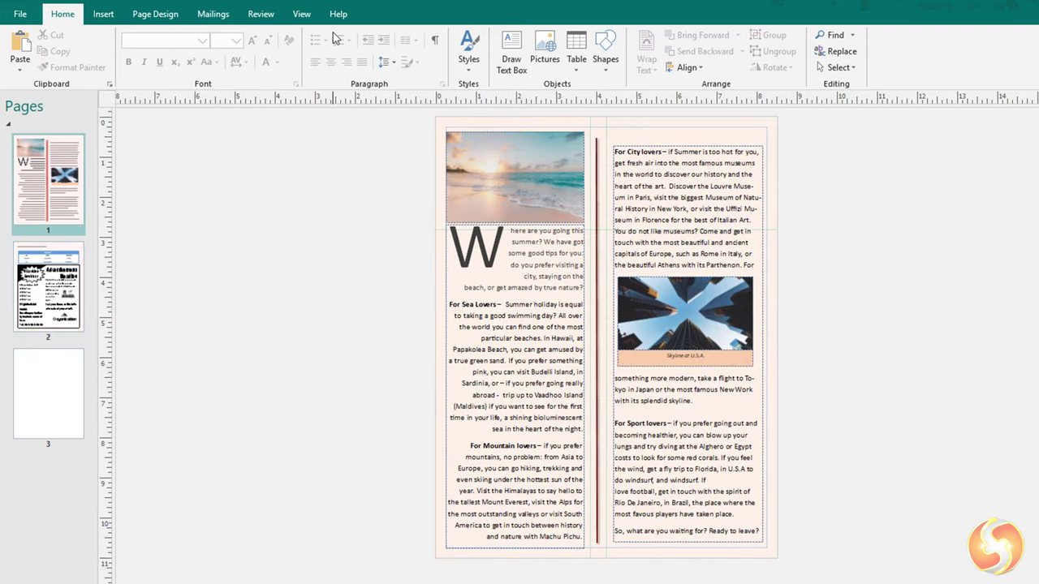
Open master page A, show its header and footer, and enter ADVENTURE in the header
left_click(305, 15)
left_click(55, 62)
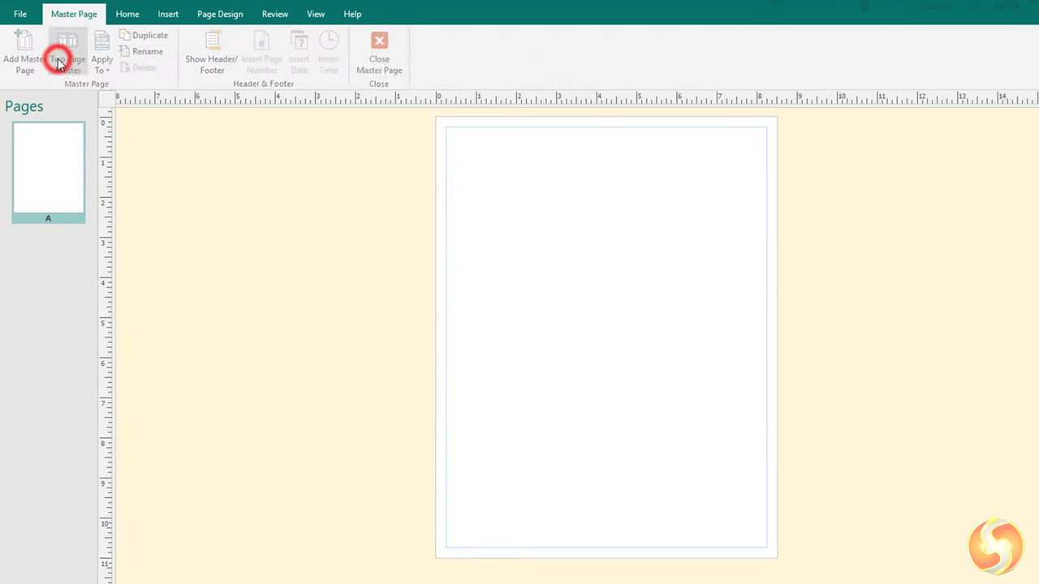
scroll(550, 291, "up", 1)
scroll(568, 156, "up", 1)
scroll(515, 174, "up", 1)
left_click(215, 58)
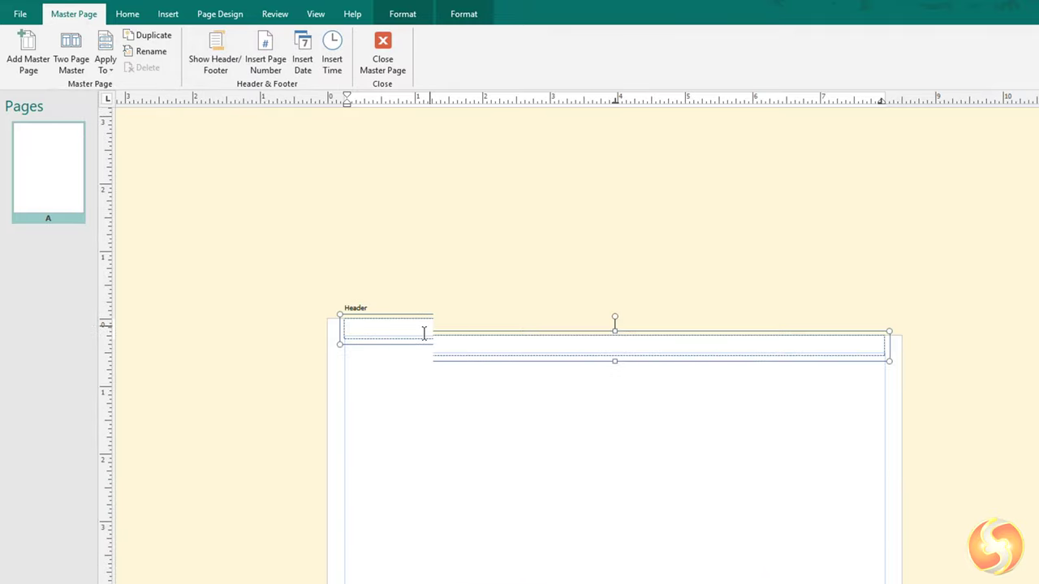
type("TURE")
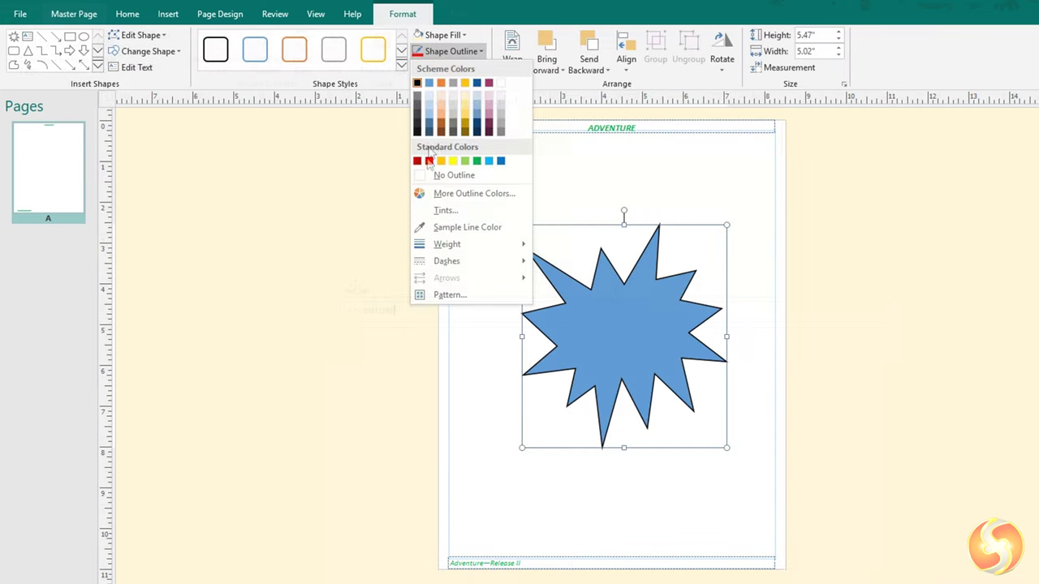
Give the explosion shape on the master page a red outline and a light orange fill
left_click(424, 160)
left_click(461, 36)
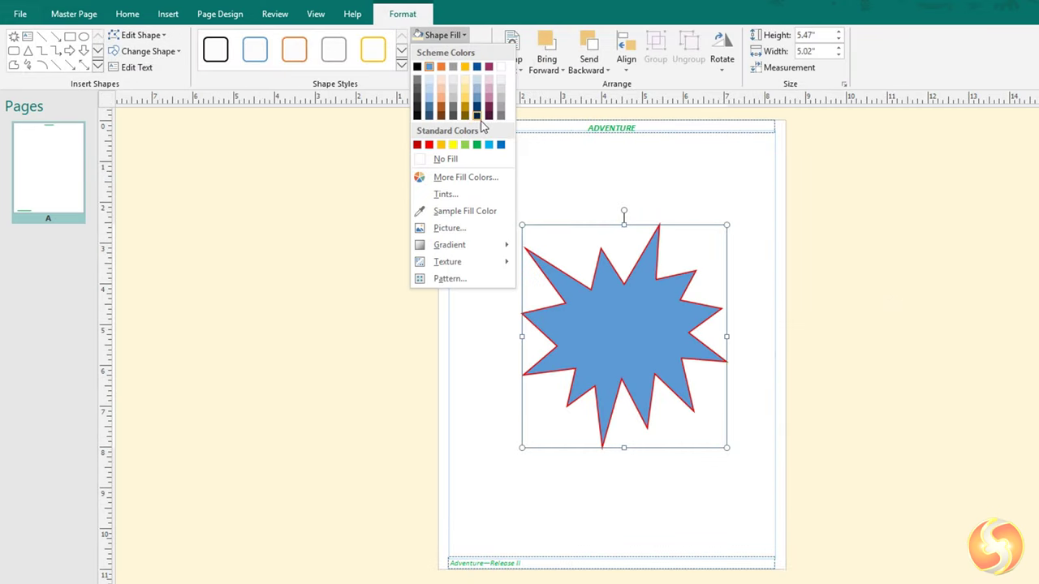
left_click(442, 87)
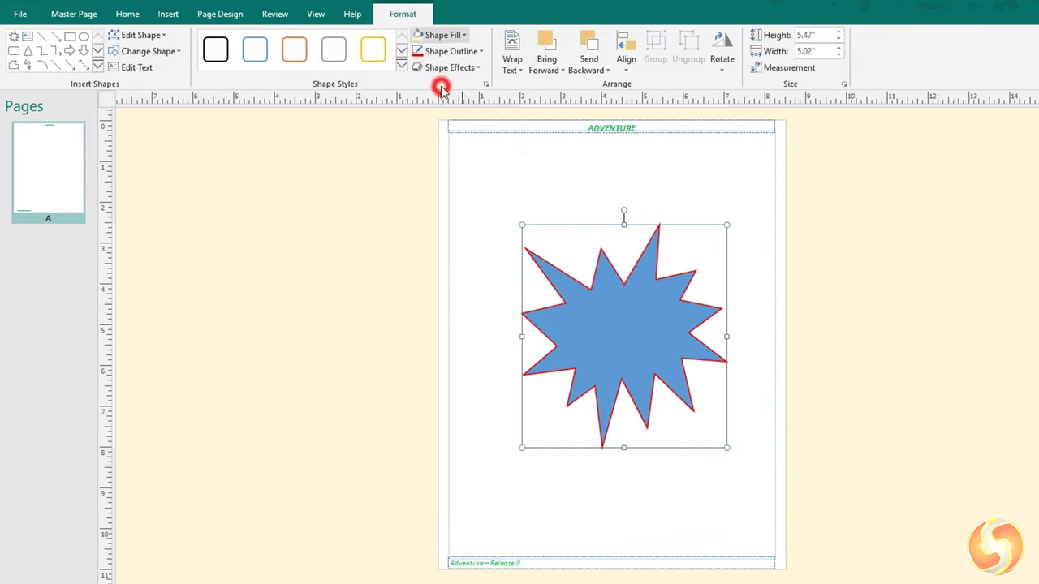
left_click(560, 300)
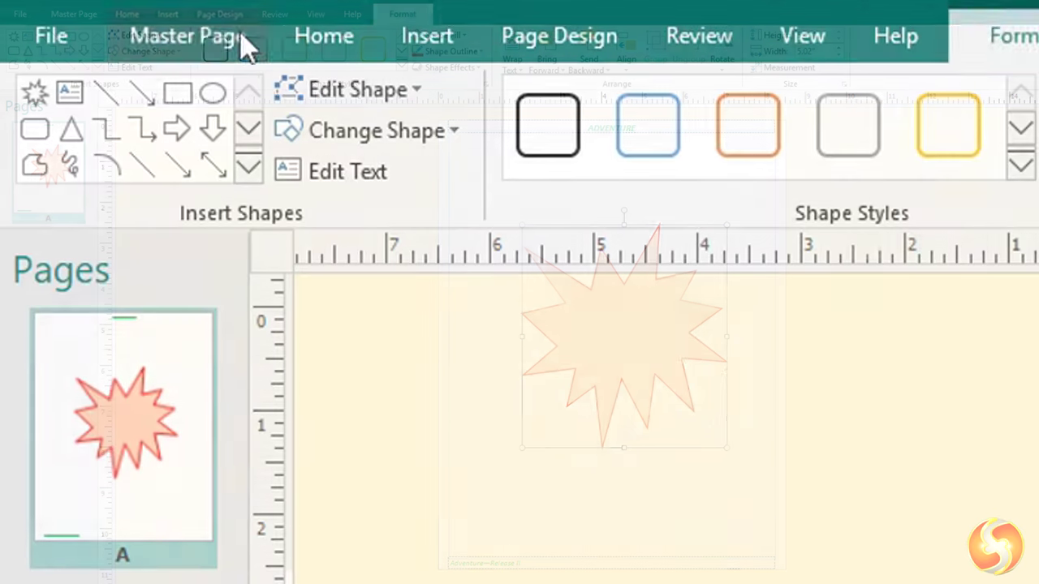
Apply master page A to all pages and close the master page view
left_click(74, 14)
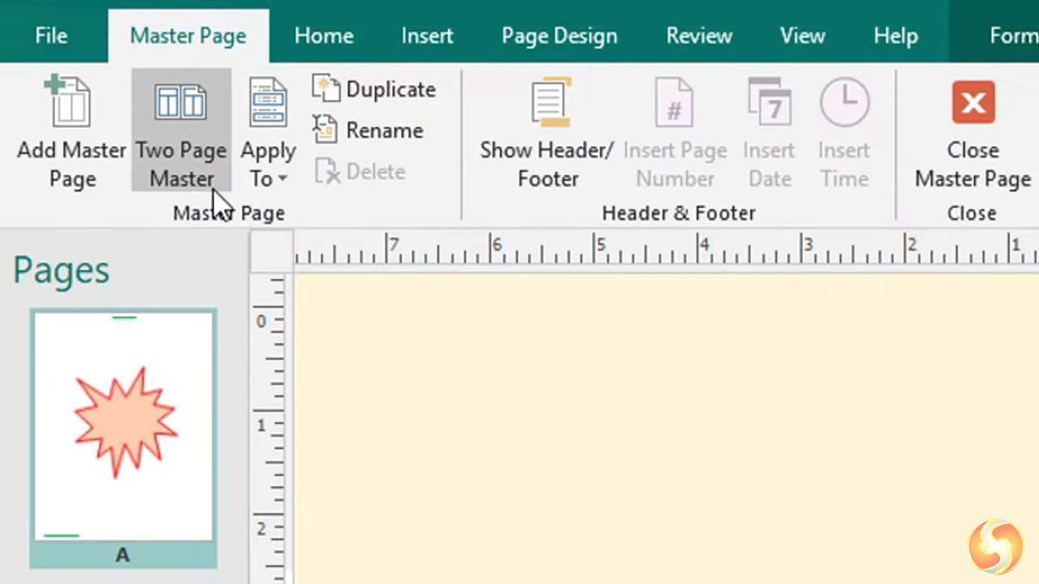
left_click(284, 146)
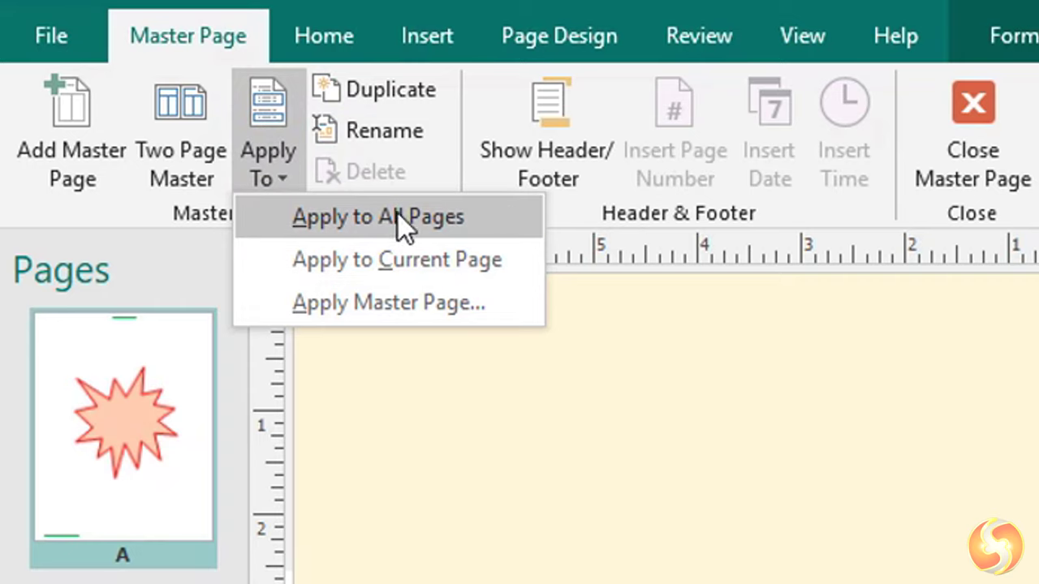
left_click(462, 222)
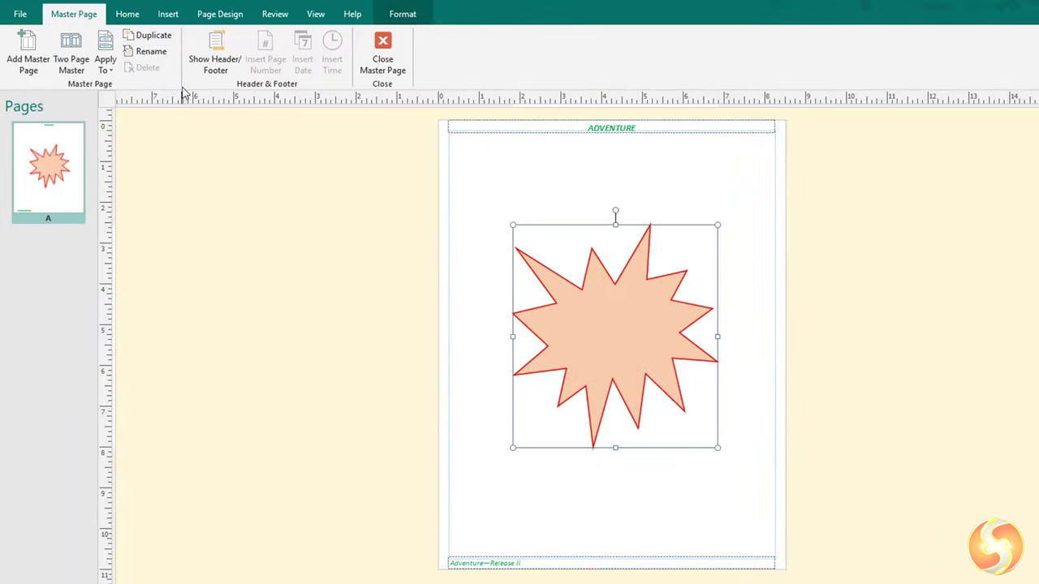
left_click(380, 62)
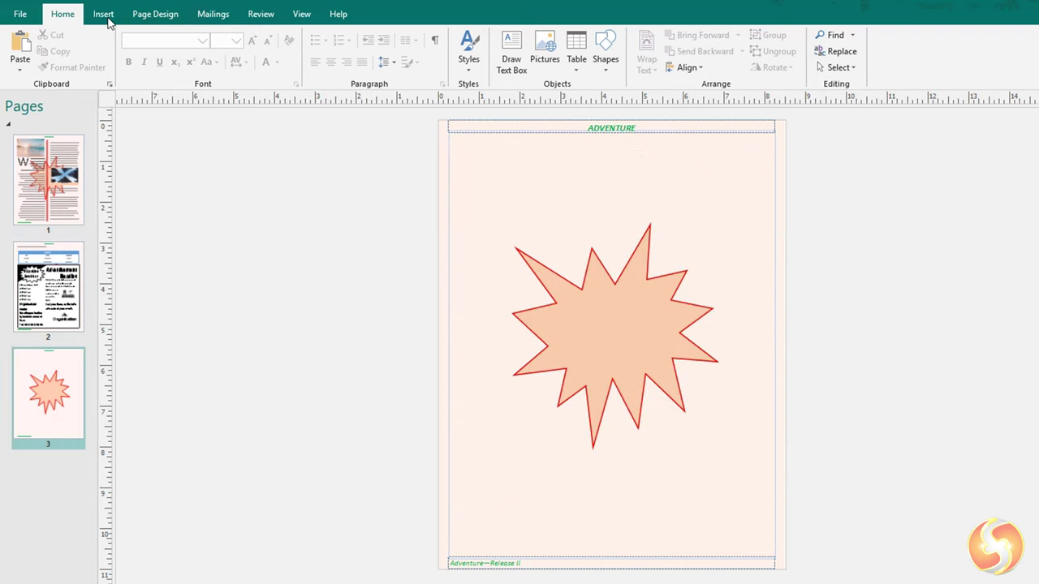
Insert catalog pages after page 3 and try several preset layouts for the catalog area
left_click(103, 13)
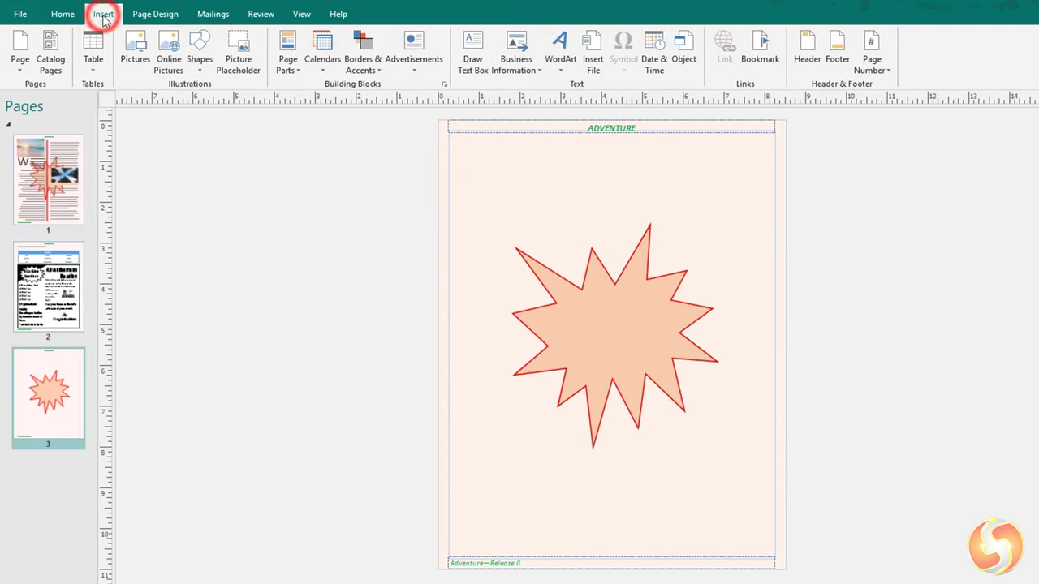
left_click(49, 72)
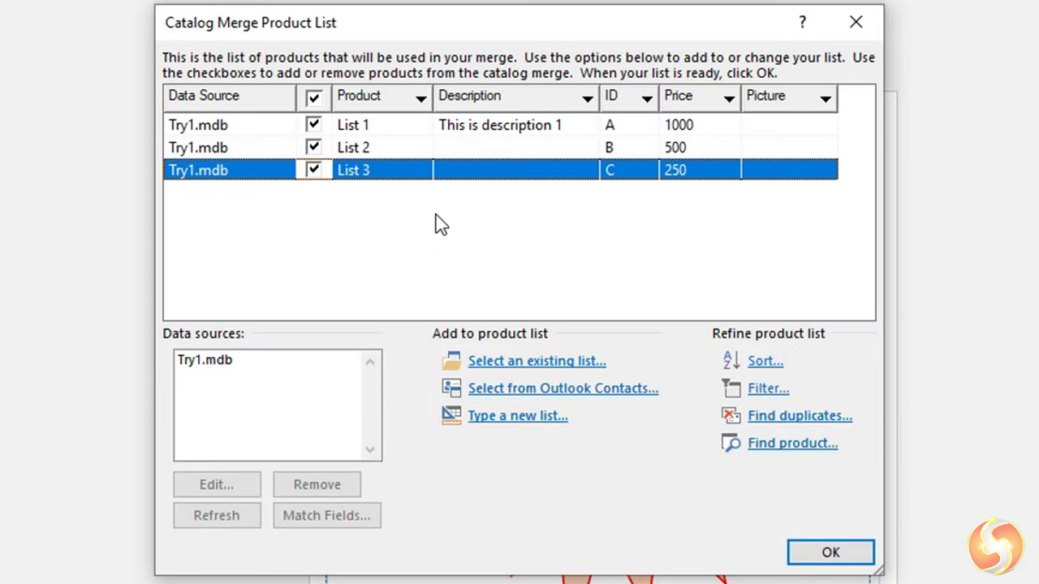
left_click(124, 71)
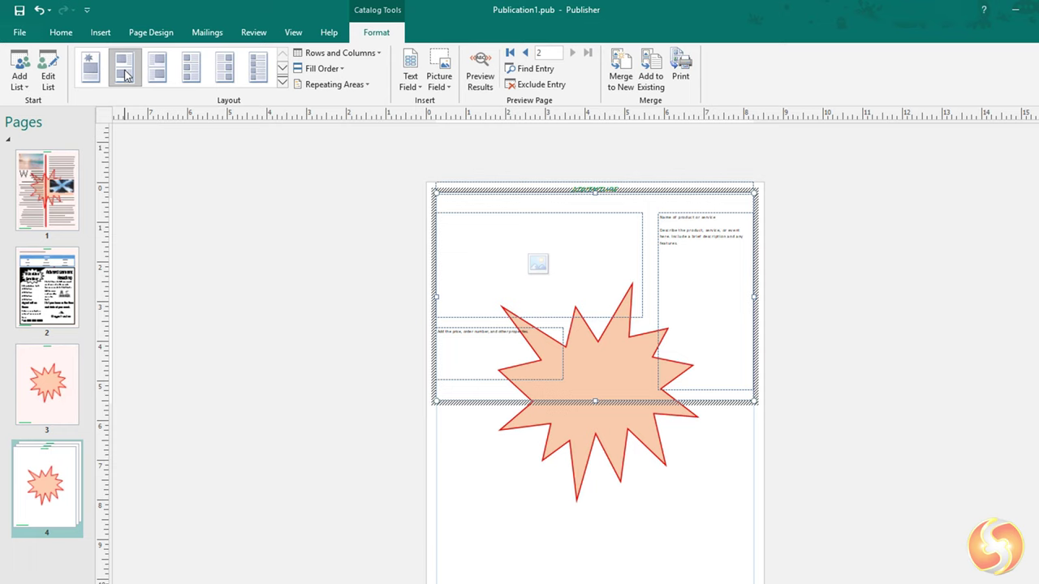
left_click(161, 71)
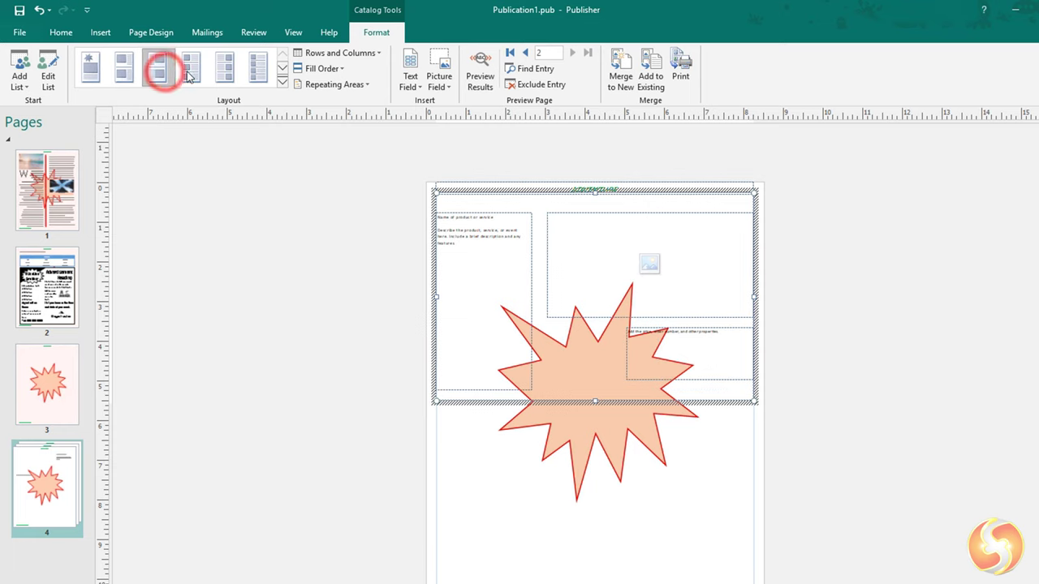
left_click(203, 71)
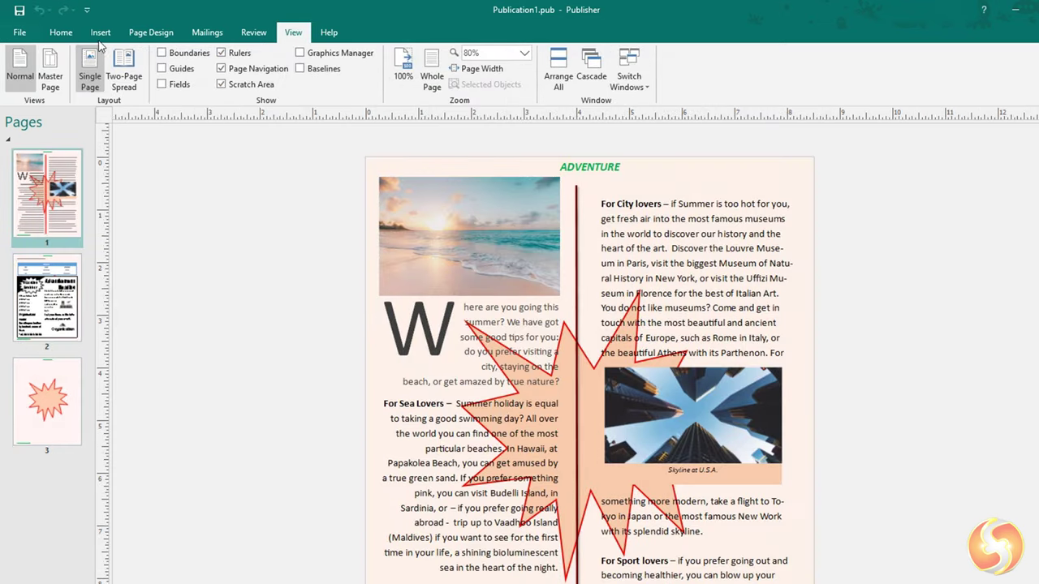
Review the export options for PDF/XPS, HTML and other file types, and select Publication (*.pub) as the file type
left_click(19, 32)
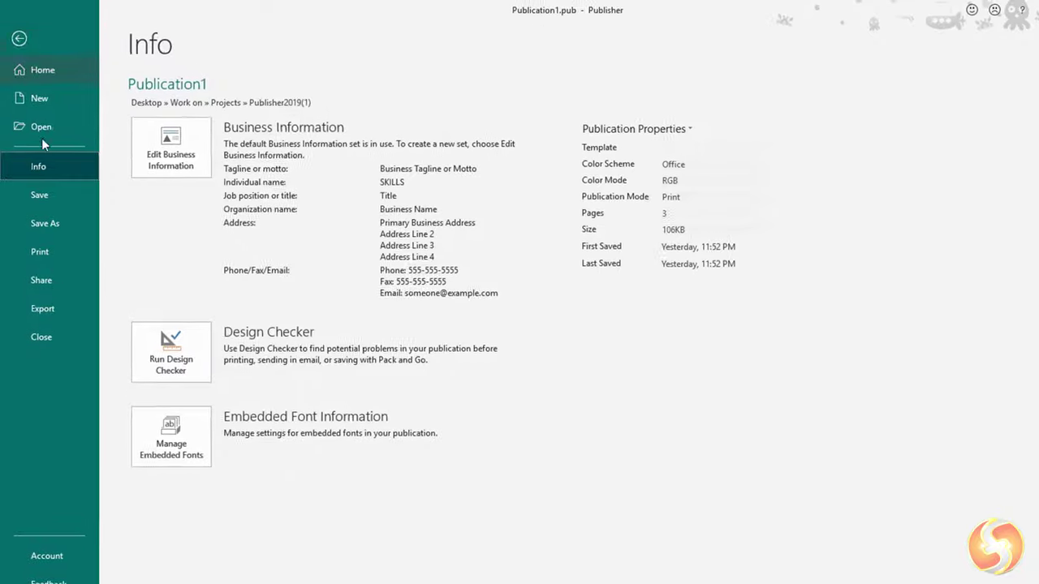
left_click(54, 342)
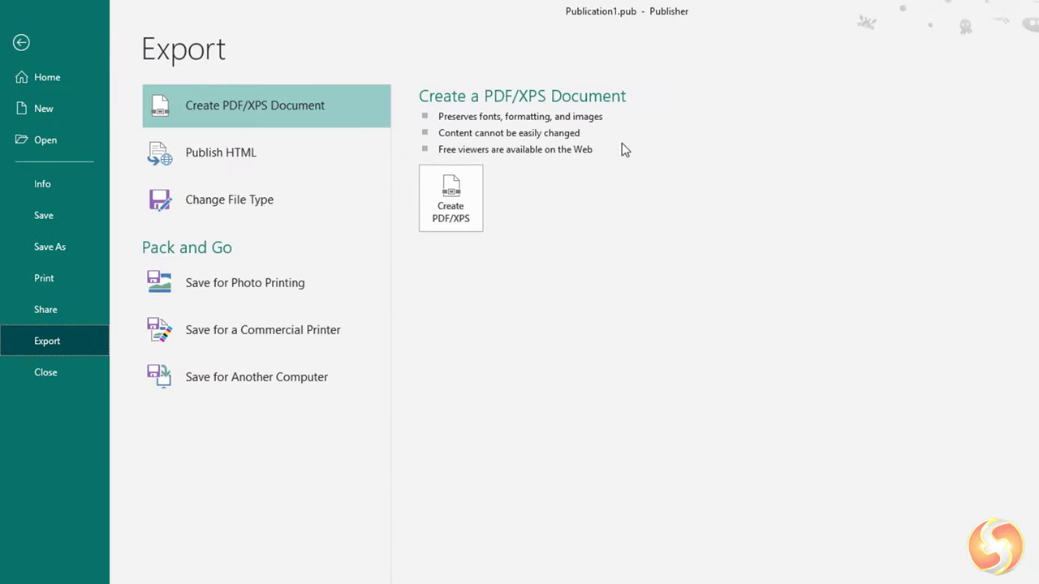
left_click(313, 154)
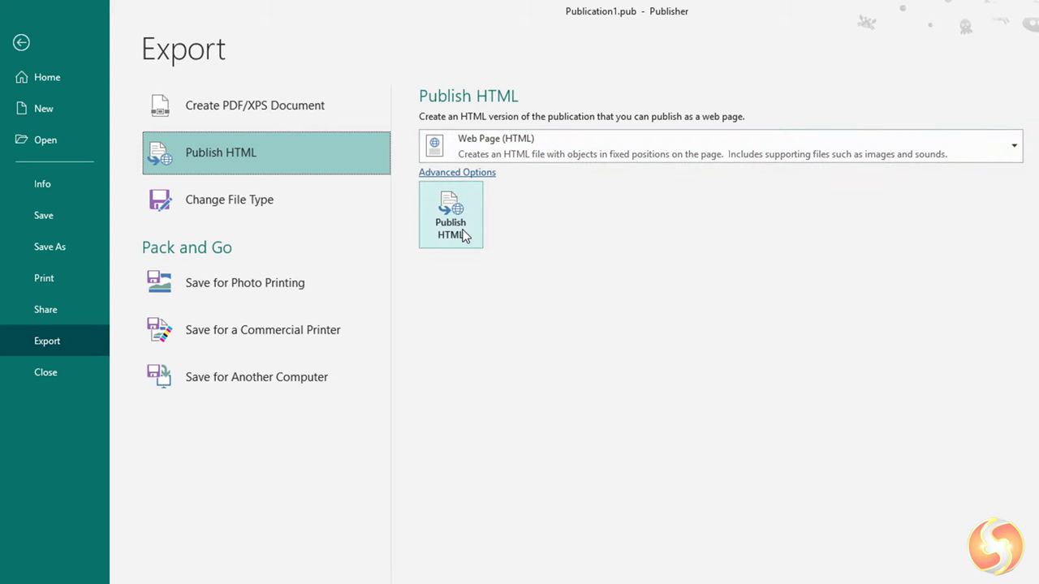
left_click(278, 200)
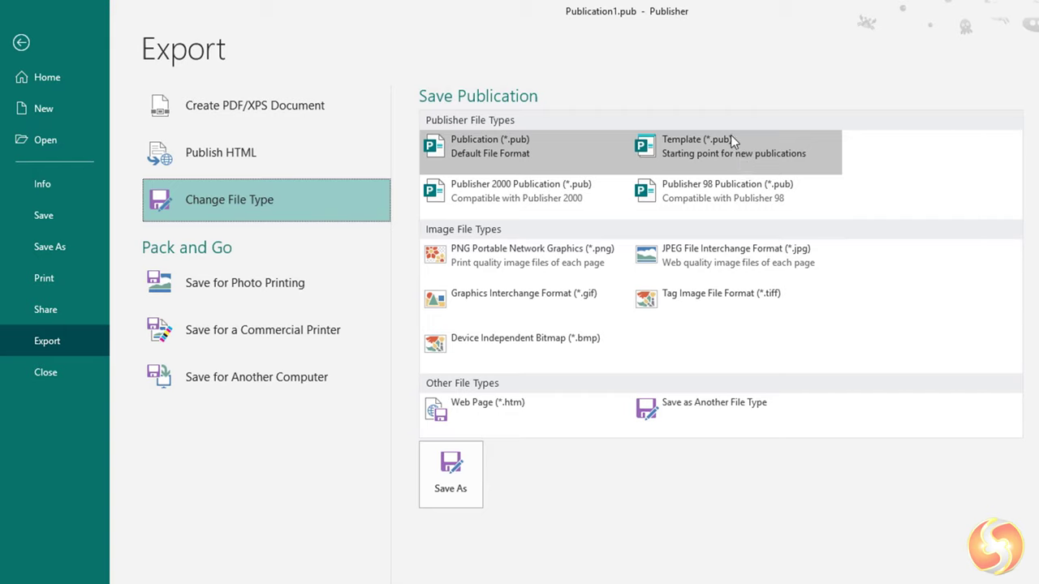
left_click(528, 149)
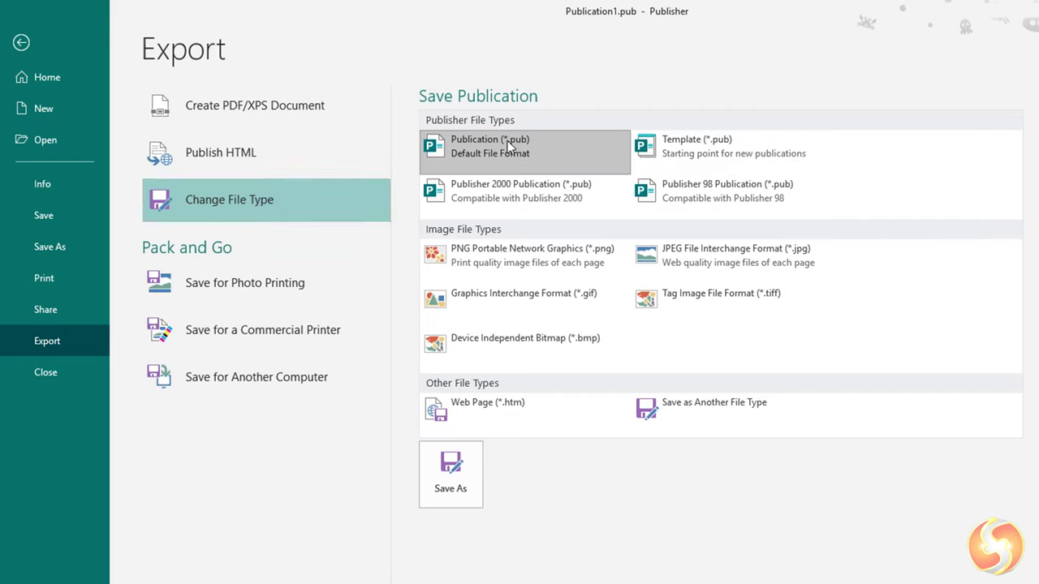